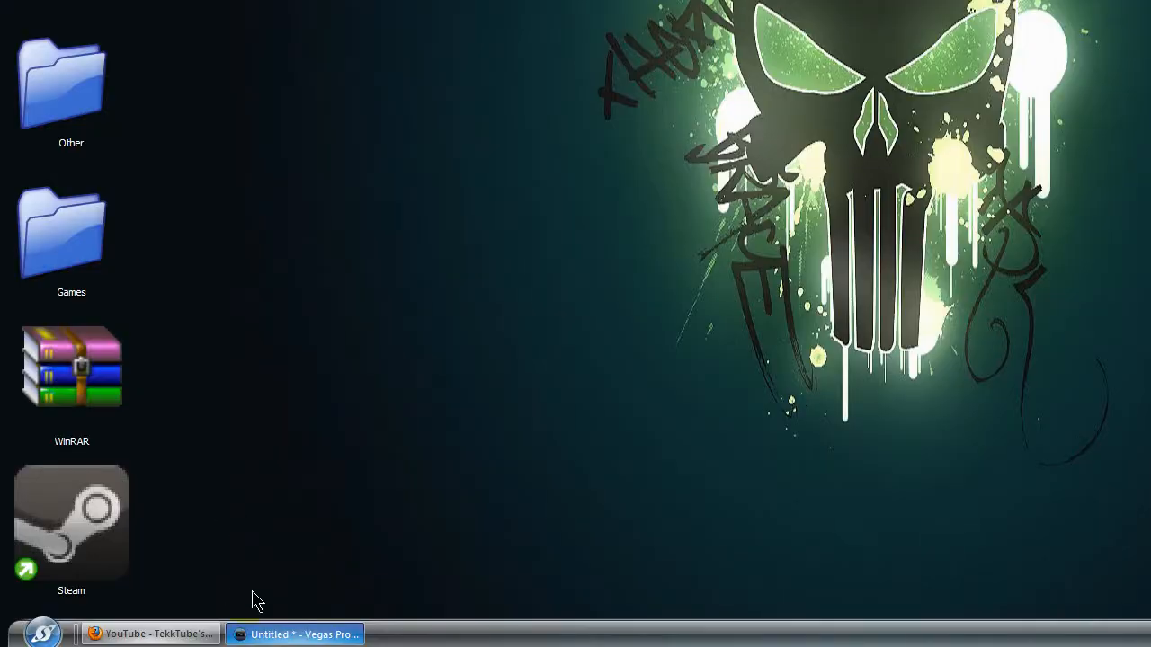
Switch to Vegas Pro and place the giraffe image from the project media at the start of video track 1
left_click(296, 634)
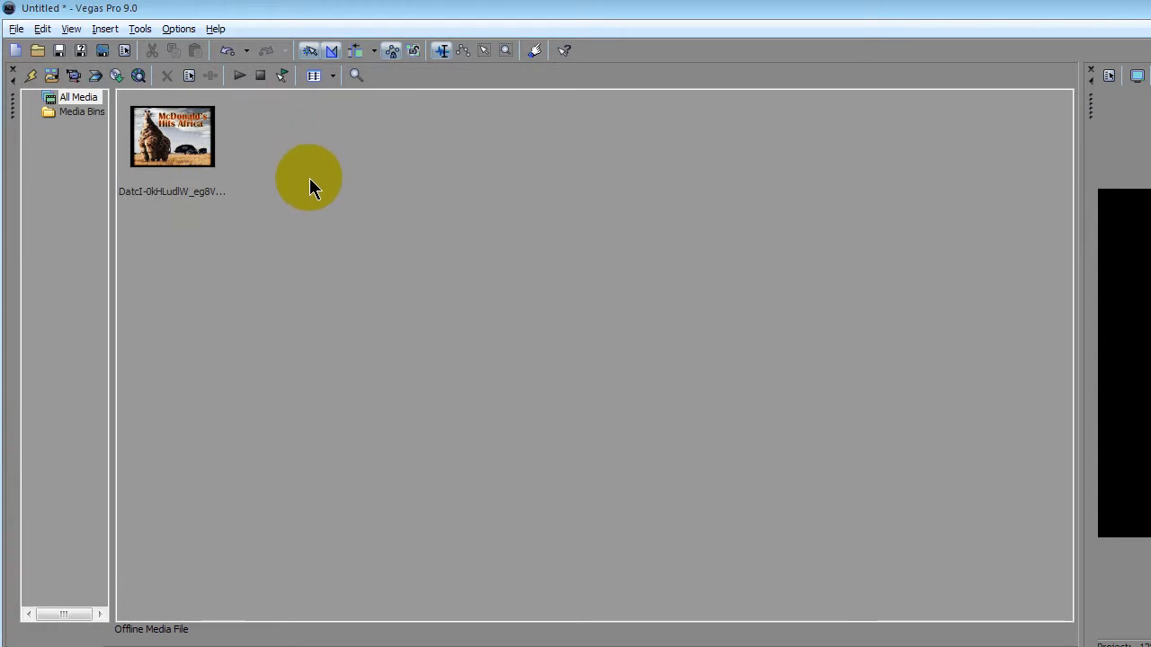
left_click(166, 132)
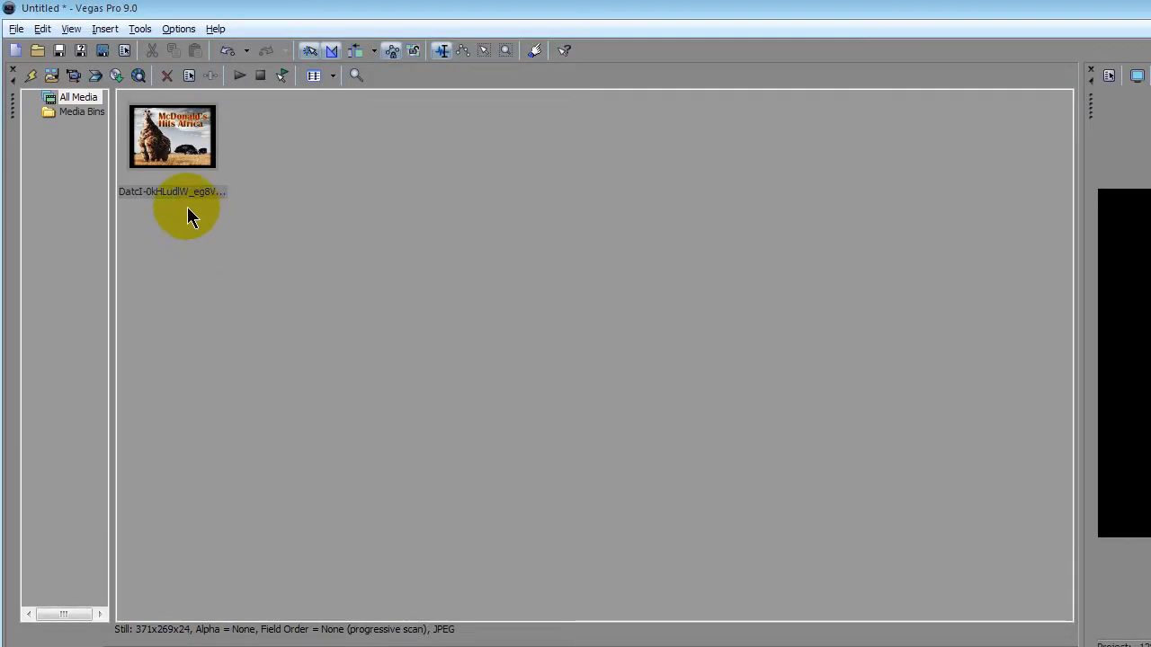
left_click_drag(187, 209, 225, 418)
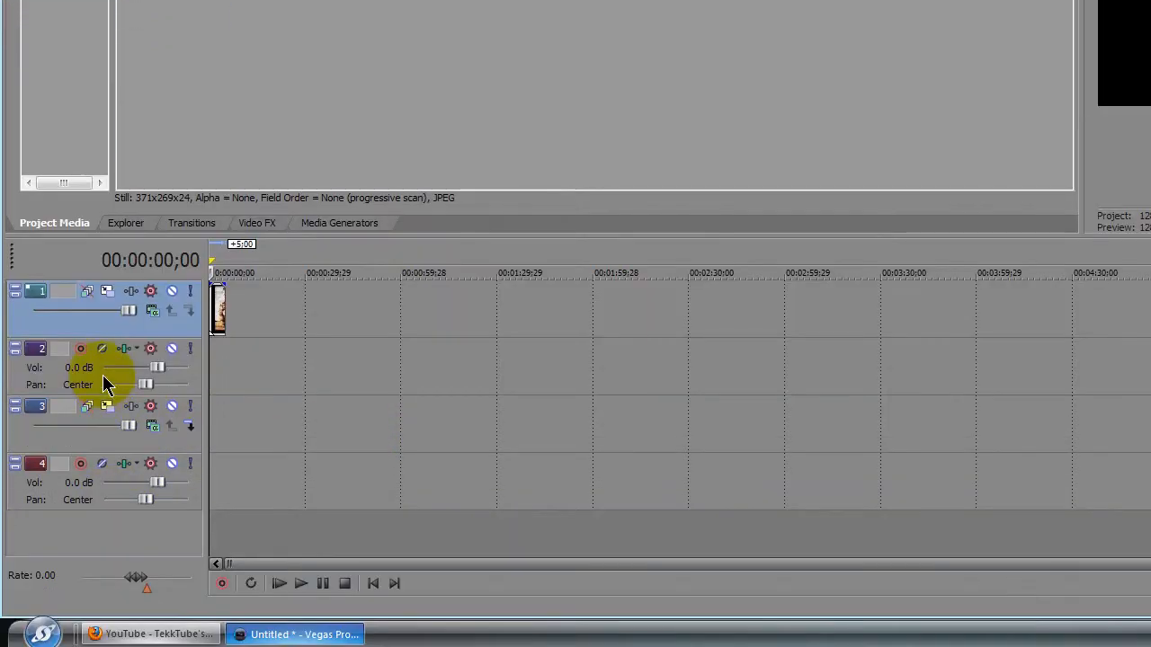
Delete the three unused tracks so that only the track holding the giraffe image is left
left_click(103, 480)
key("Delete")
left_click(104, 388)
key("Delete")
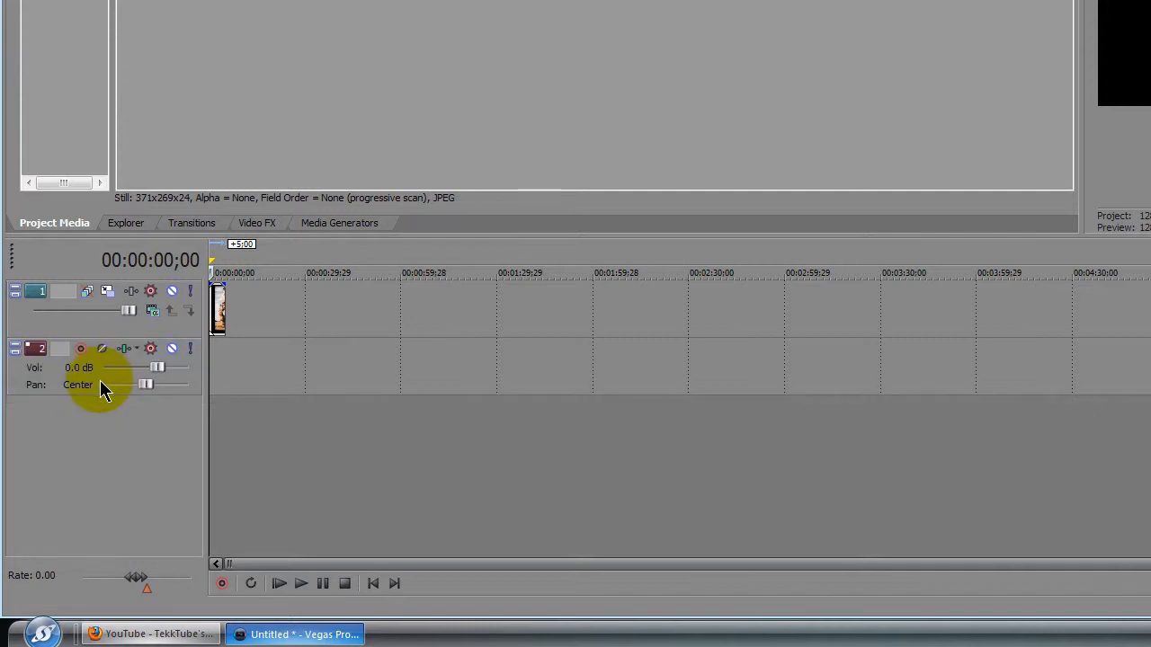
left_click(110, 393)
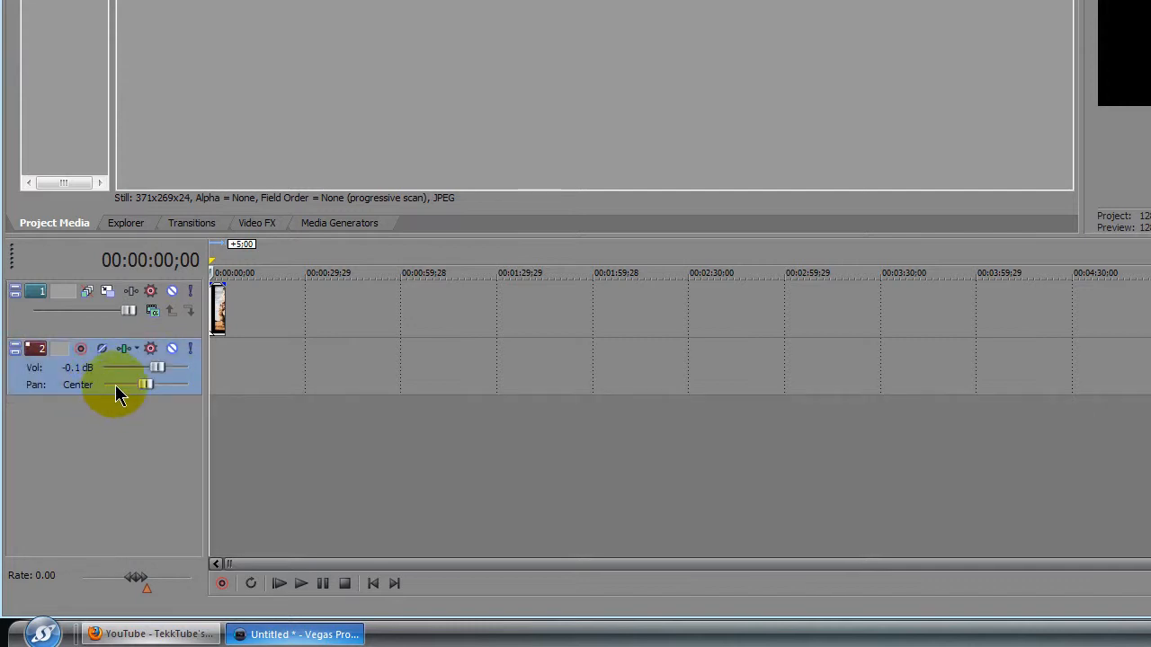
left_click(165, 316)
left_click(185, 391)
key("Delete")
Stretch the image event on the timeline to about 30 seconds and open its Event Pan/Crop settings
left_click_drag(224, 324, 402, 321)
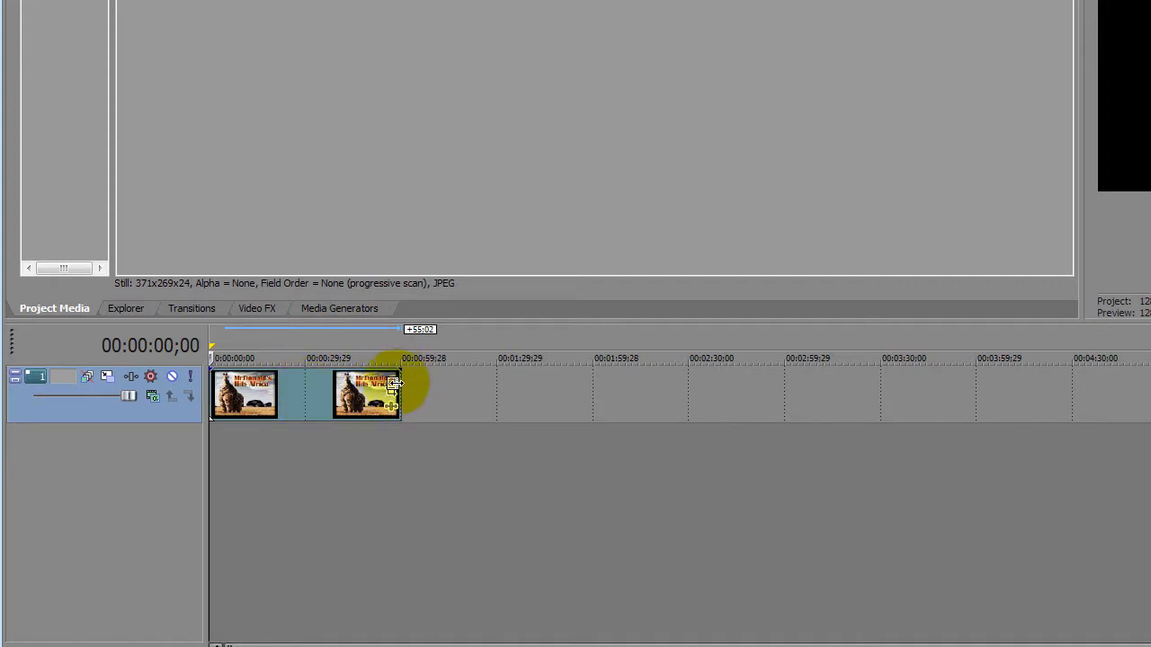
left_click_drag(397, 390, 305, 392)
left_click(298, 394)
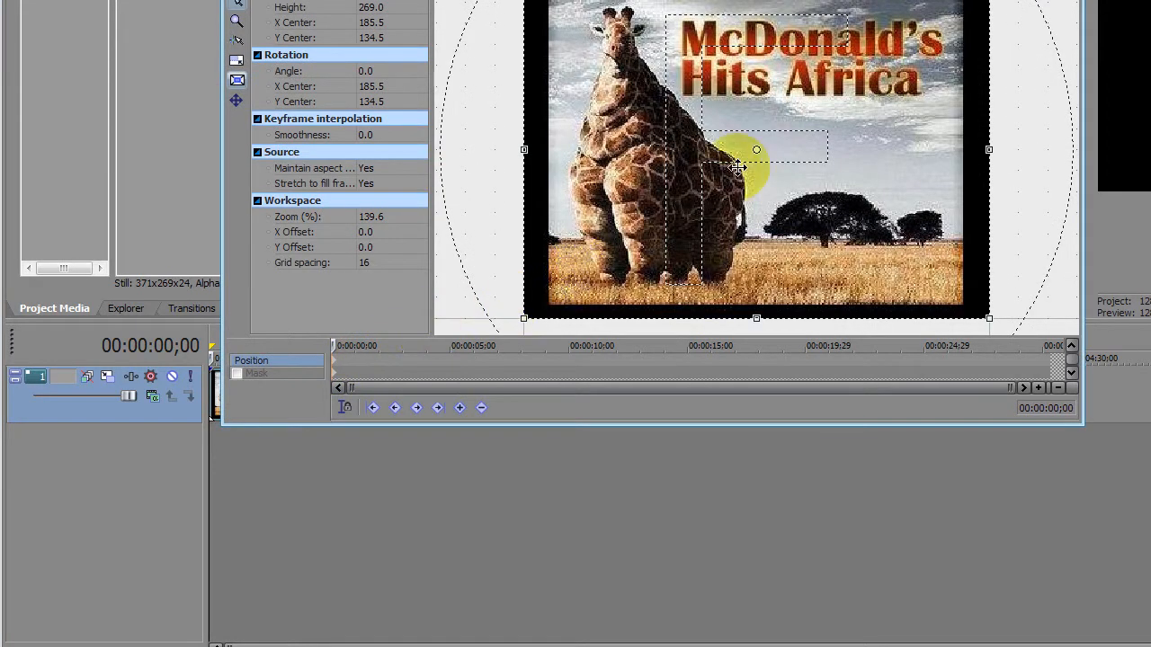
Try resizing the crop frame from its corners with Size About Center off and on, undoing each change
scroll(750, 153, "down", 2)
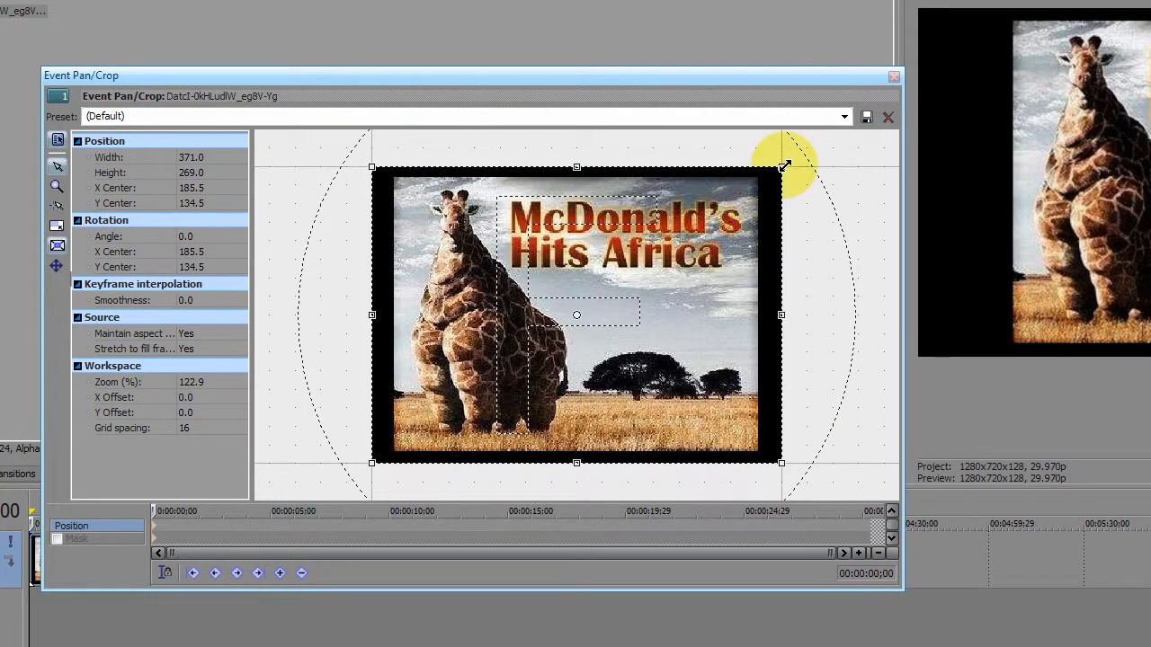
mouse_move(784, 166)
left_mouse_down()
mouse_move(643, 277)
mouse_move(691, 252)
mouse_move(670, 266)
mouse_move(784, 166)
left_mouse_up()
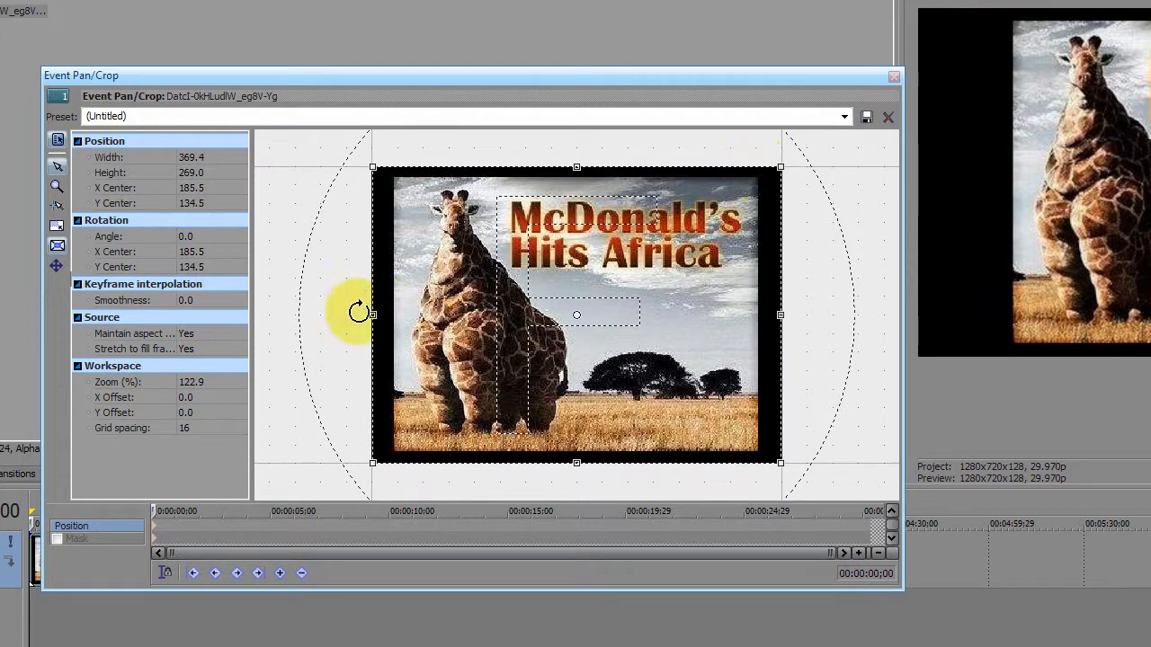
key("ctrl+z")
left_click(57, 245)
left_click_drag(781, 167, 674, 240)
left_click_drag(373, 241, 475, 316)
key("ctrl+z")
key("ctrl+z")
left_click(236, 246)
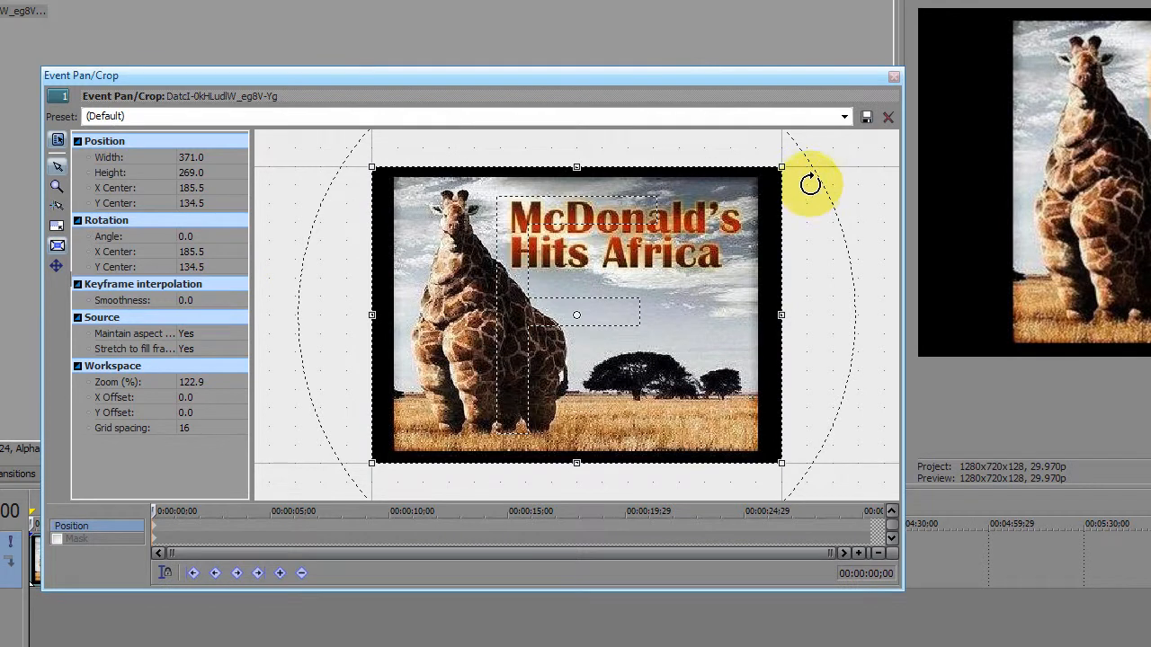
left_click_drag(782, 167, 738, 196)
key("ctrl+z")
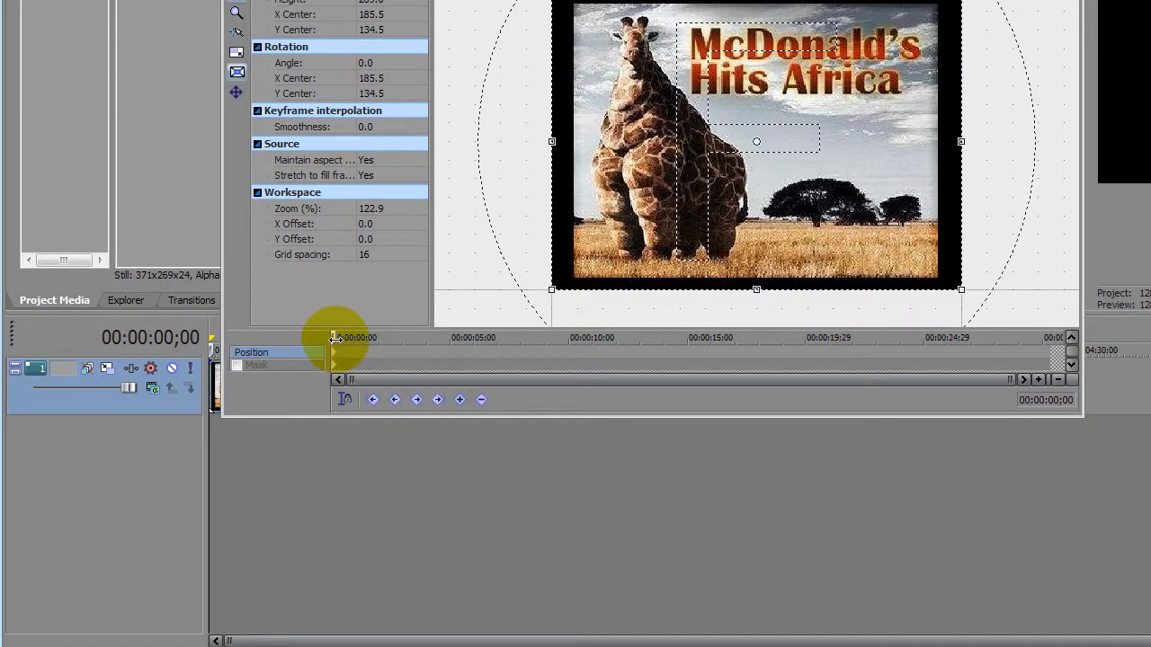
Crop the starting frame tightly around the "McDonald's Hits Africa" title, about 216 wide by 76 high
left_click_drag(336, 338, 128, 330)
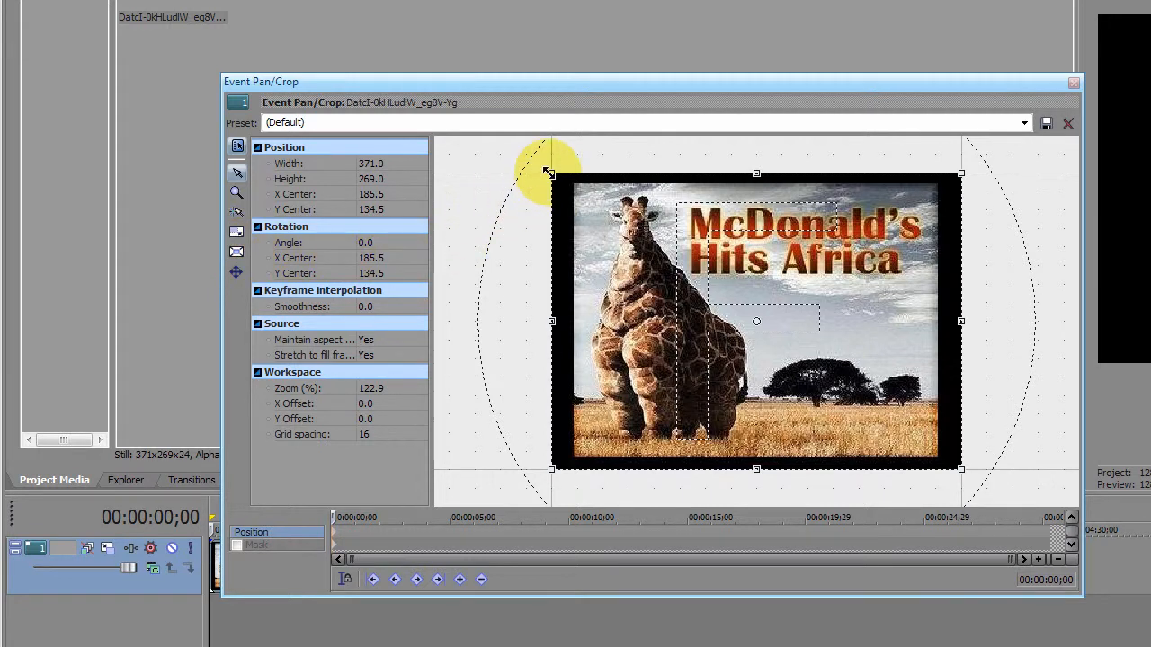
left_click_drag(549, 171, 600, 206)
left_click_drag(779, 469, 782, 312)
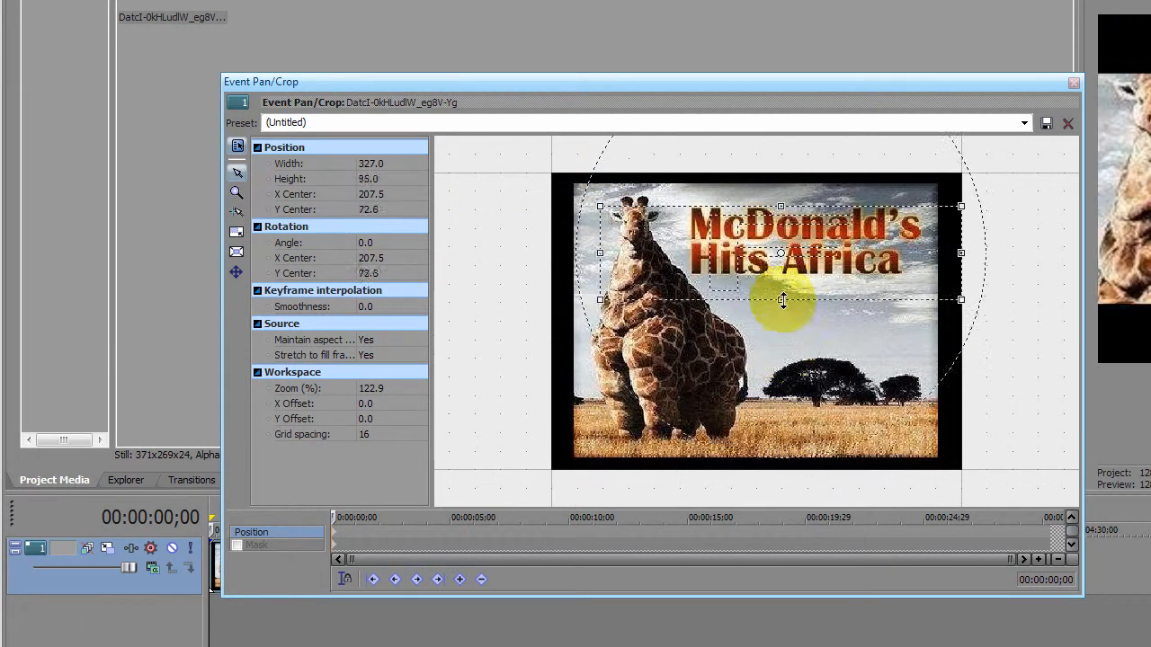
left_click_drag(600, 206, 674, 193)
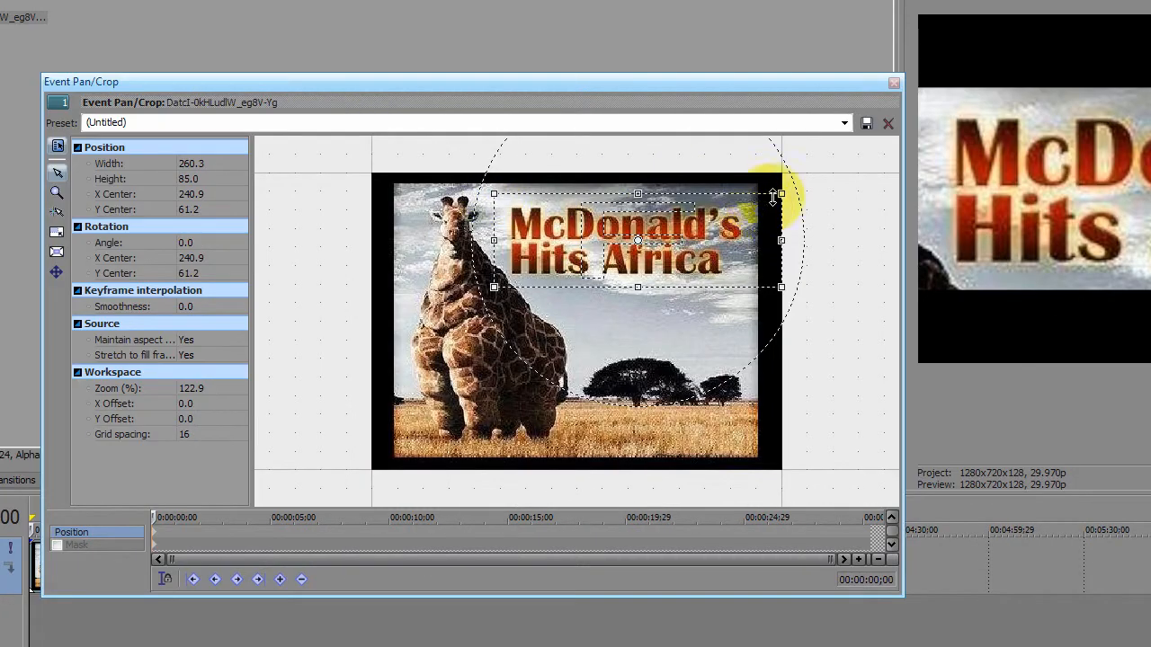
left_click_drag(774, 198, 743, 193)
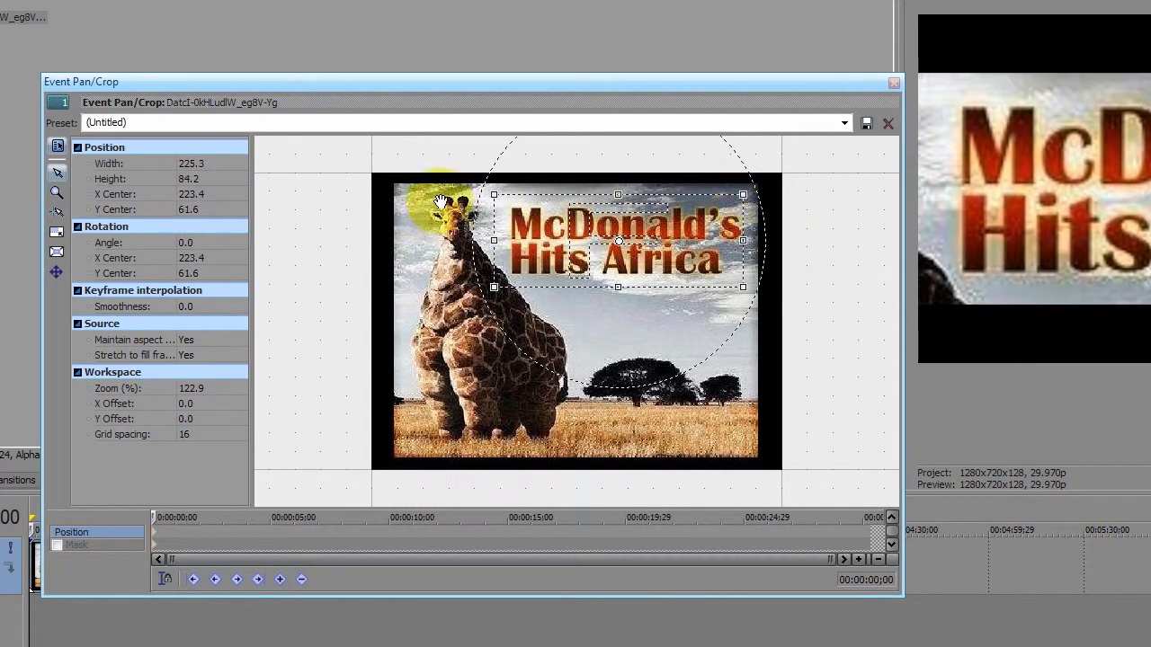
left_click_drag(494, 290, 504, 281)
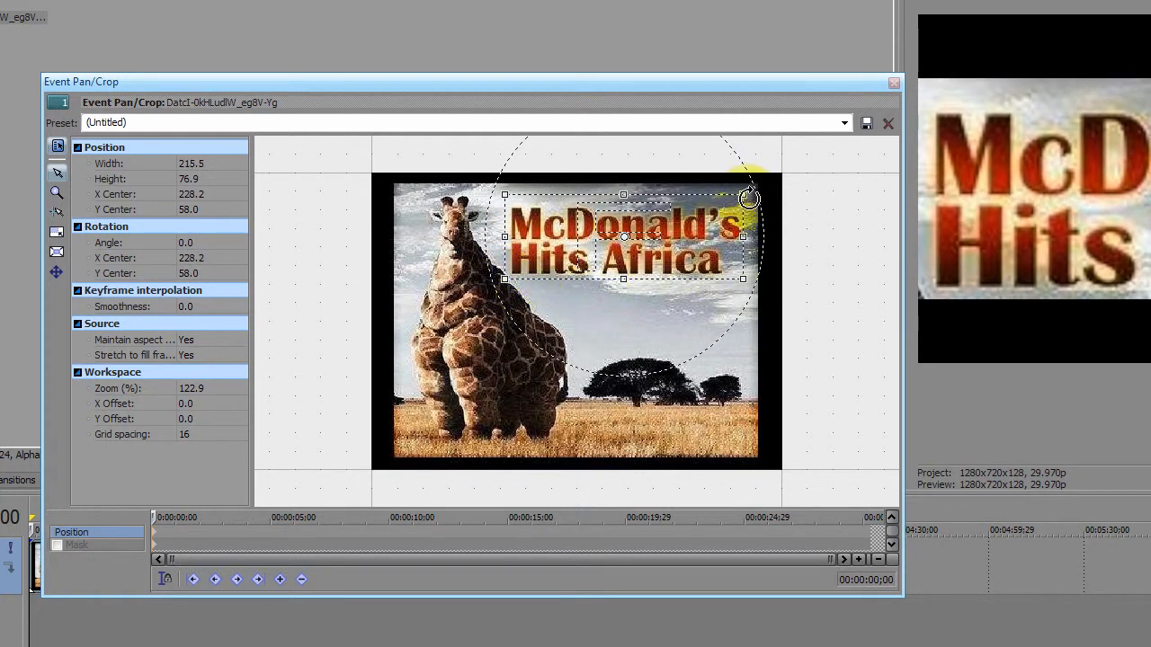
left_click_drag(744, 195, 744, 195)
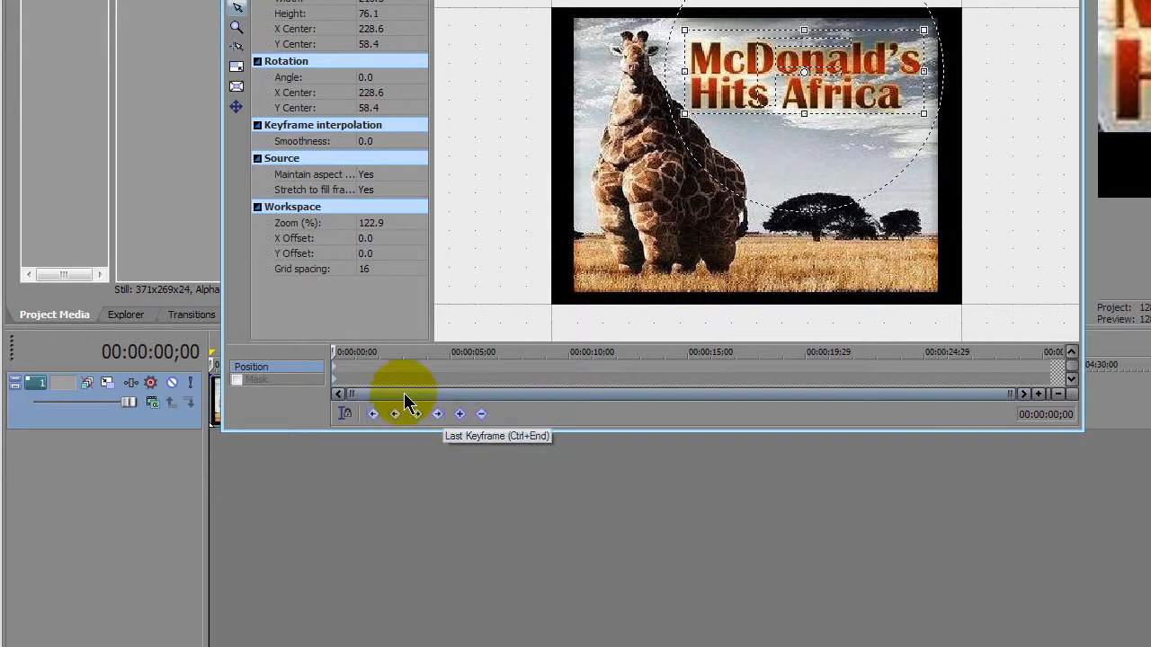
At 00:00:30;09, expand the crop frame to cover the whole image, about 373 wide by 270 high
left_click_drag(334, 352, 1045, 366)
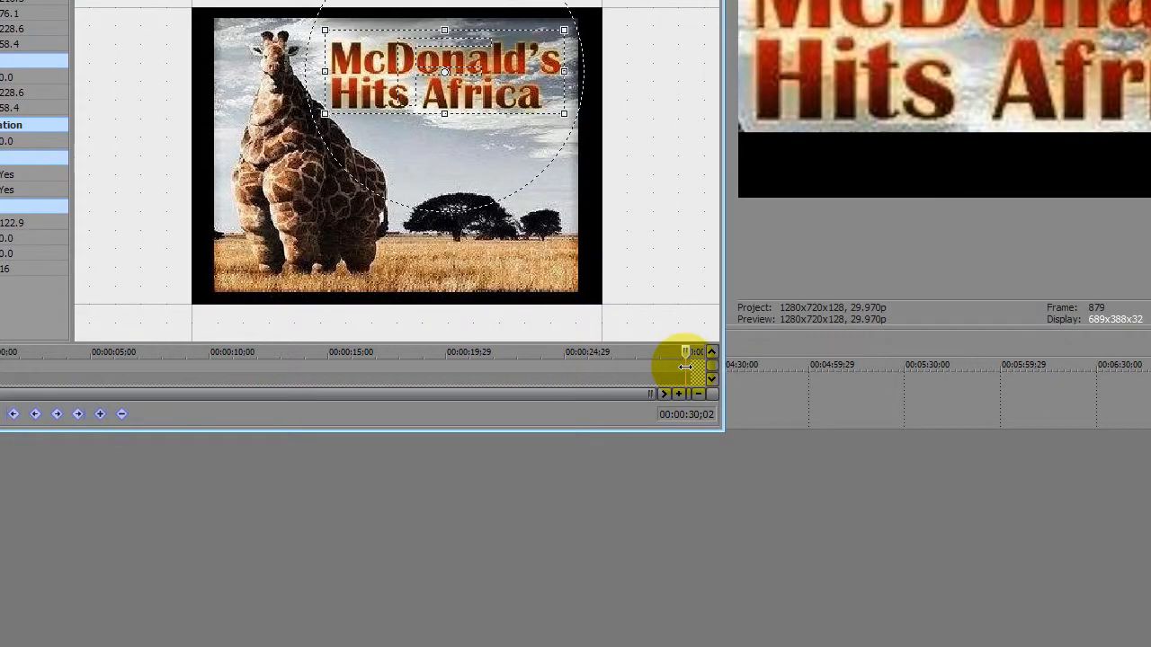
left_click_drag(685, 367, 699, 360)
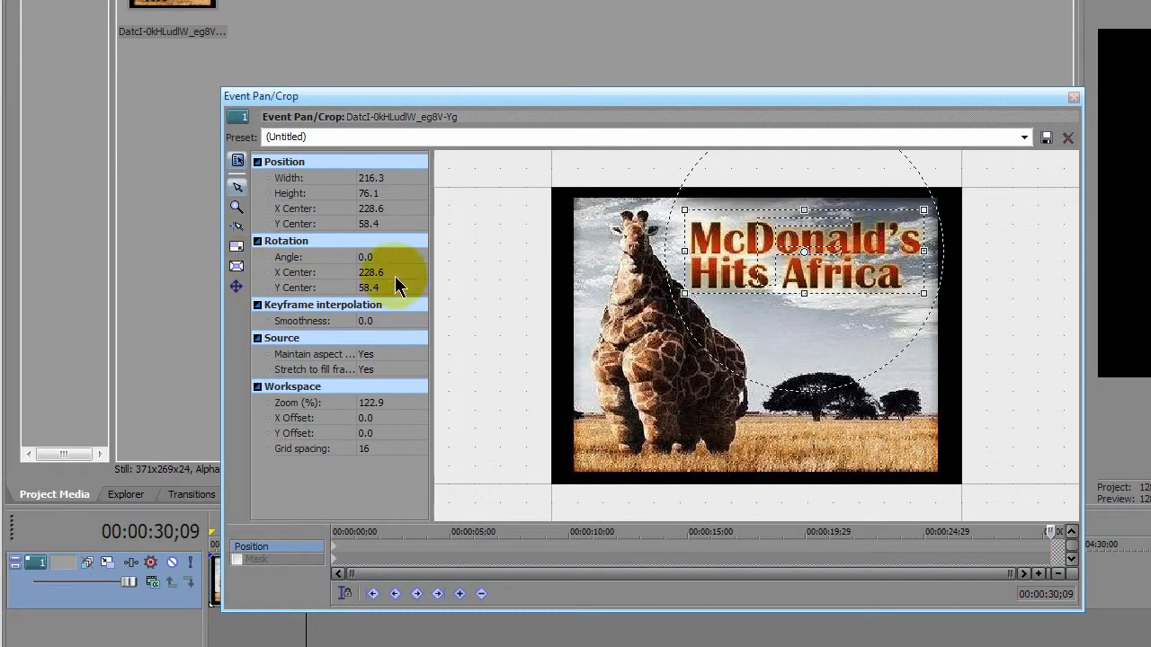
left_click_drag(683, 211, 550, 190)
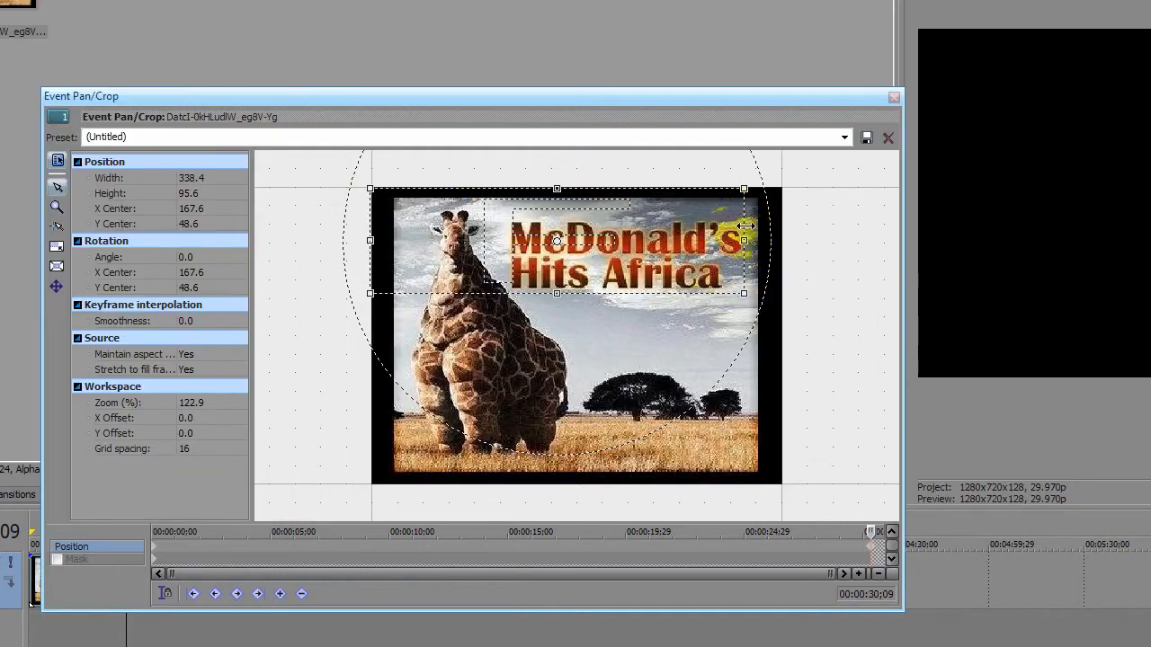
left_click_drag(924, 190, 940, 194)
left_click_drag(760, 195, 783, 187)
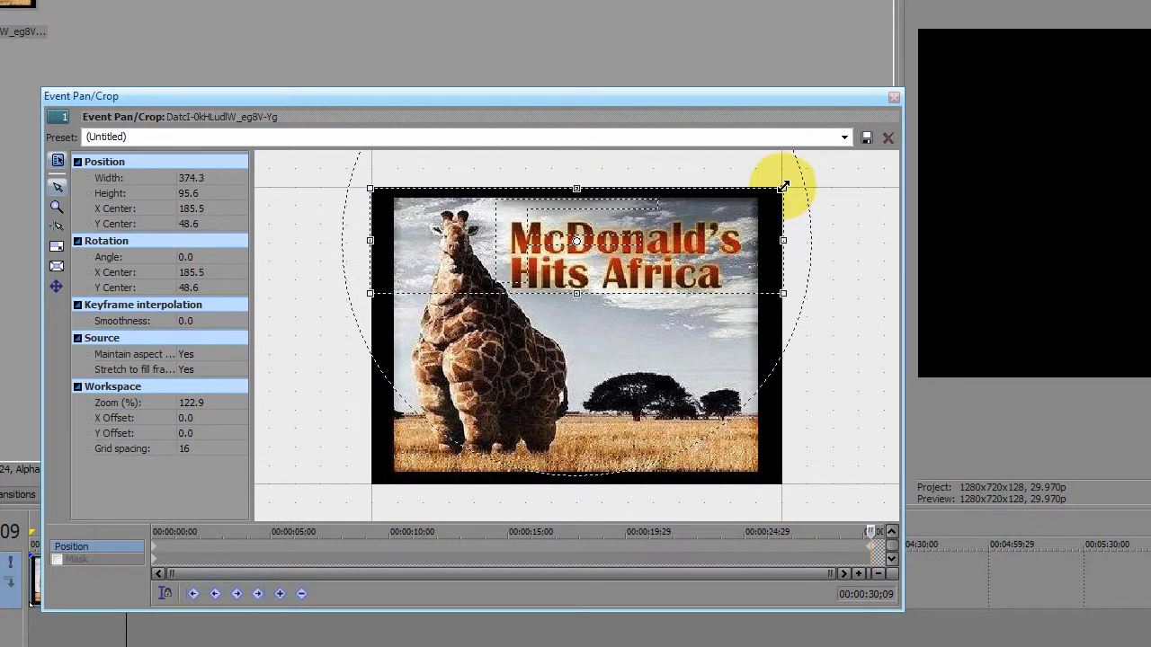
left_click_drag(780, 294, 781, 485)
left_click_drag(781, 323, 780, 325)
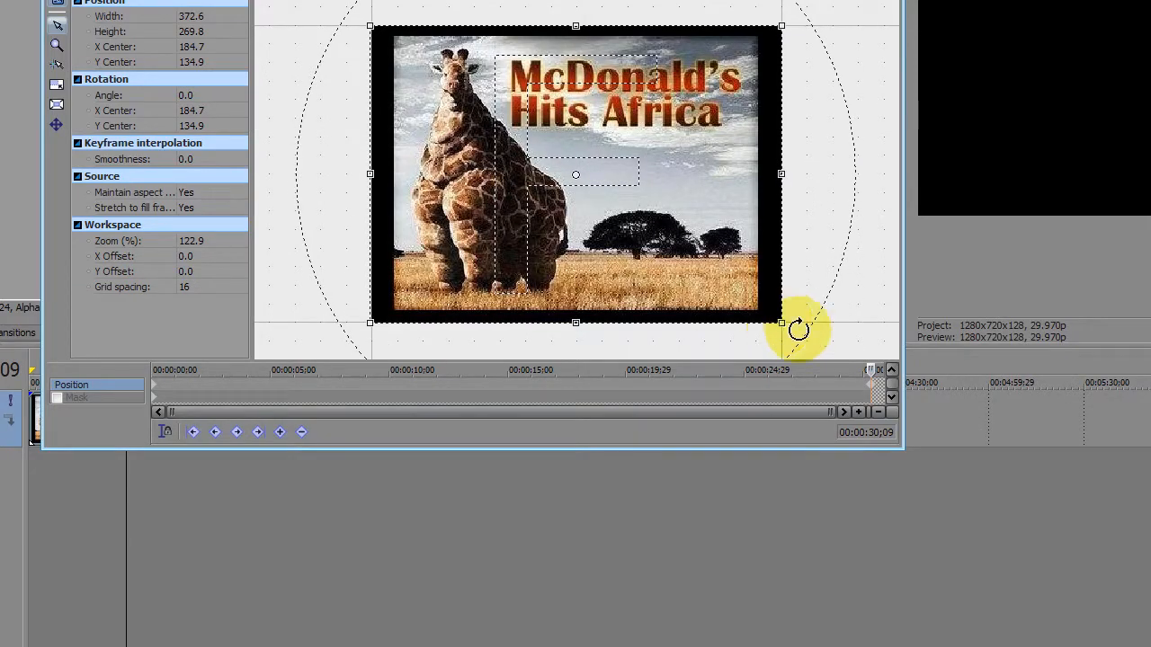
Scrub back through the crop animation, close the crop settings and play the timeline to review the zoom-out
left_click_drag(859, 372, 239, 371)
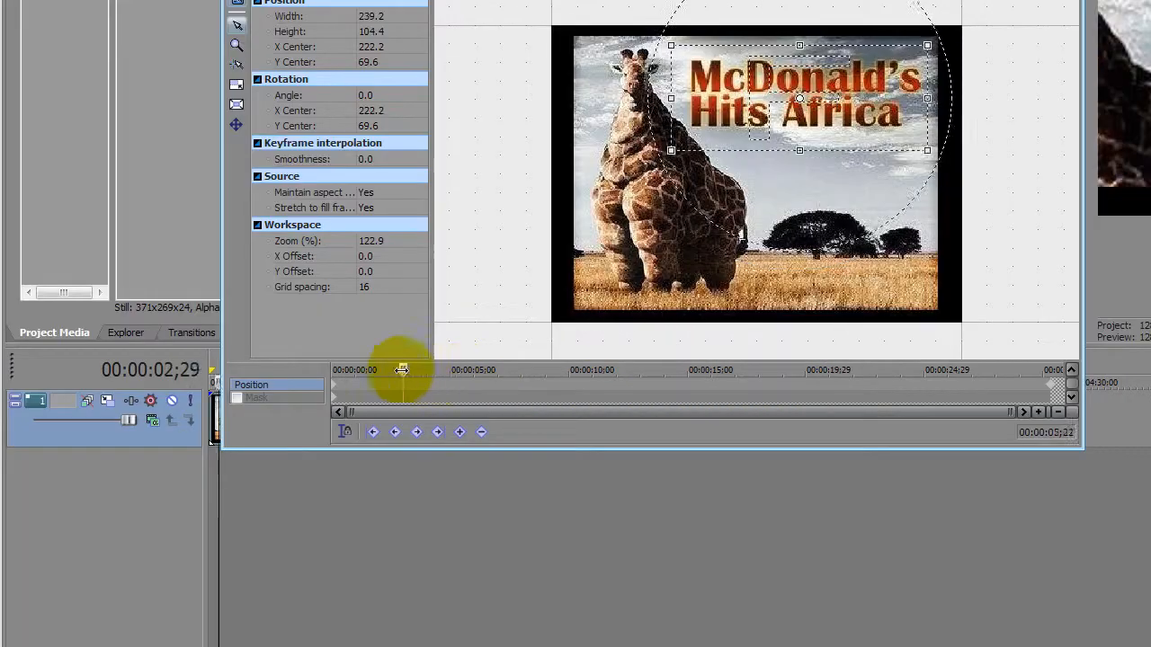
left_click_drag(420, 371, 331, 369)
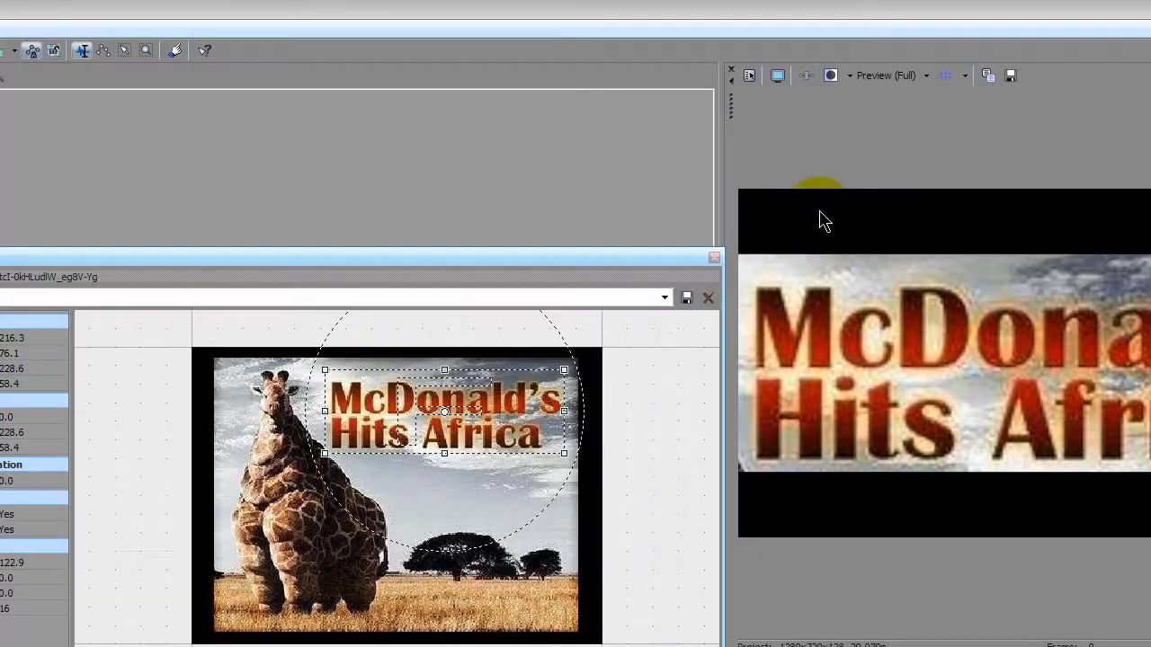
left_click(714, 259)
left_click(296, 584)
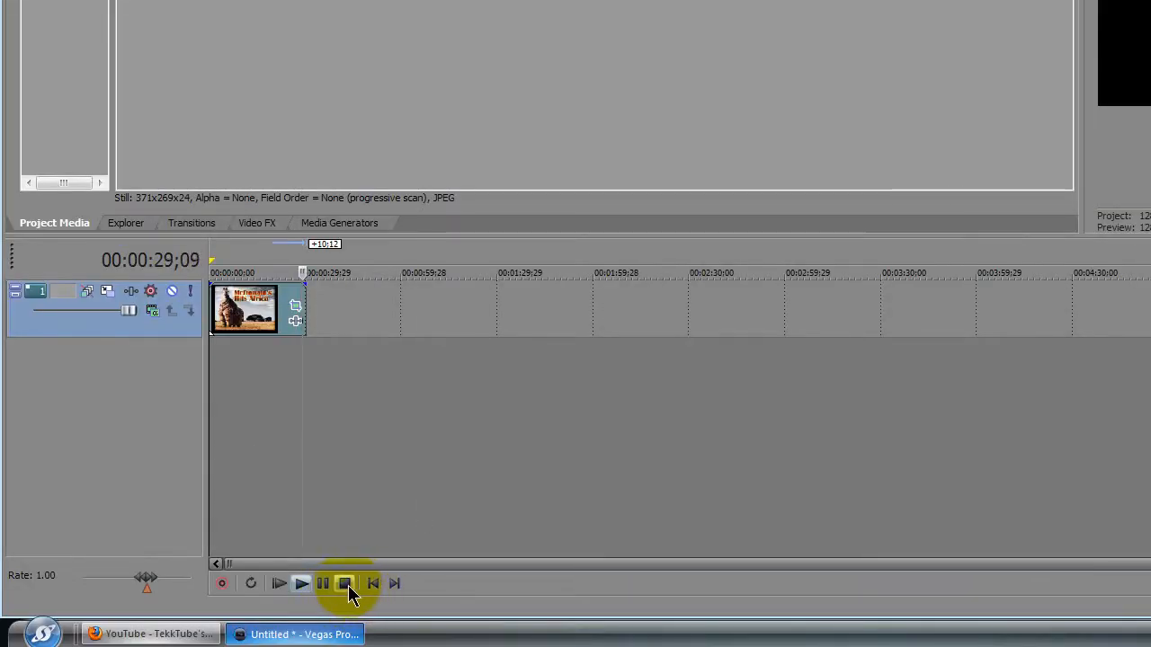
left_click(345, 583)
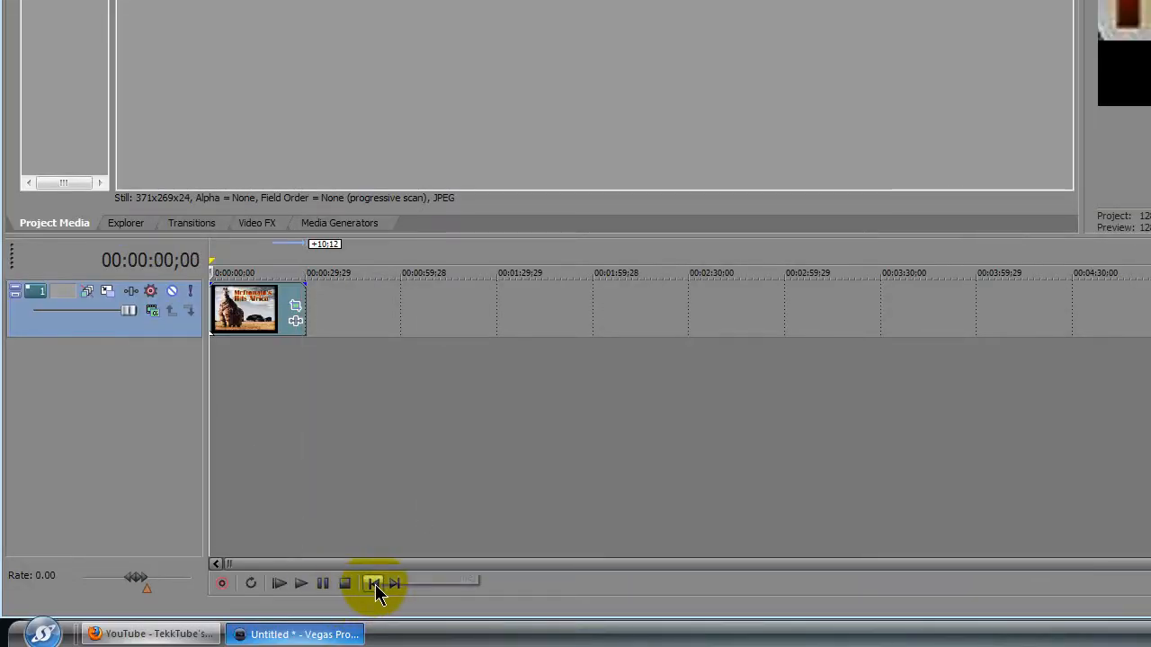
Delete the crop keyframe at 00:00:30;09 from the image event and close its Pan/Crop settings
left_click(295, 306)
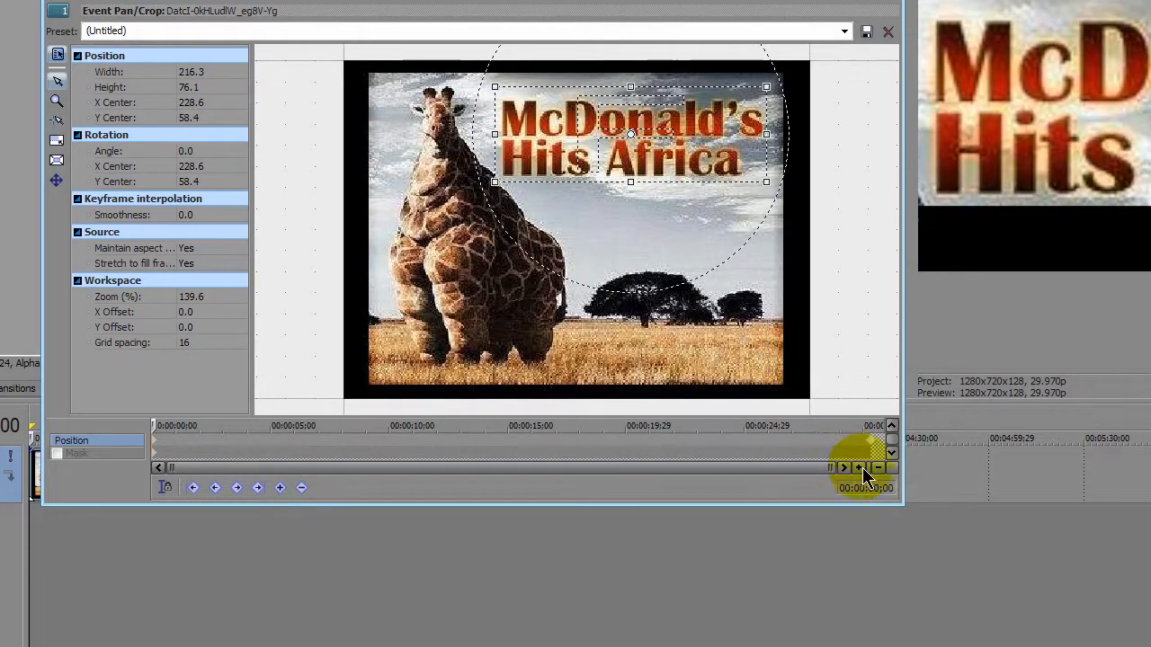
left_click(1054, 461)
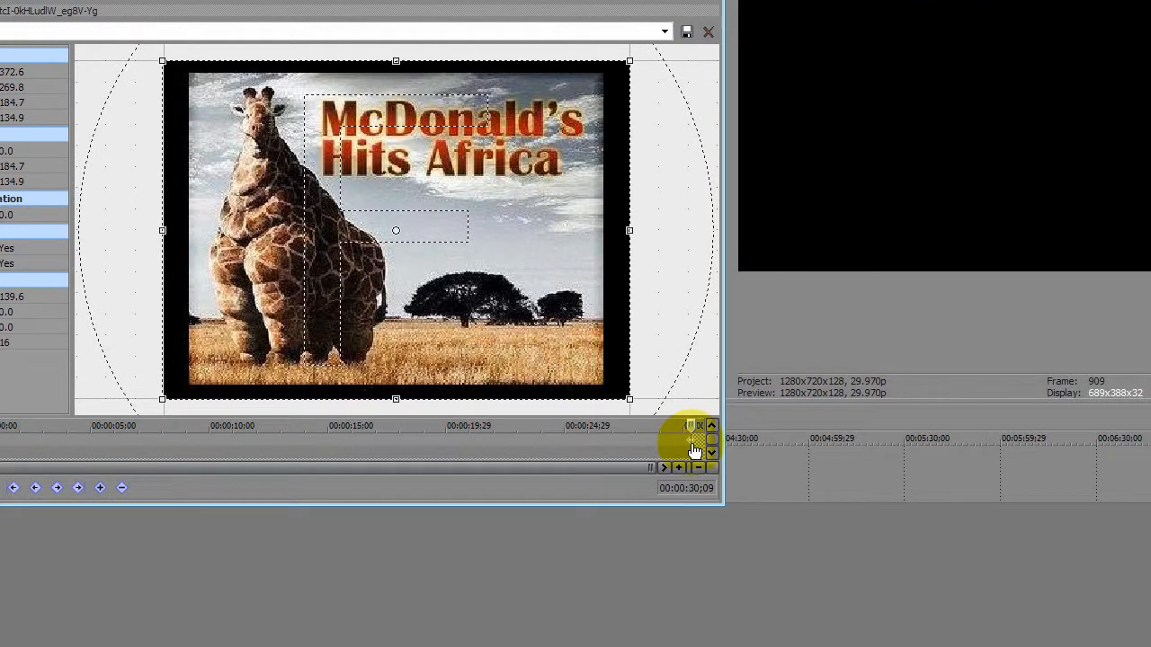
left_click(690, 446)
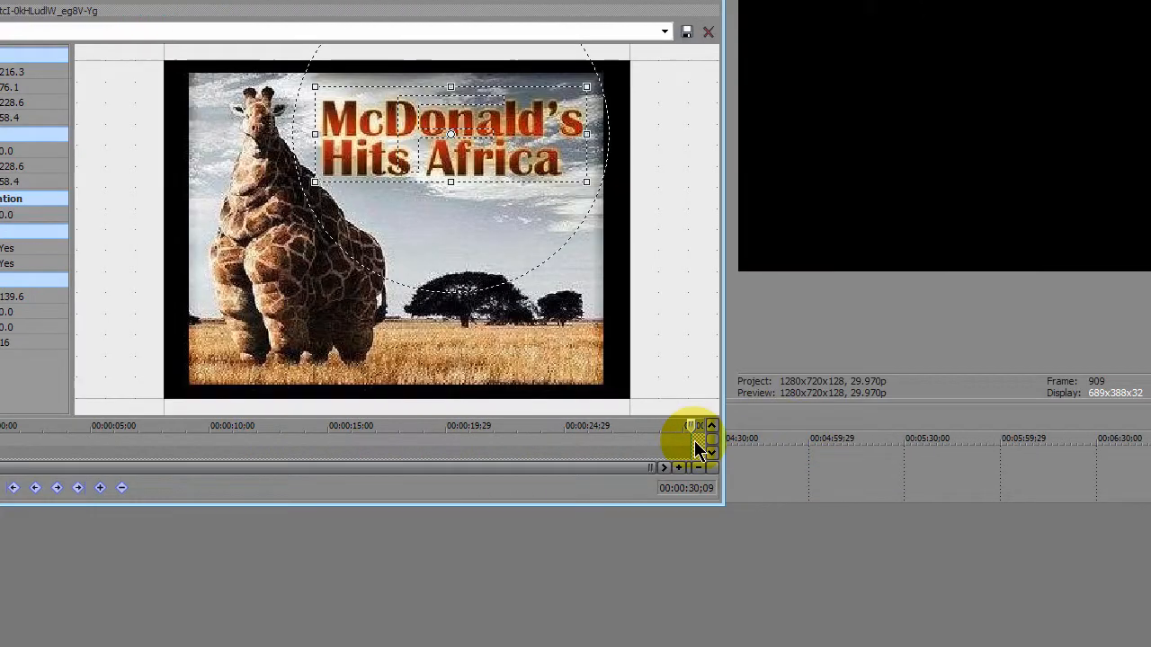
left_click_drag(1049, 424, 349, 452)
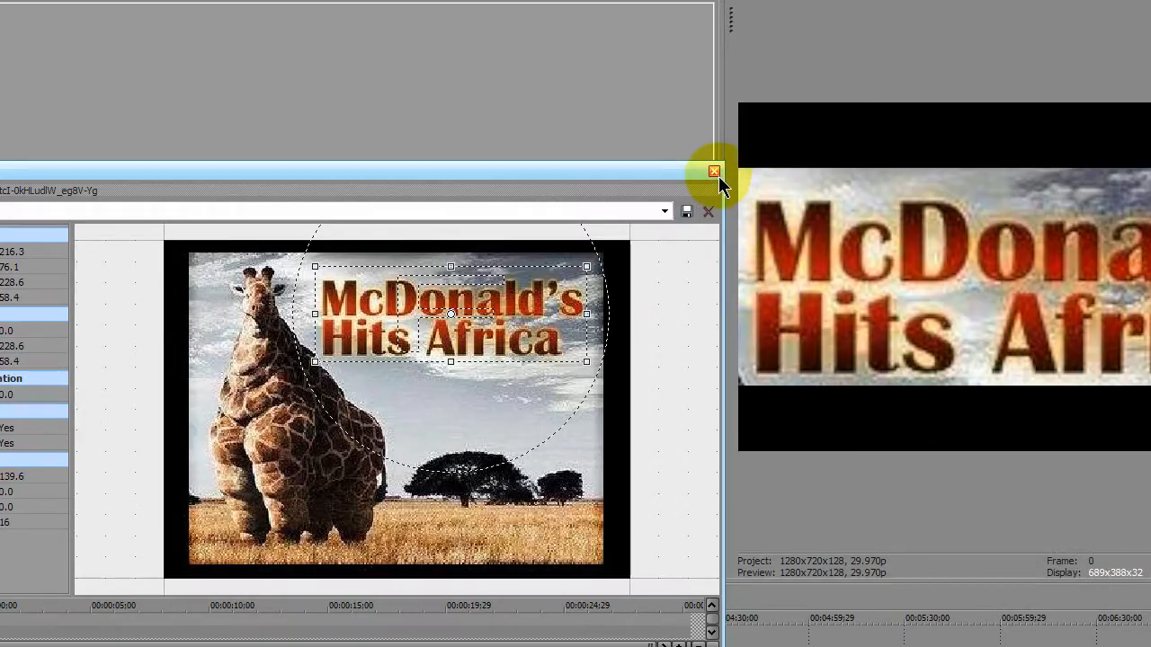
left_click(1074, 11)
Replace the image event with a fresh copy of the giraffe image about 19 seconds long and return to the timeline start
key("Delete")
left_click_drag(177, 150, 270, 381)
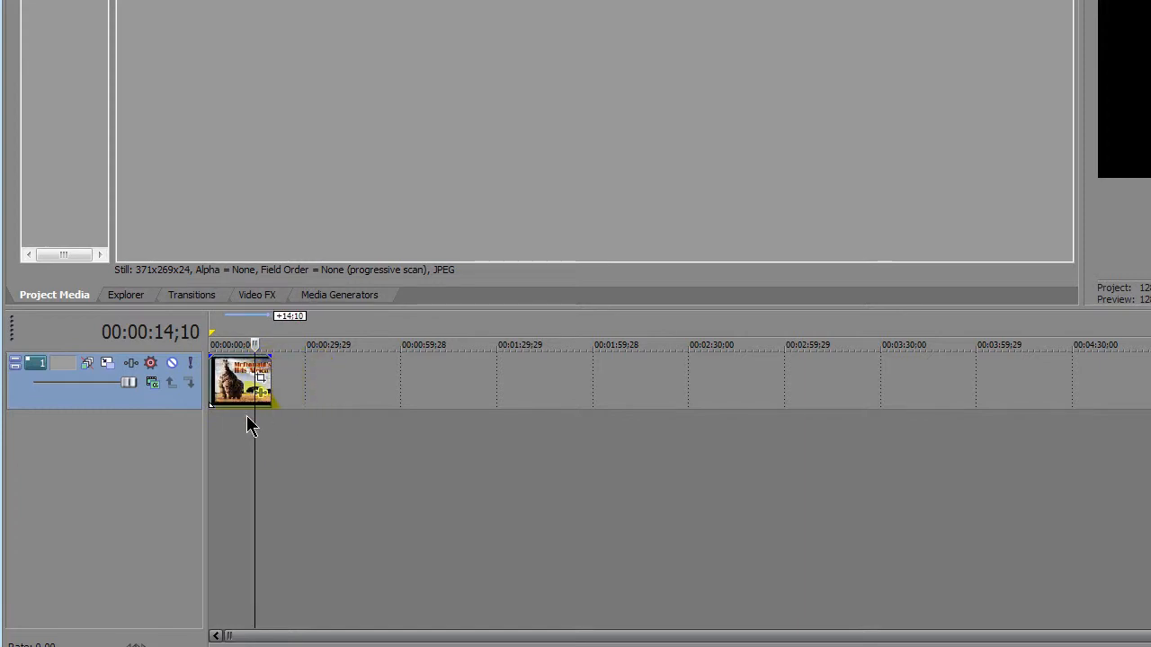
left_click(373, 587)
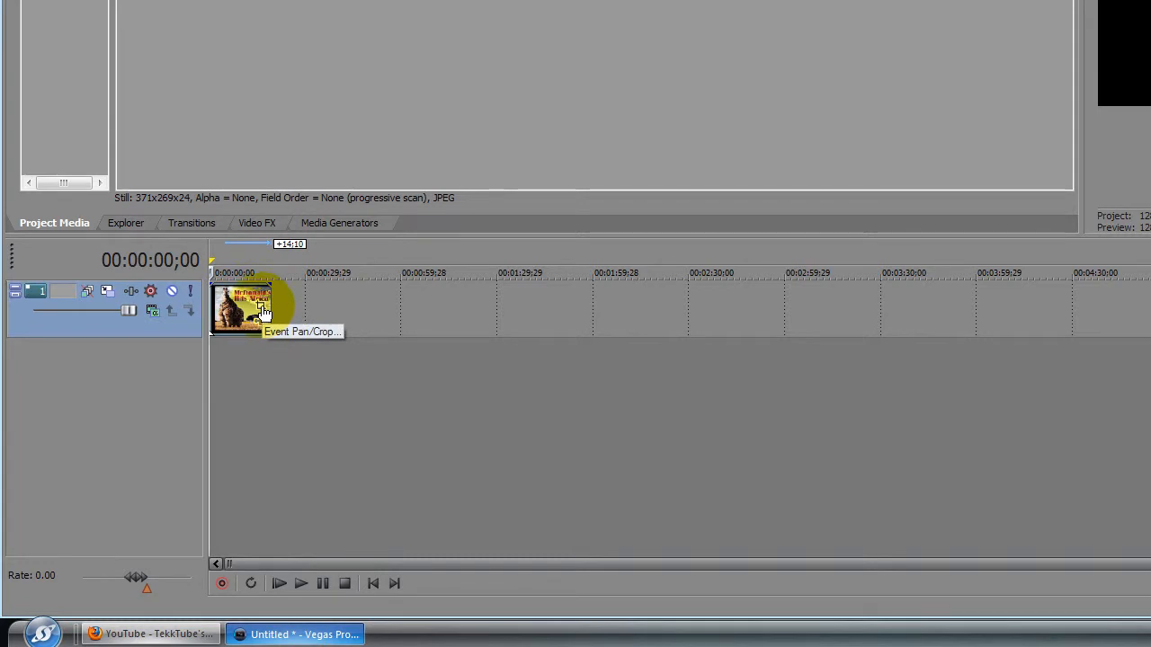
Open the image event's Pan/Crop settings, enable its mask and choose the Anchor Creation Tool
left_click(262, 309)
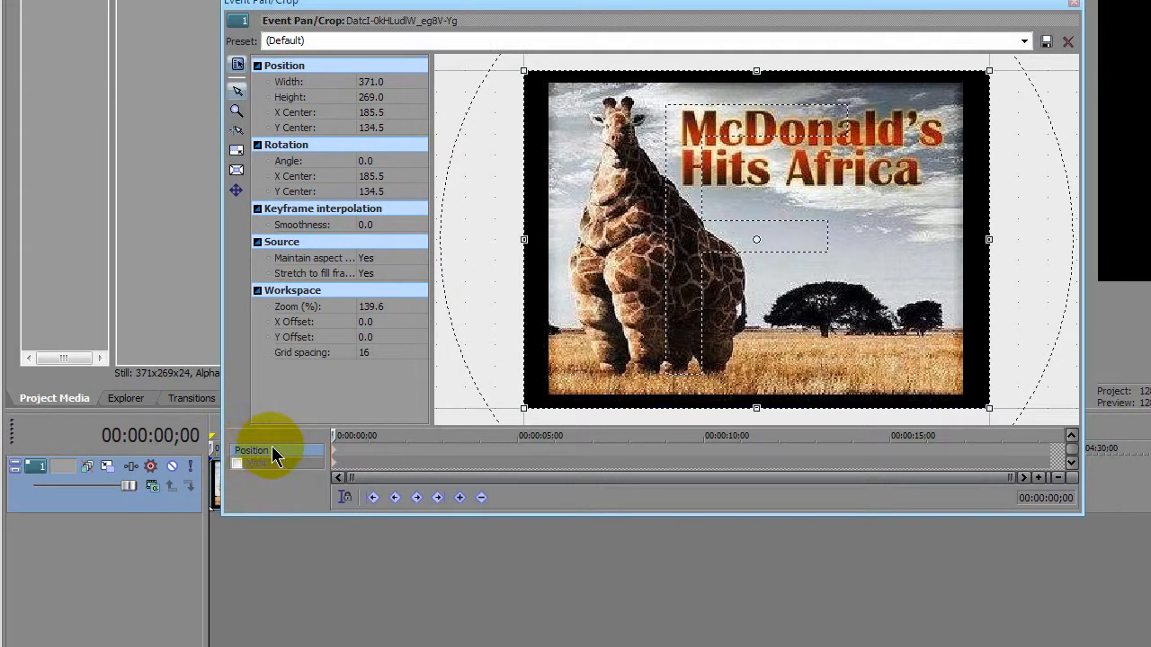
left_click(237, 463)
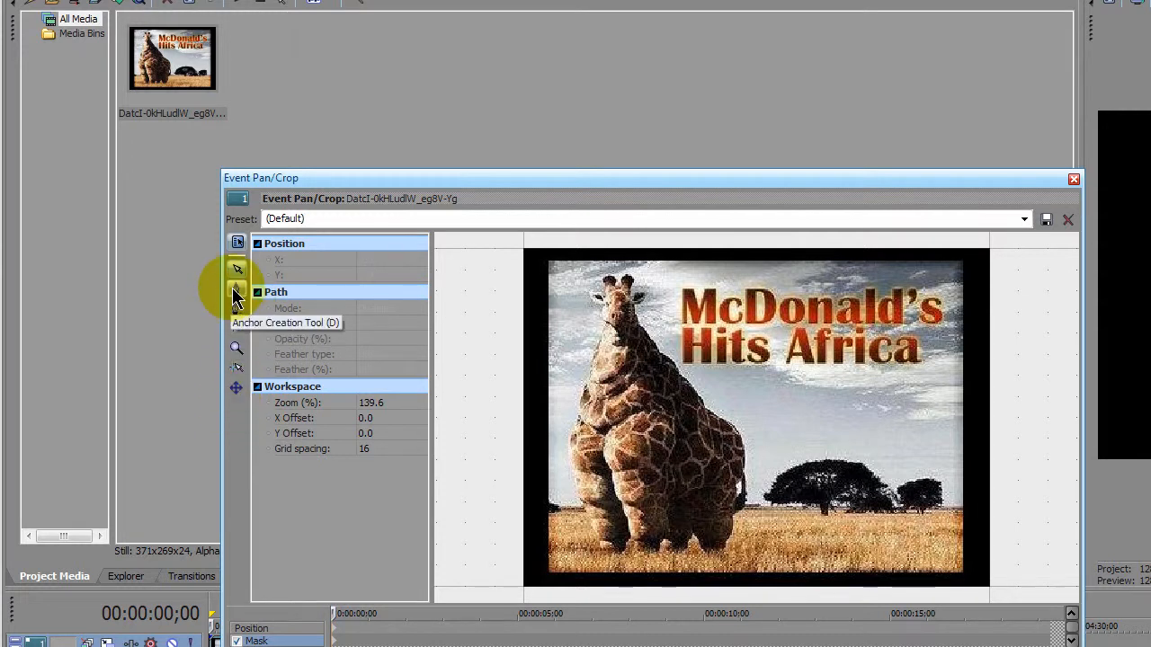
left_click(236, 296)
scroll(614, 385, "up", 1)
scroll(614, 385, "up", 1)
scroll(607, 383, "down", 1)
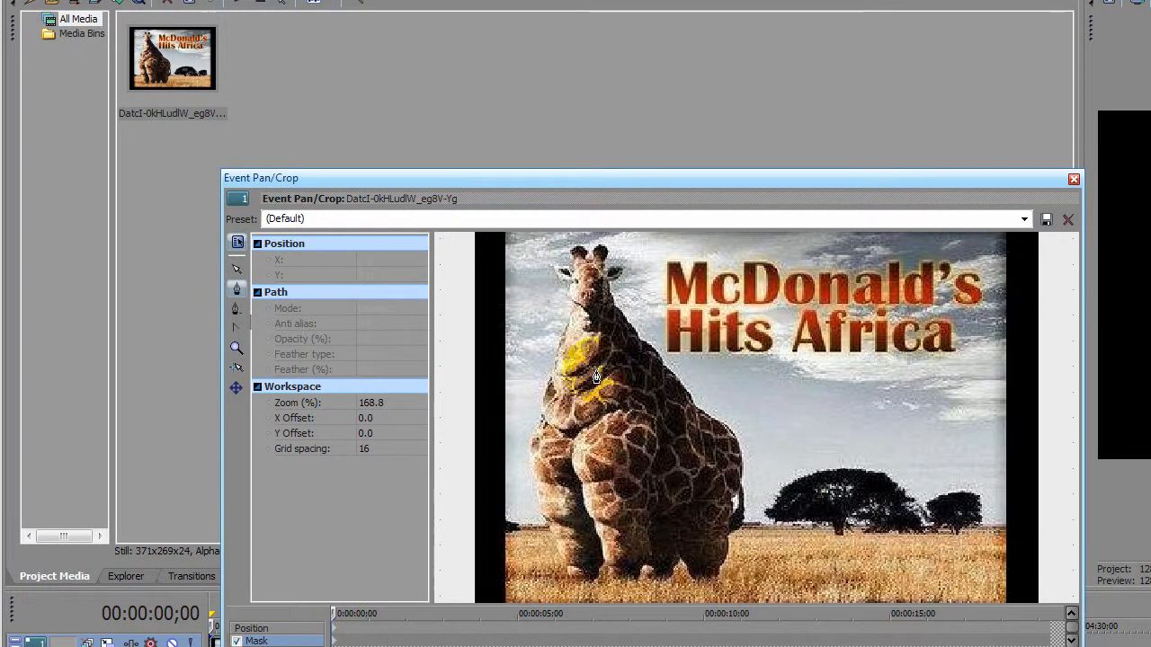
Trace a closed mask path around the whole giraffe, from its neck along the legs and back up to the horns, redoing the misplaced anchor near its ear
left_click(570, 315)
left_click_drag(568, 331, 532, 468)
left_click_drag(537, 321, 540, 340)
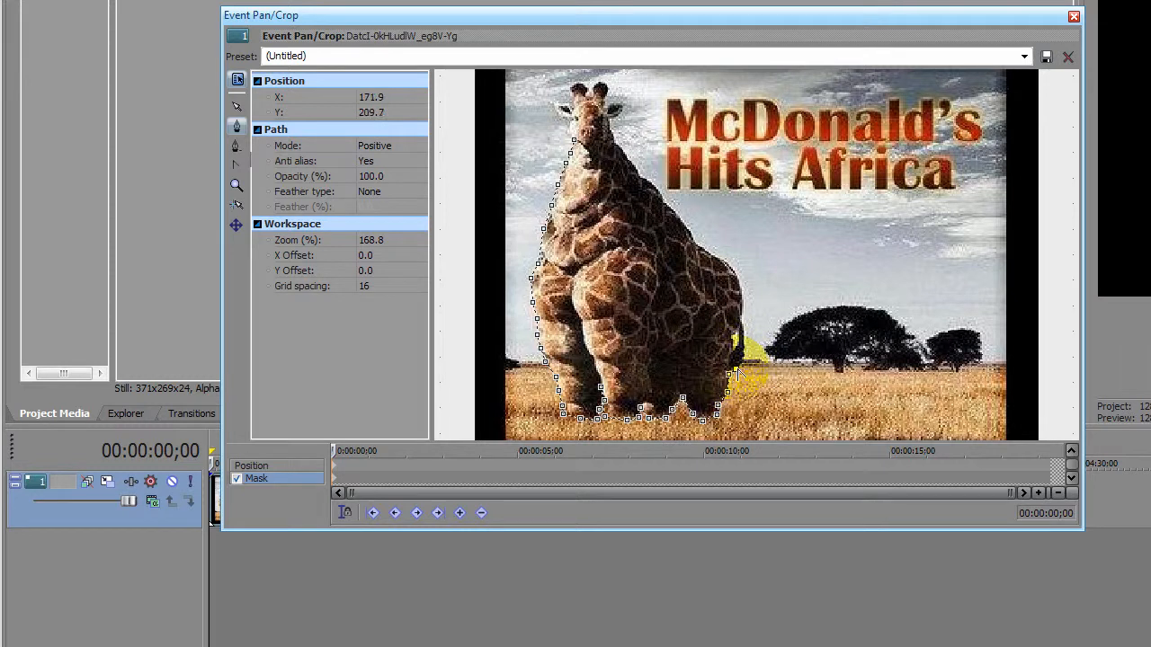
left_click_drag(743, 312, 620, 155)
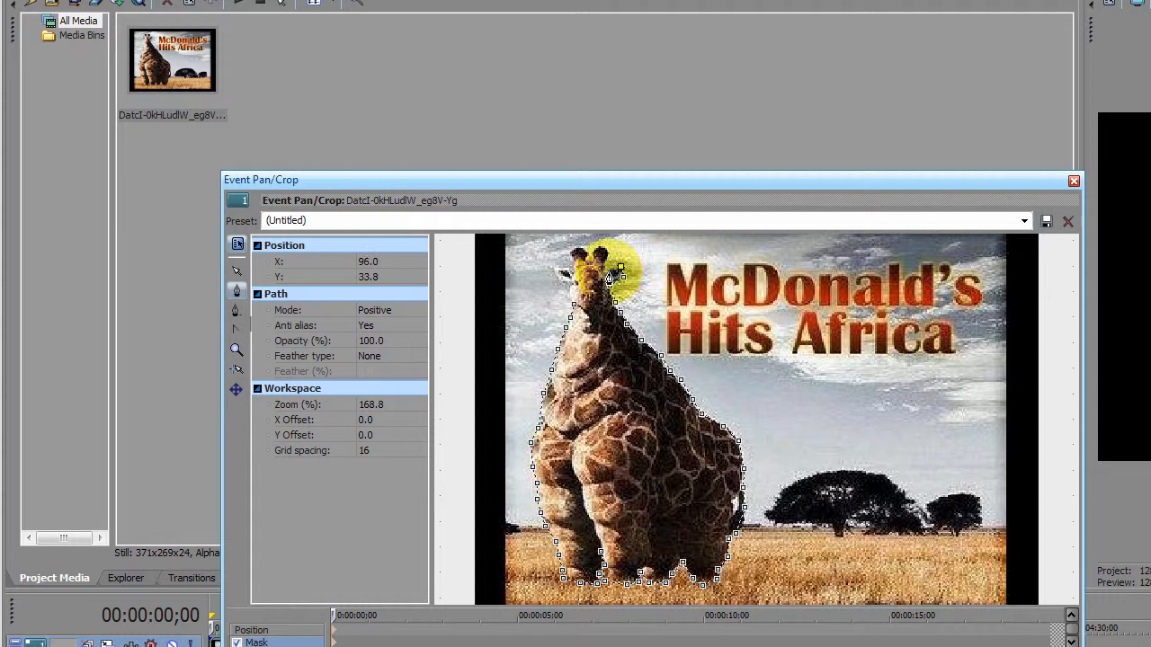
left_click_drag(608, 258, 572, 284)
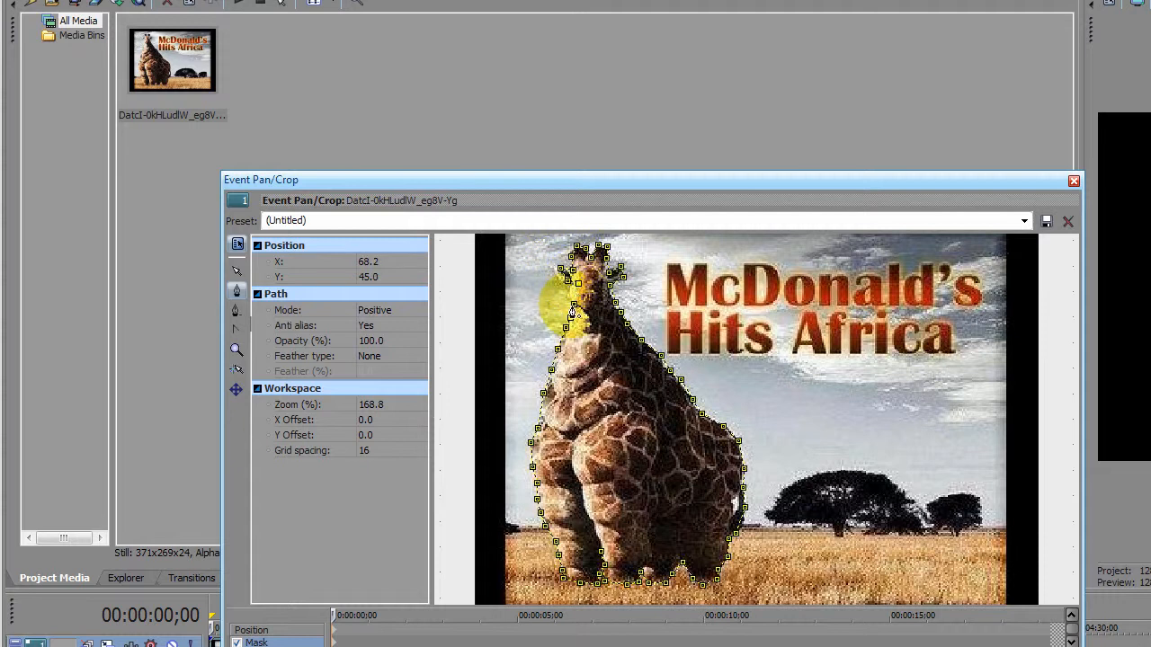
key("ctrl+z")
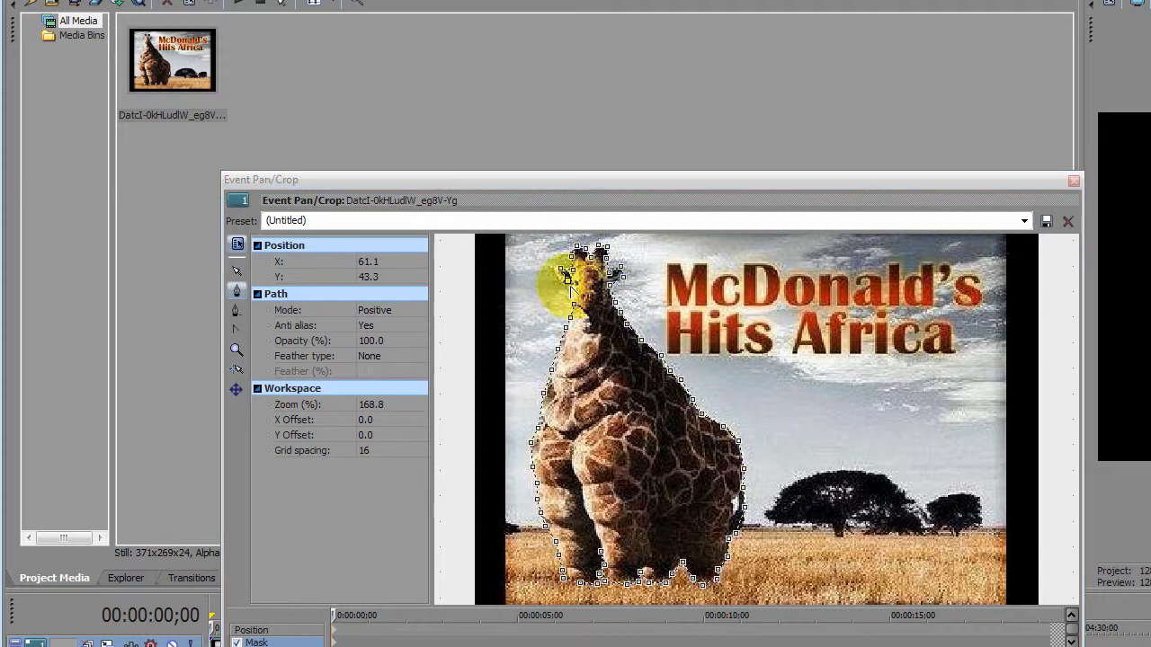
left_click_drag(568, 297, 570, 303)
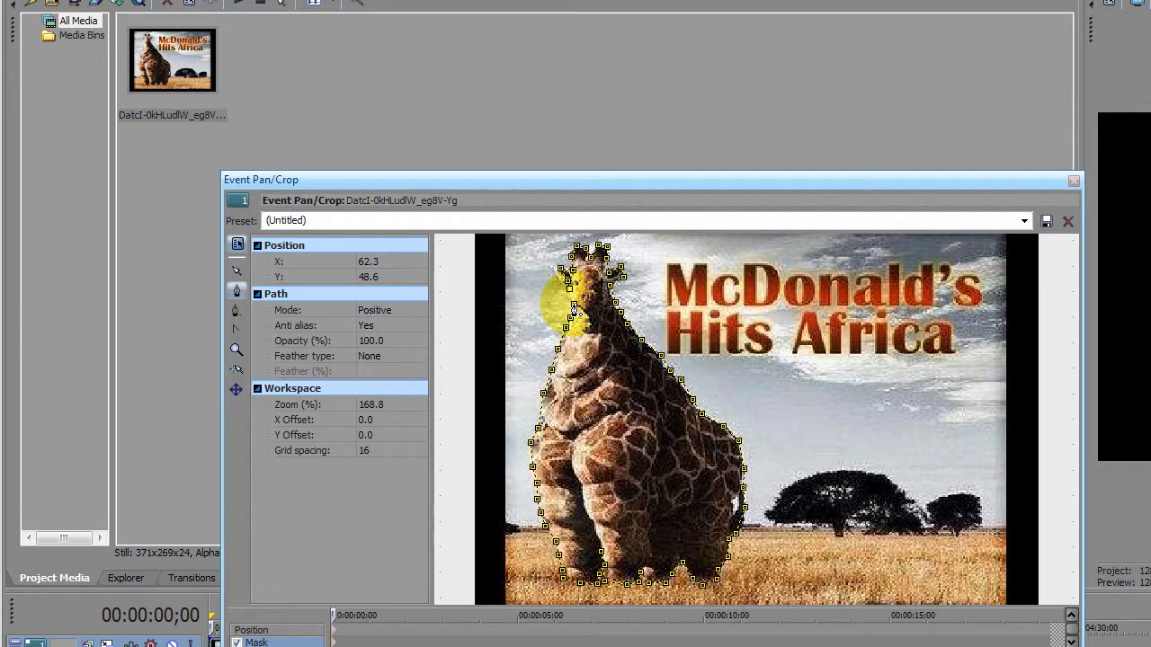
key("ctrl+a")
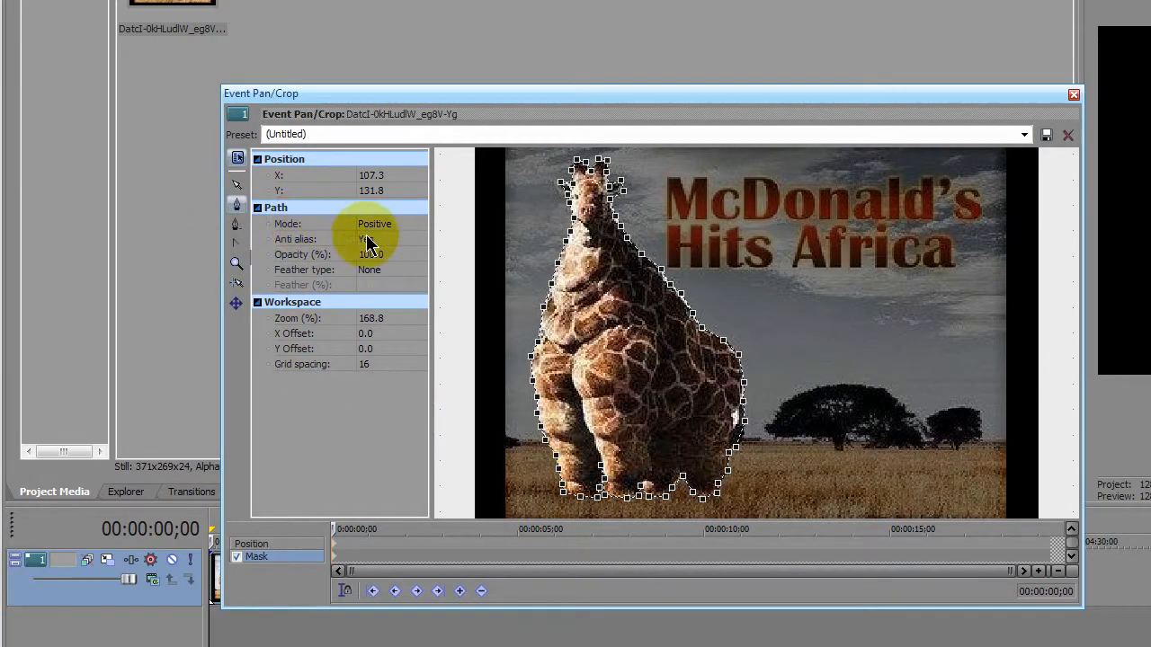
Try the Negative and Disabled modes on the giraffe mask path, and return the mode to Positive
left_click(388, 224)
left_click(388, 228)
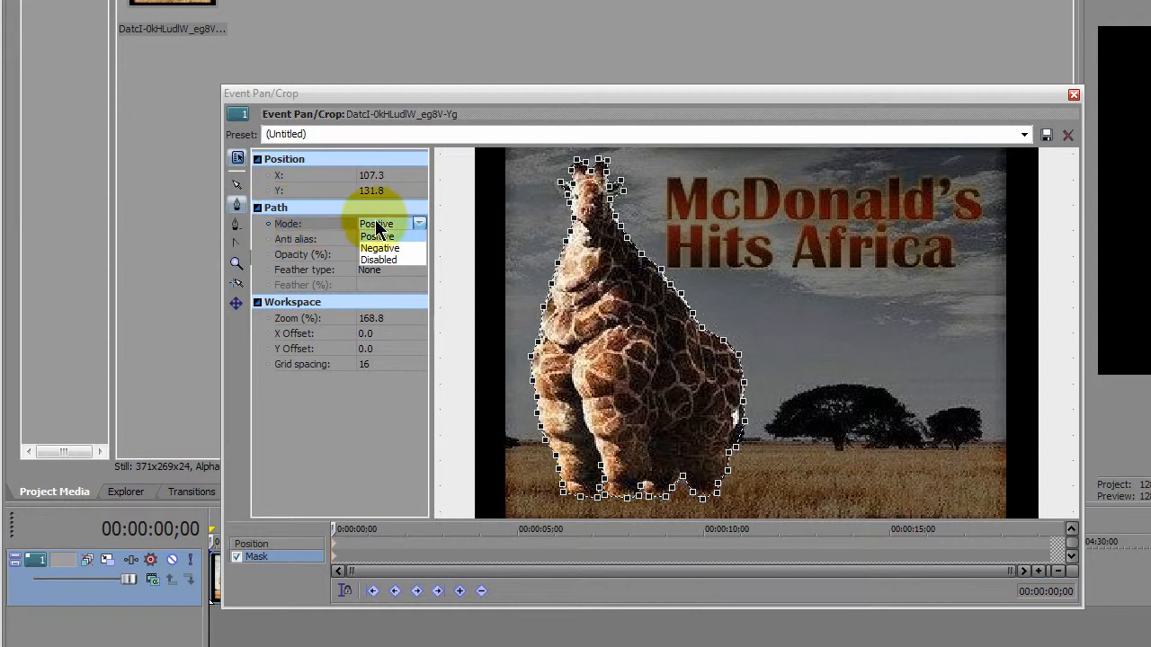
left_click(388, 249)
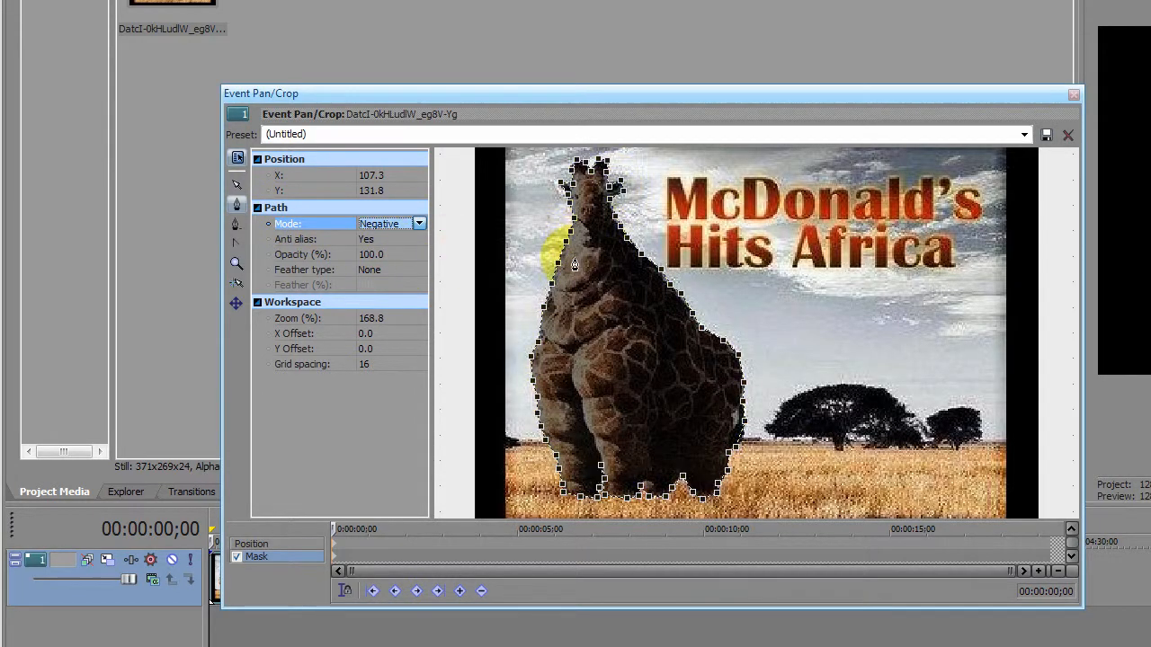
left_click(407, 225)
left_click(393, 260)
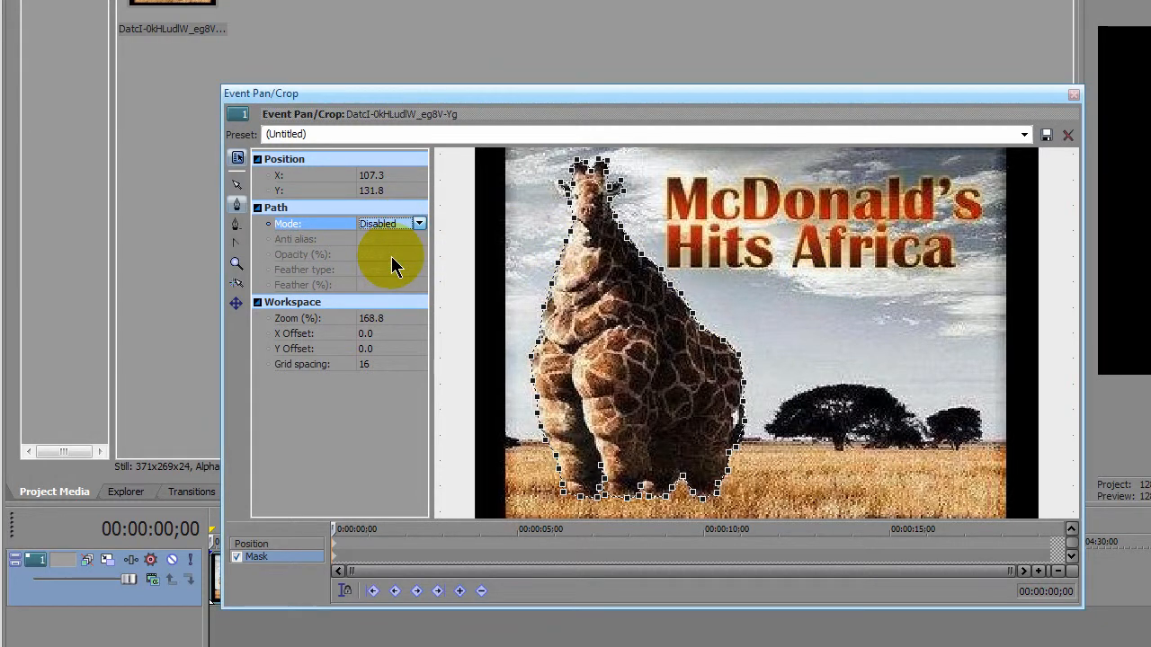
left_click(418, 223)
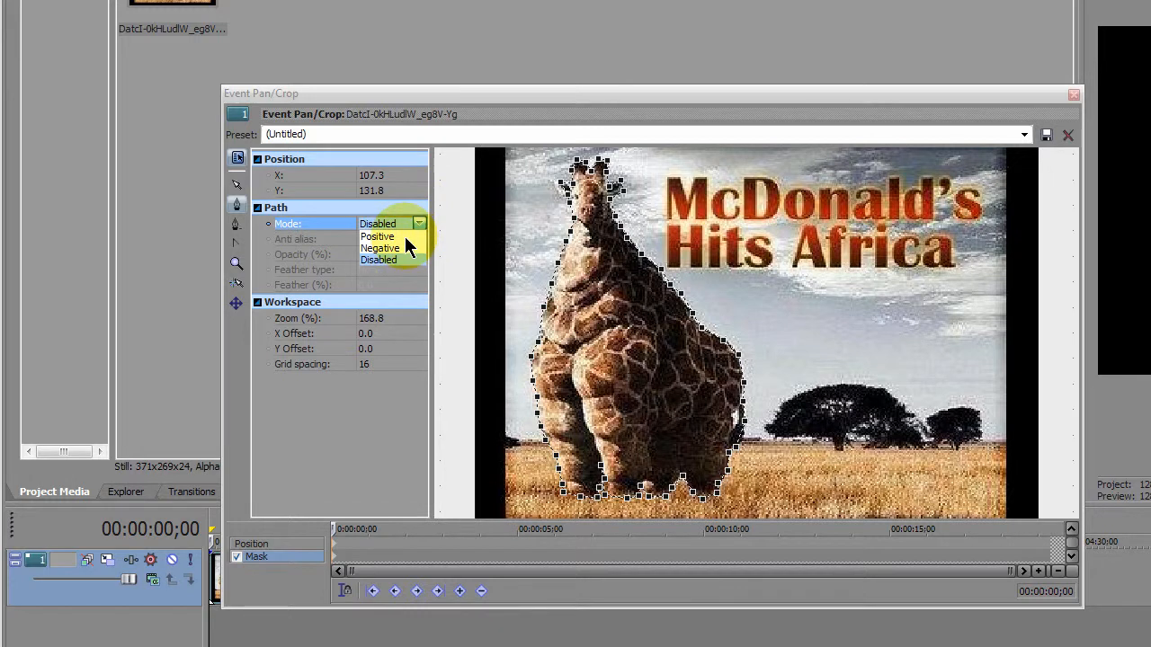
left_click(404, 236)
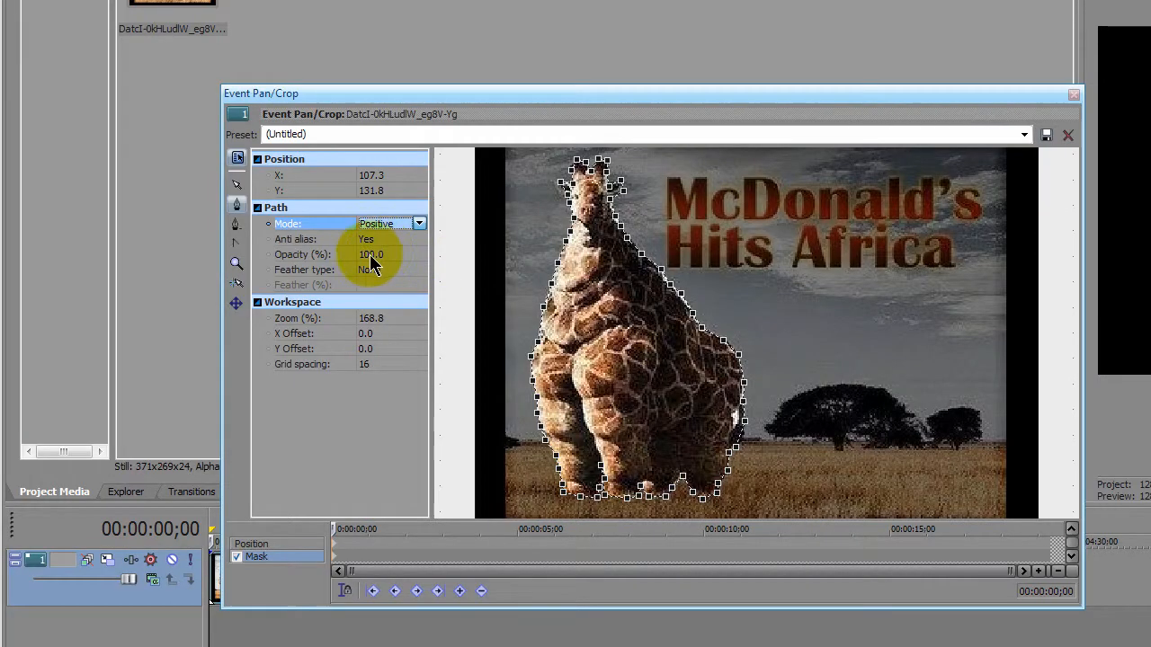
Set the mask path's feather type to Both with a feather of 2.0%
left_click(193, 270)
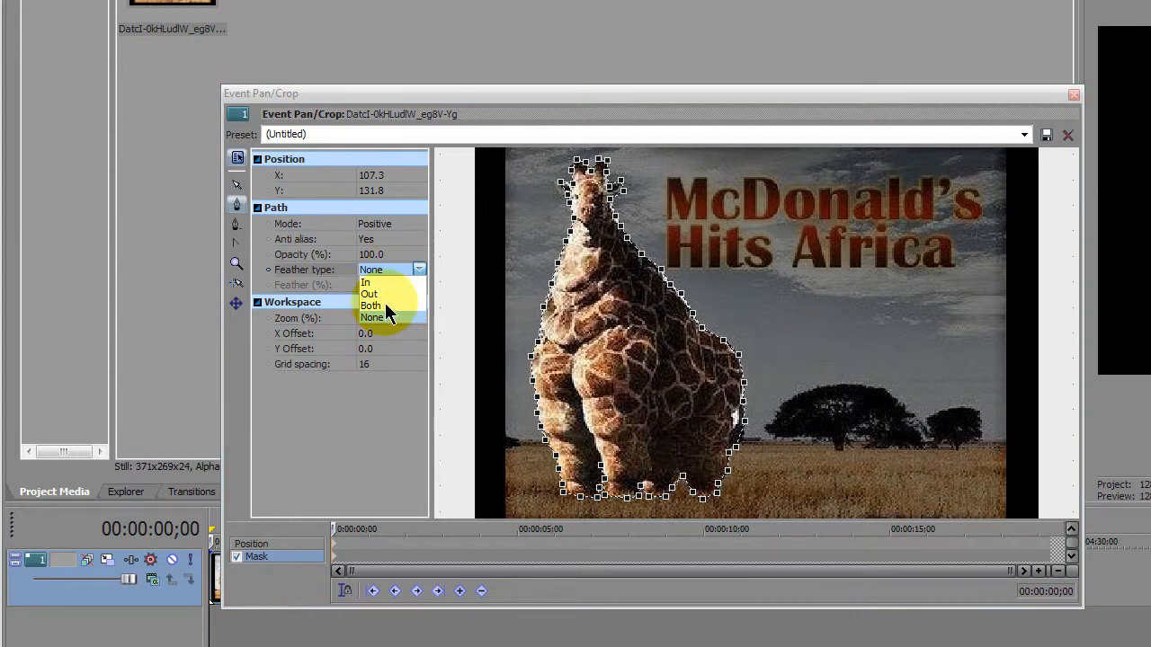
left_click(386, 306)
left_click(371, 286)
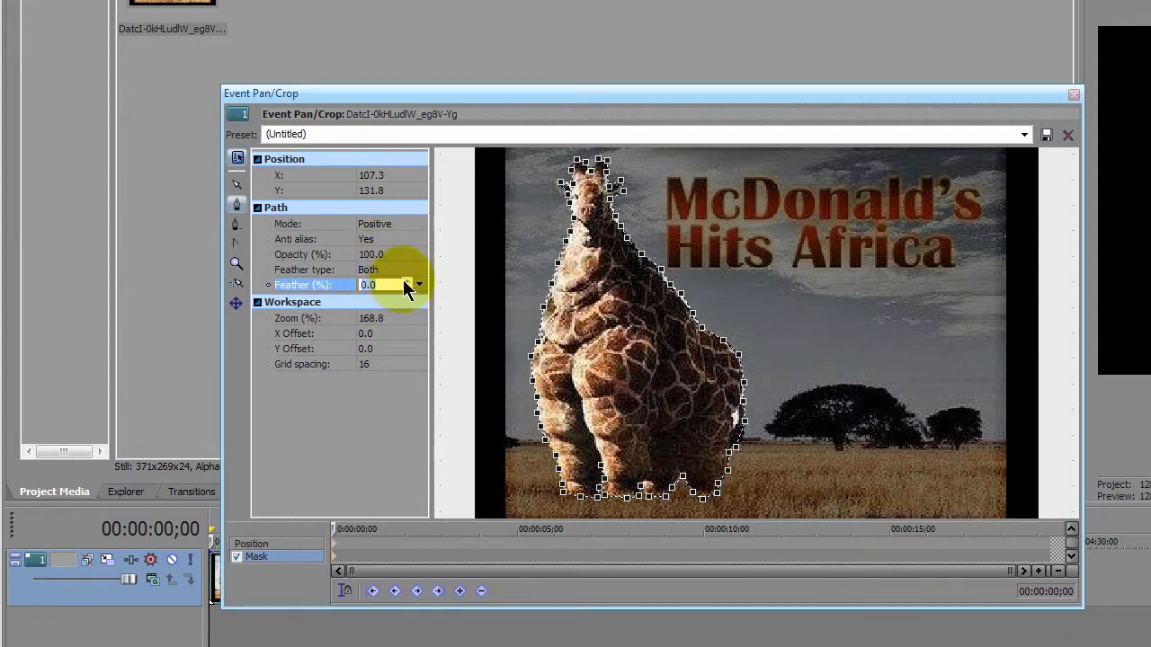
type("3")
key("Return")
left_click(408, 289)
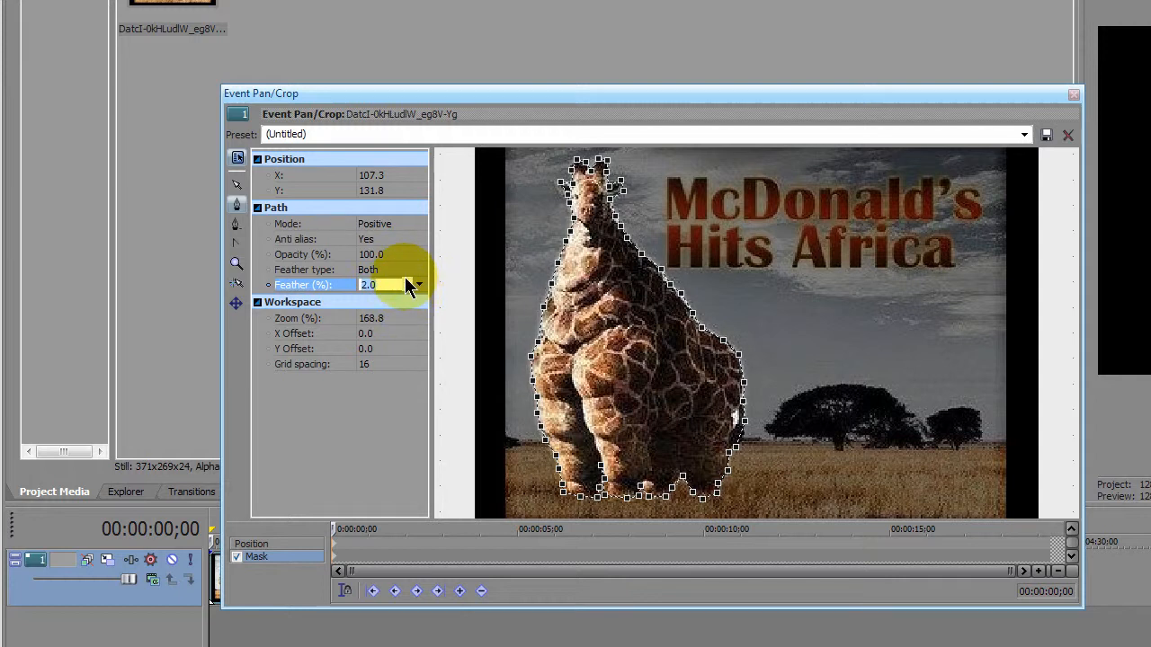
Set the mask path's feather type to In and its feather to 1.0%
left_click(378, 270)
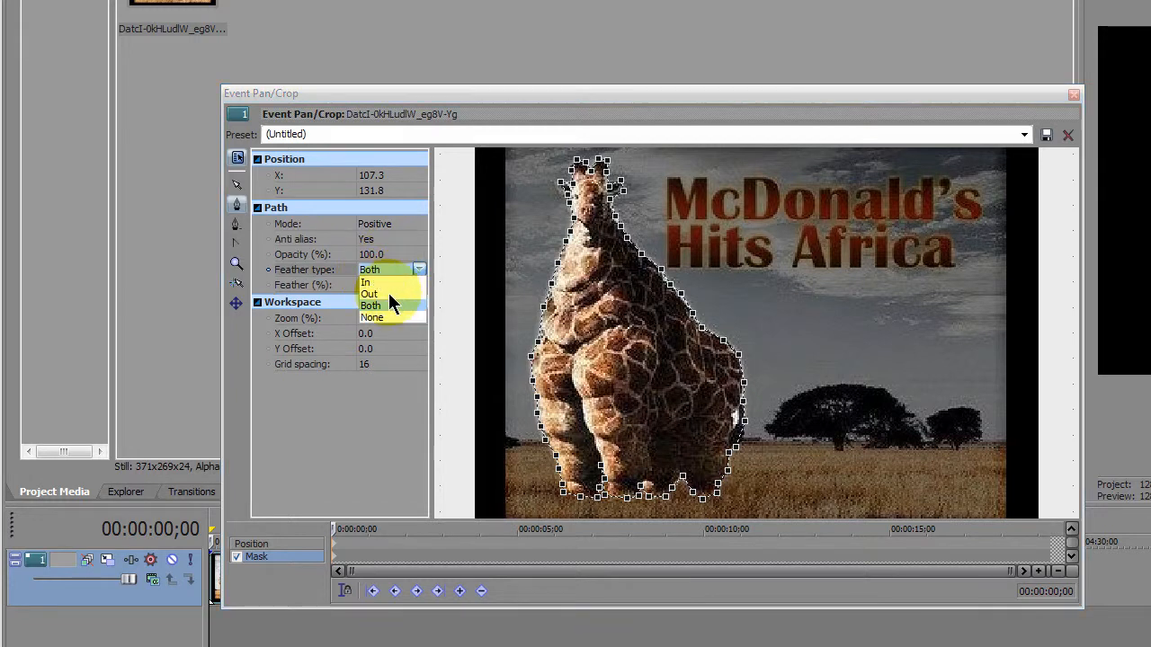
left_click(368, 281)
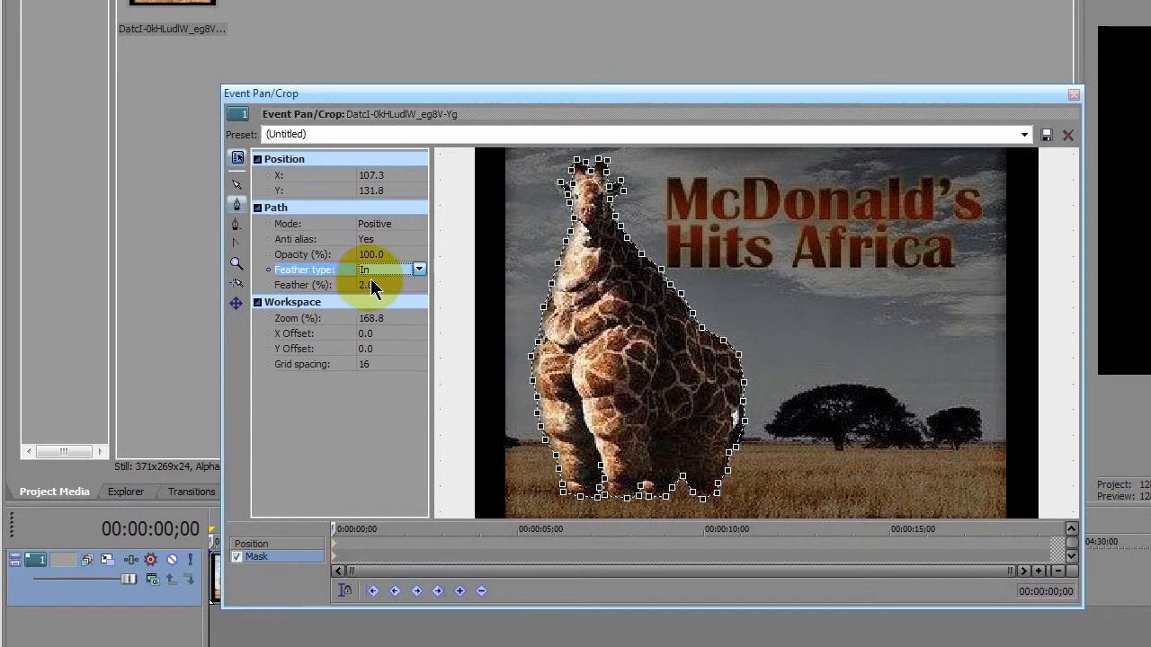
left_click(370, 286)
left_click(407, 289)
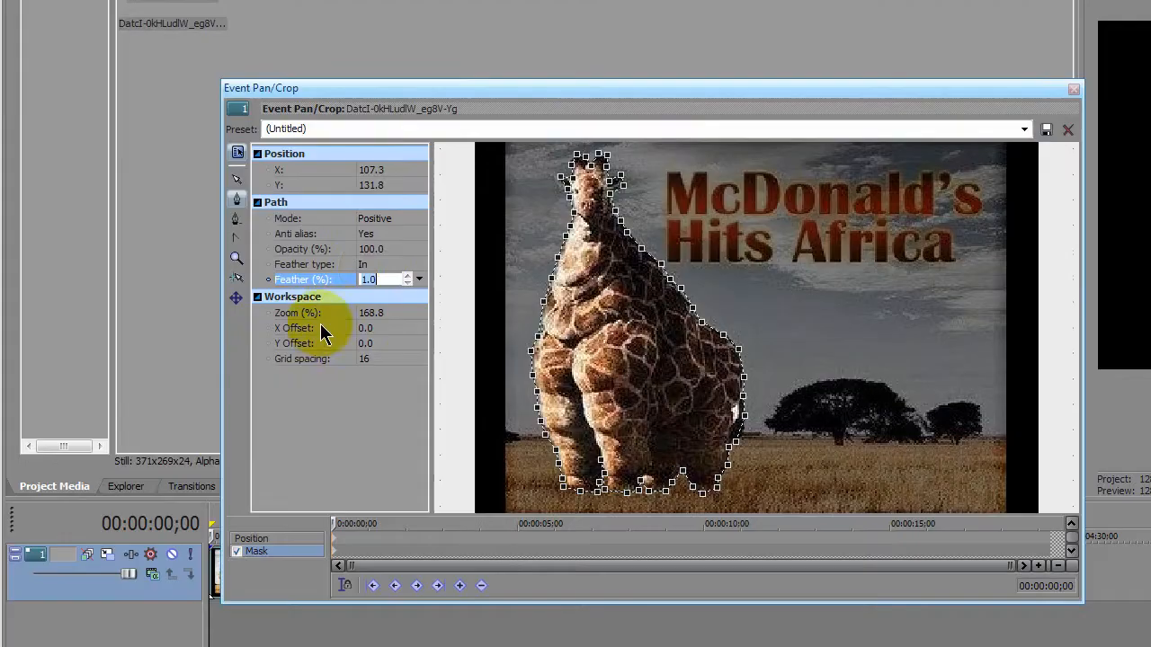
At 00:00:05;01 on the mask timeline, try to move anchors on the giraffe's back, and undo the edits
left_click(279, 384)
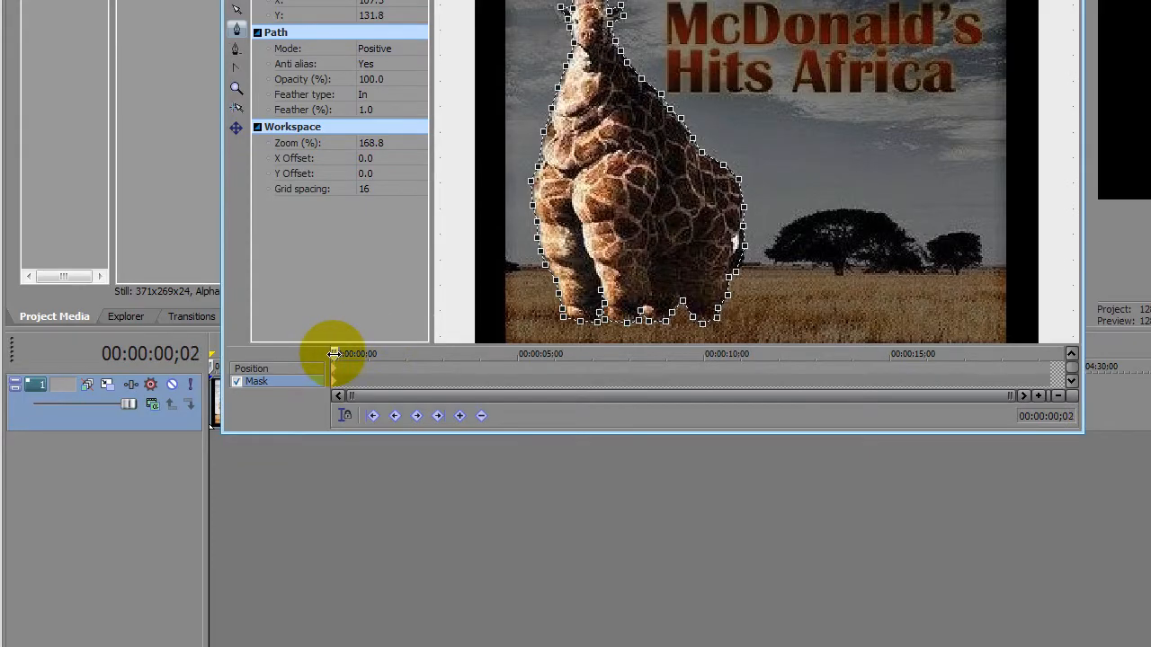
left_click_drag(334, 353, 356, 365)
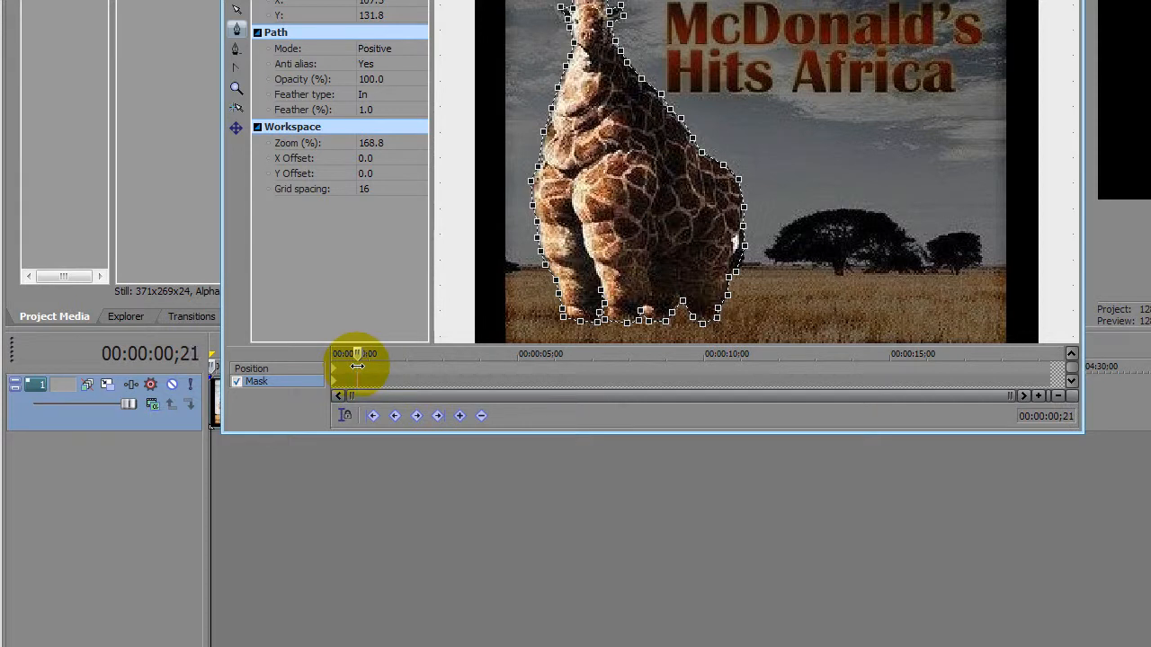
left_click_drag(357, 366, 520, 371)
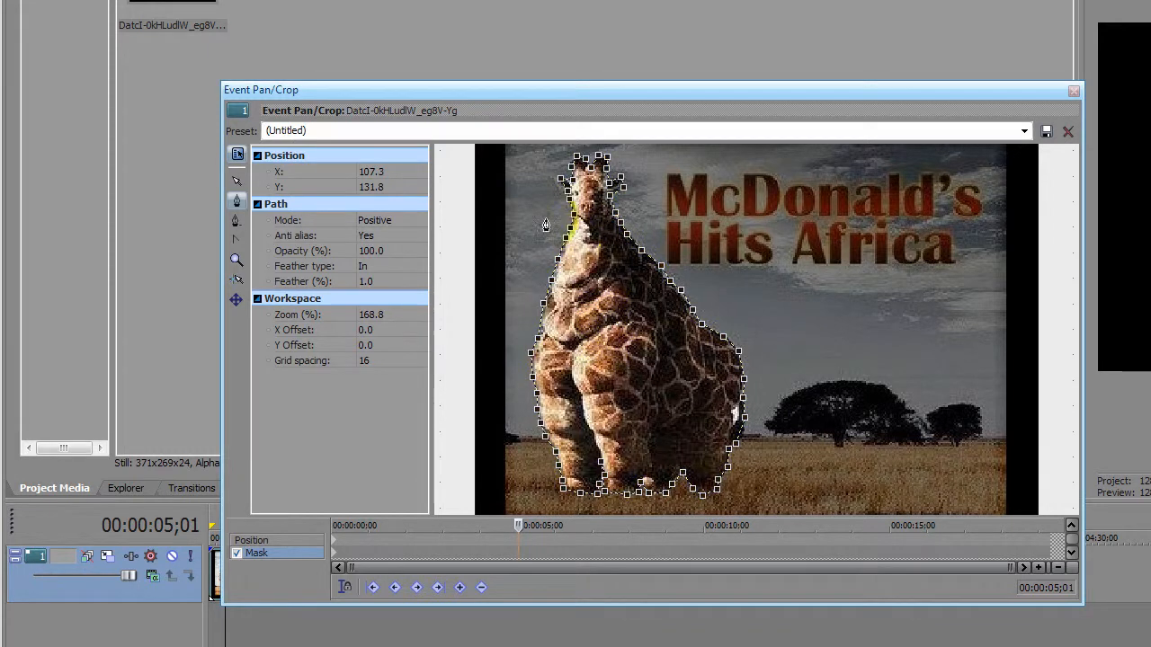
left_click(236, 180)
left_click(639, 254)
left_click(636, 250)
left_click_drag(645, 243, 683, 156)
left_click(659, 432)
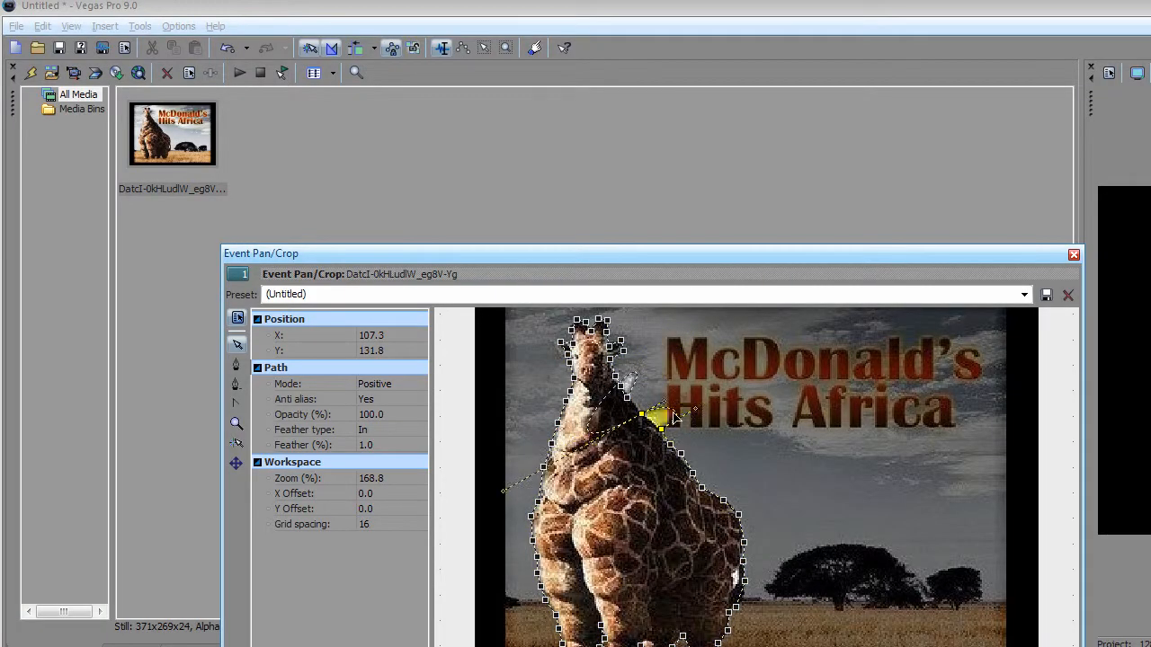
key("ctrl+z")
key("ctrl+z")
Move the whole mask path off the giraffe onto the sky and title, and shift its keyframe earlier on the mask timeline
left_click_drag(643, 416, 742, 349)
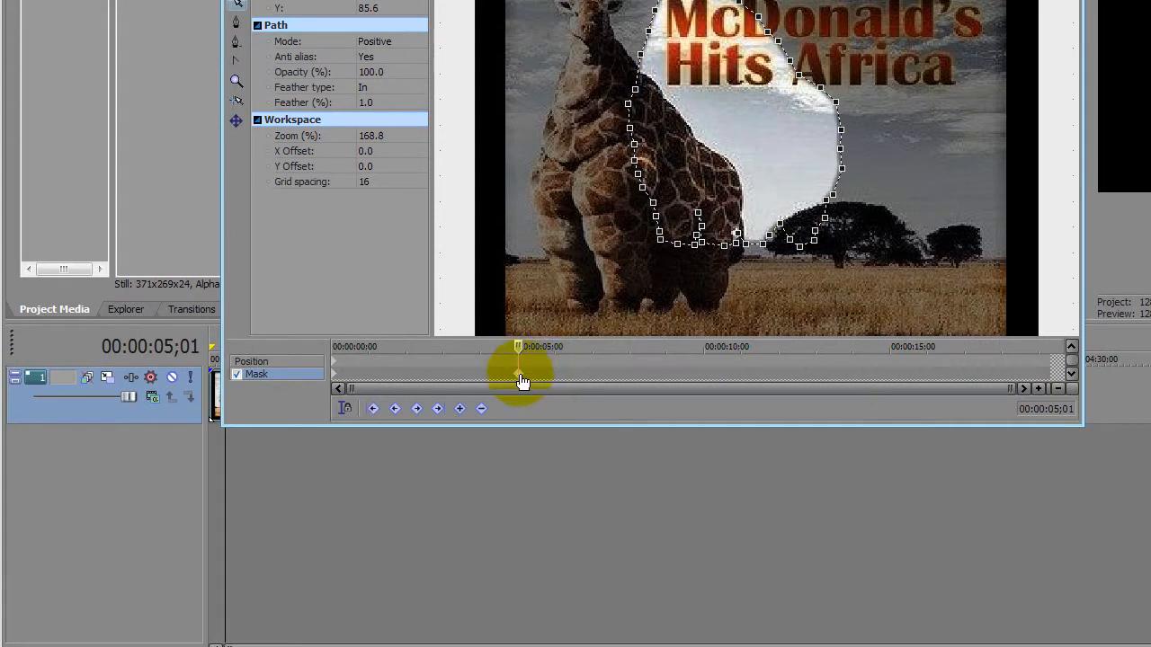
left_click_drag(522, 382, 419, 380)
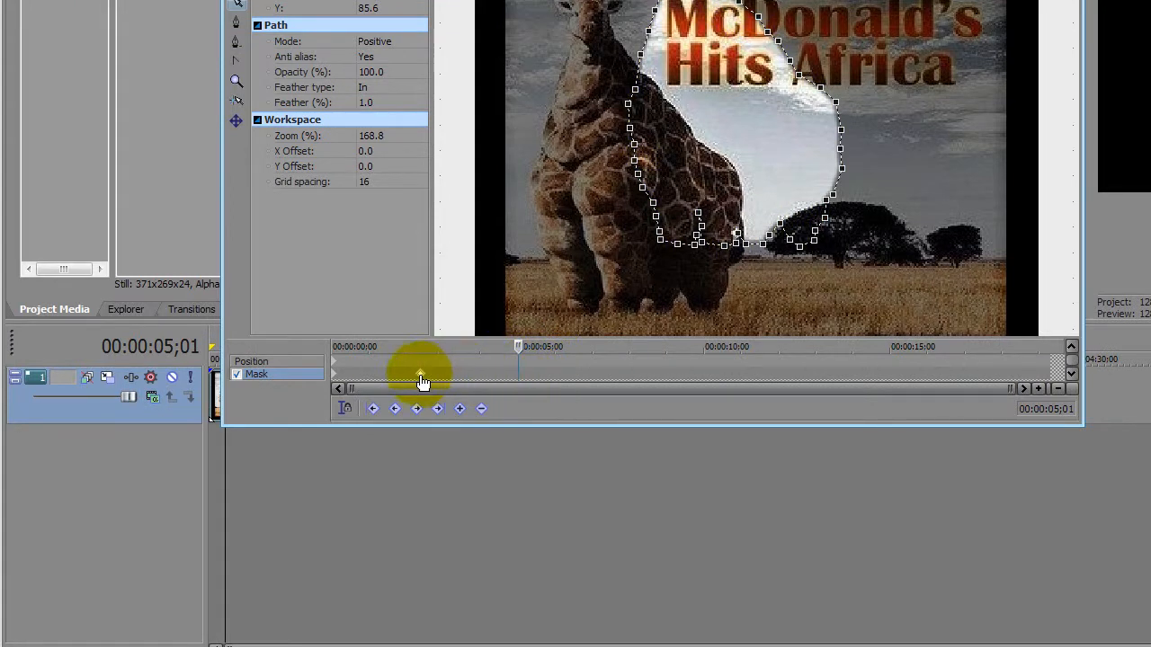
left_click_drag(653, 179, 610, 214)
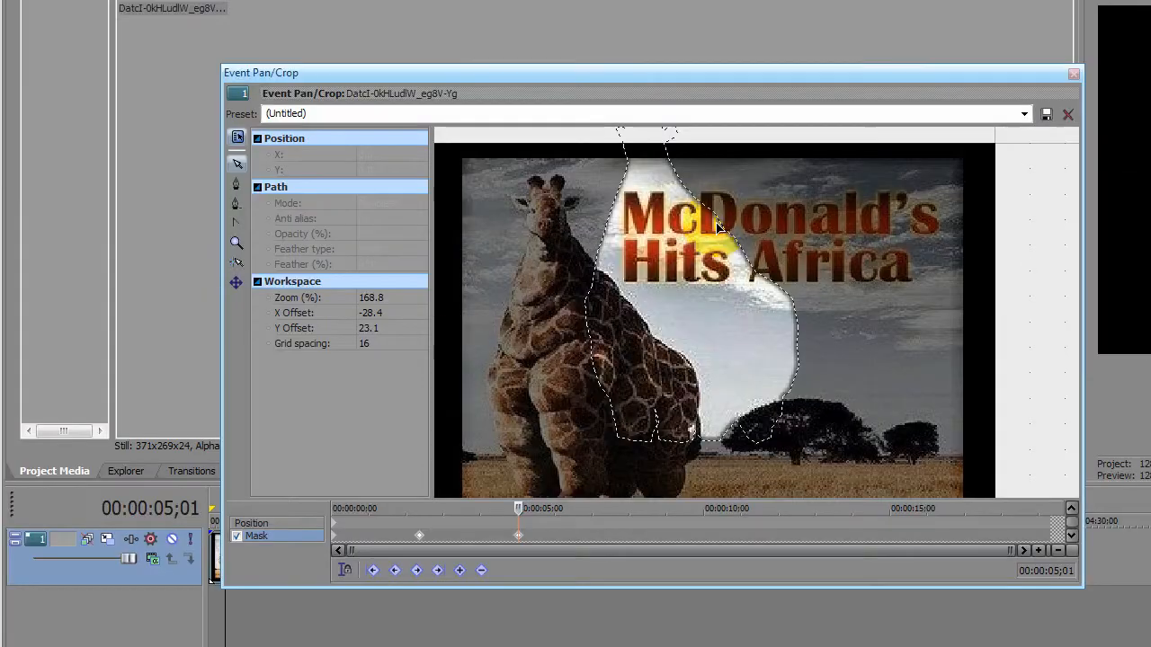
Try to reshape the mask edge by moving anchors beside the title, and undo the change
left_click(721, 227)
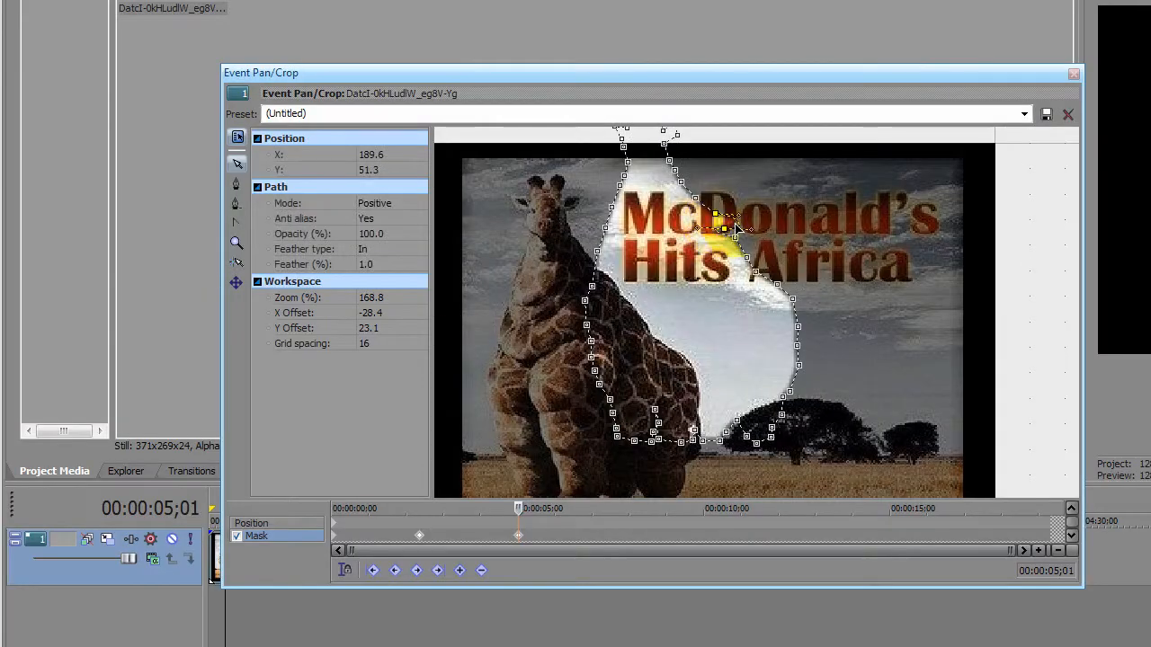
mouse_move(694, 286)
left_mouse_down()
mouse_move(704, 285)
mouse_move(689, 298)
left_mouse_up()
left_click(738, 261)
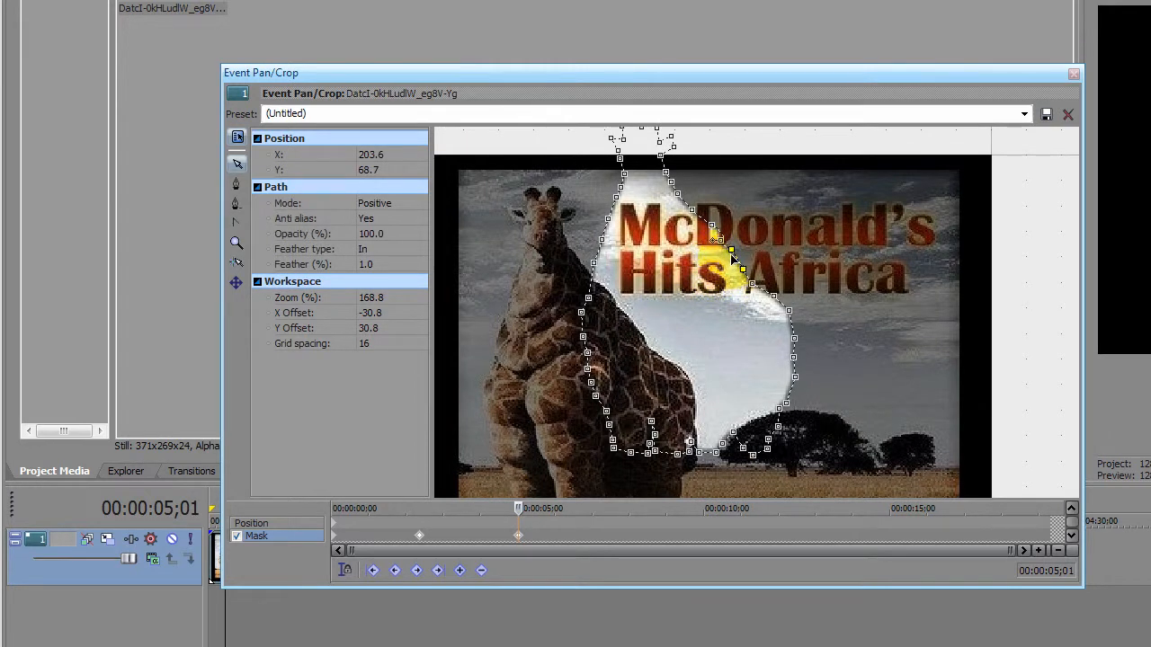
left_click_drag(735, 256, 863, 209)
key("ctrl+z")
Delete the remaining moved-mask keyframe and place the mask timeline's playhead at 00:00:04;29
left_click_drag(672, 330, 676, 318)
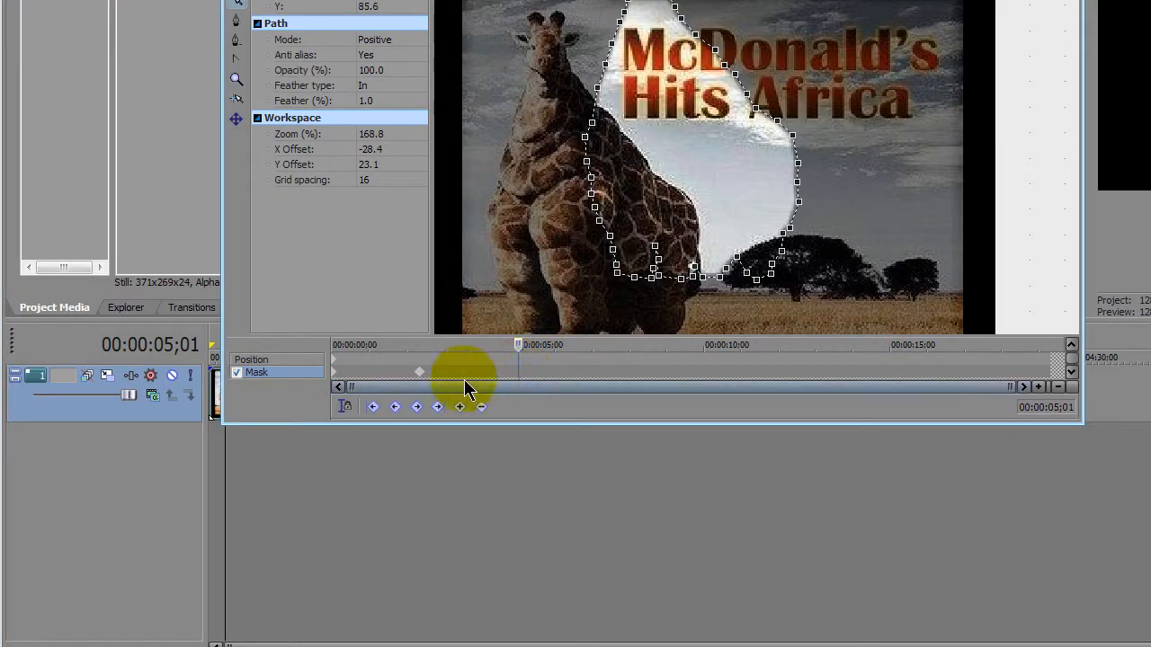
left_click(419, 371)
left_click_drag(421, 349, 518, 347)
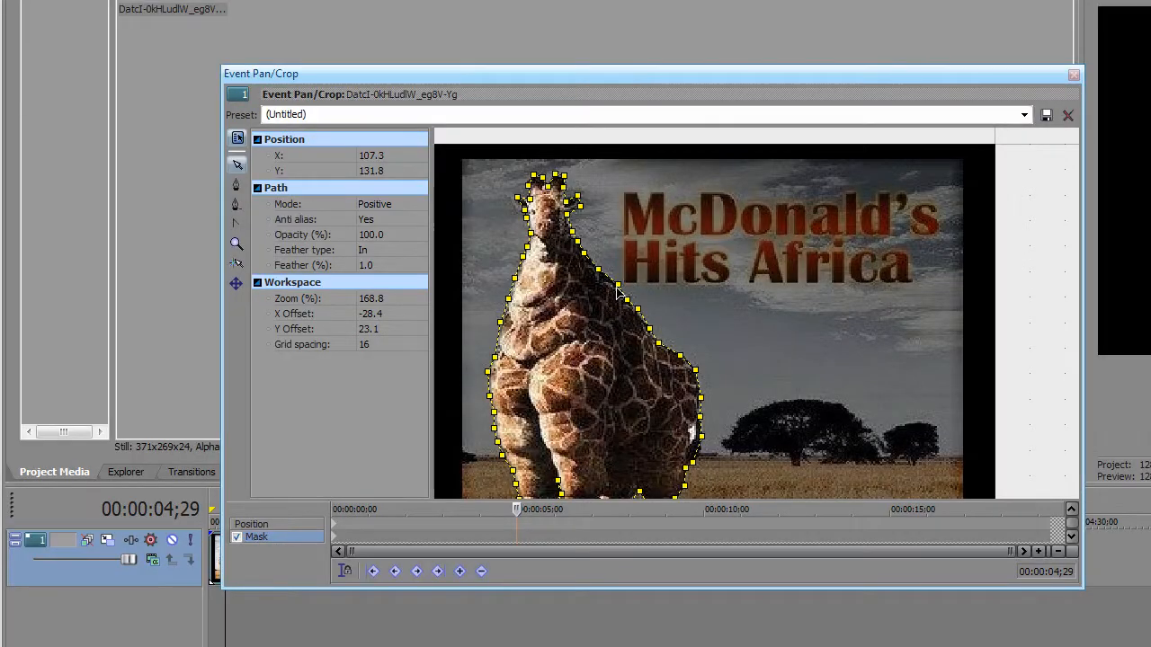
At 00:00:04;29, move the whole mask path from the giraffe to the right side of the image, over the end of the title
mouse_move(618, 286)
left_mouse_down()
mouse_move(627, 281)
mouse_move(620, 287)
left_mouse_up()
left_click(595, 272)
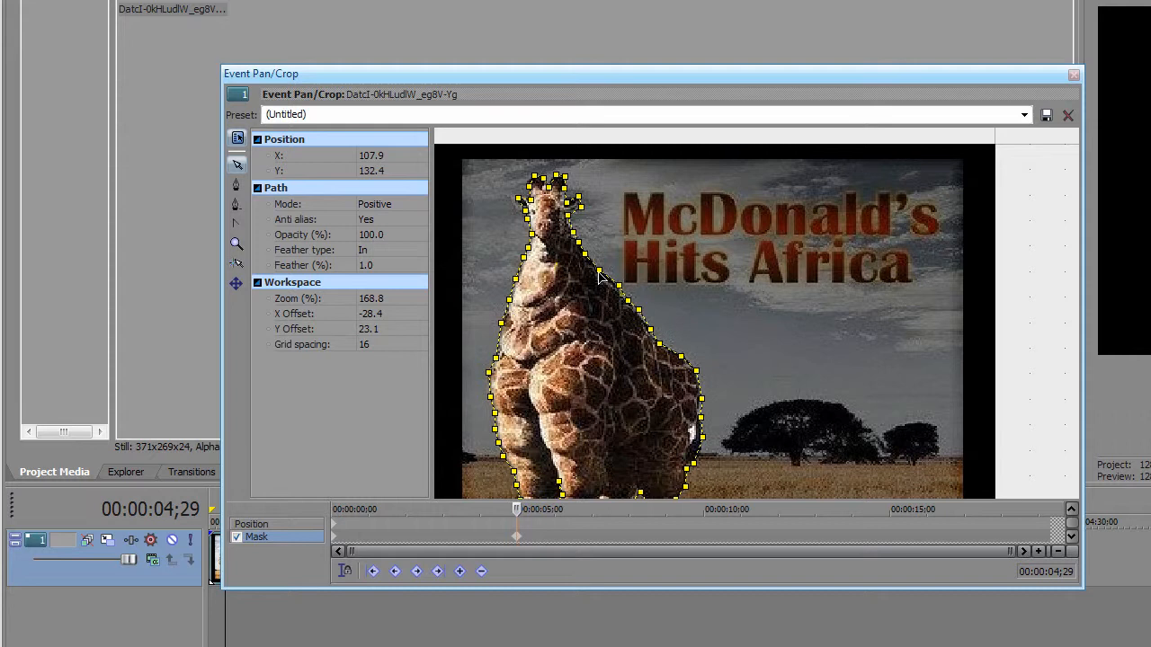
left_click_drag(600, 275, 624, 293)
left_click(605, 280)
left_click(241, 185)
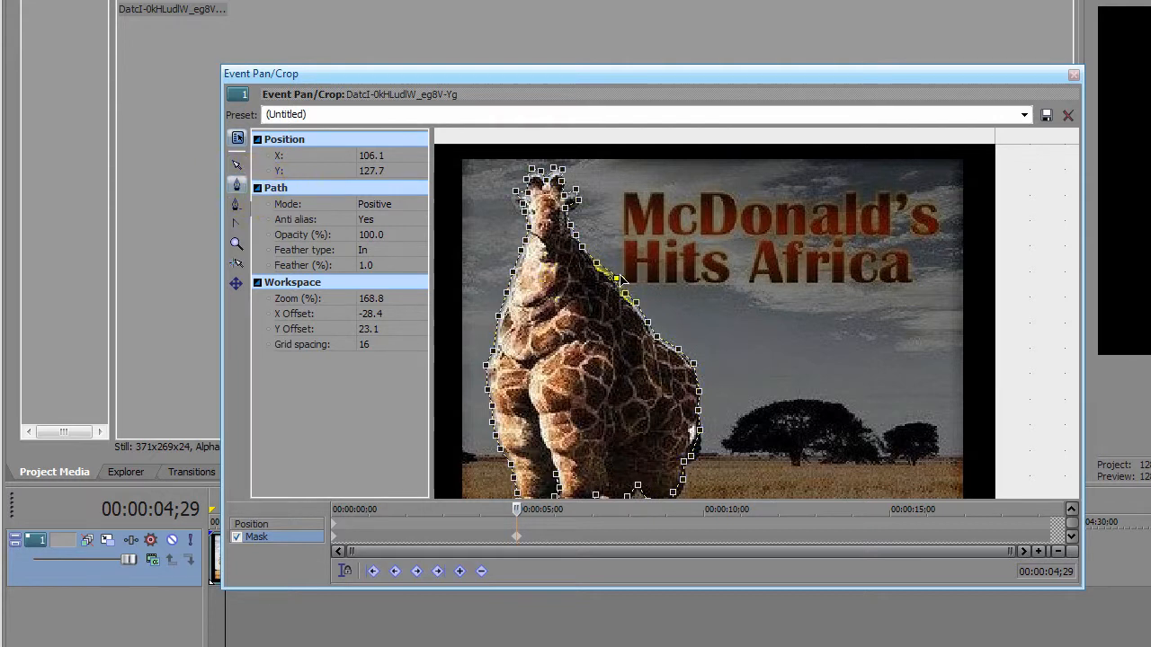
left_click(236, 164)
left_click_drag(568, 258, 906, 170)
Scrub back through the mask animation to the first frame to review the moving mask
left_click(514, 509)
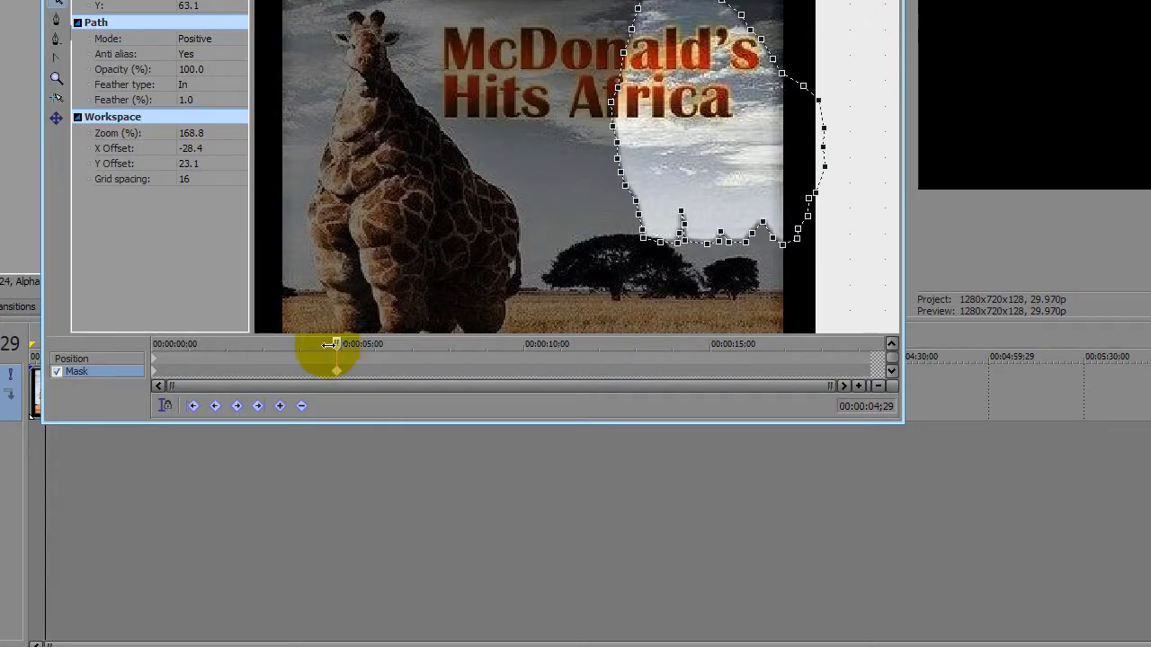
left_click_drag(330, 344, 226, 342)
left_click_drag(405, 342, 291, 327)
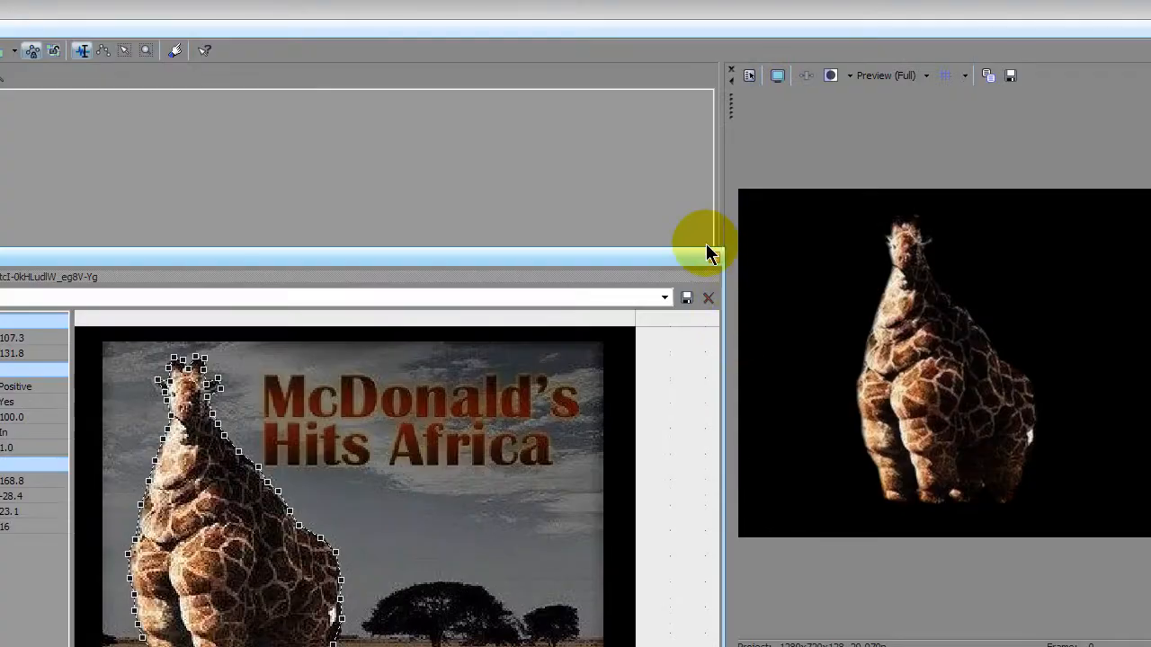
Replace the masked giraffe event with a fresh copy of the still at the track start, extended to about 20 seconds
left_click(893, 72)
left_click(229, 394)
key("Delete")
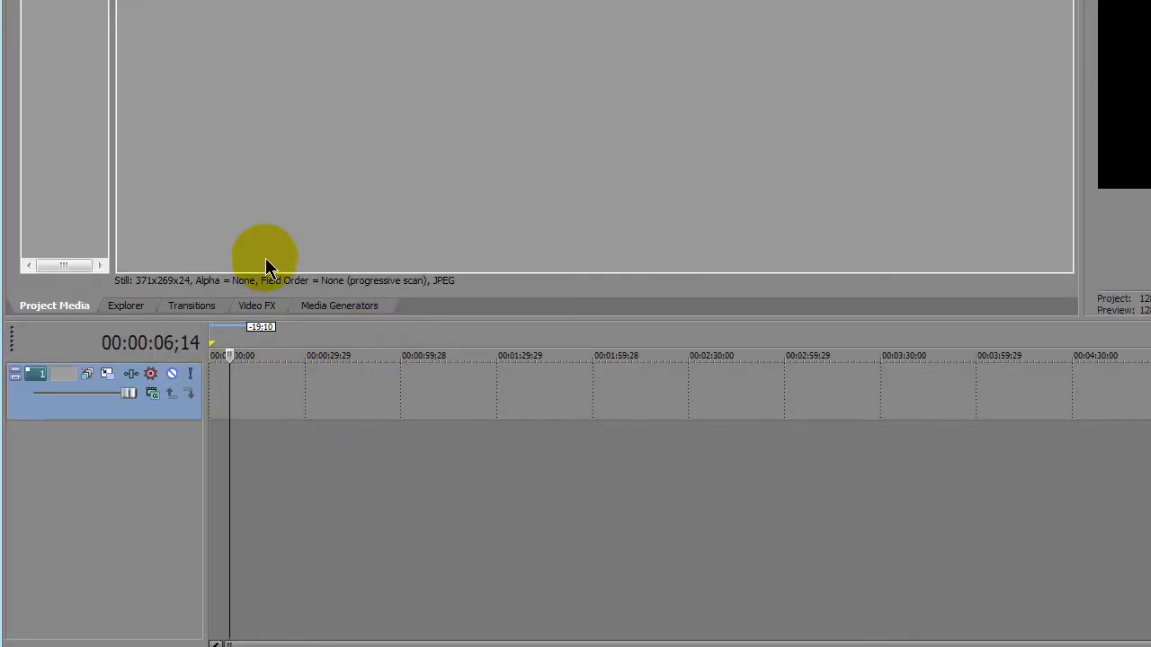
left_click_drag(176, 154, 261, 456)
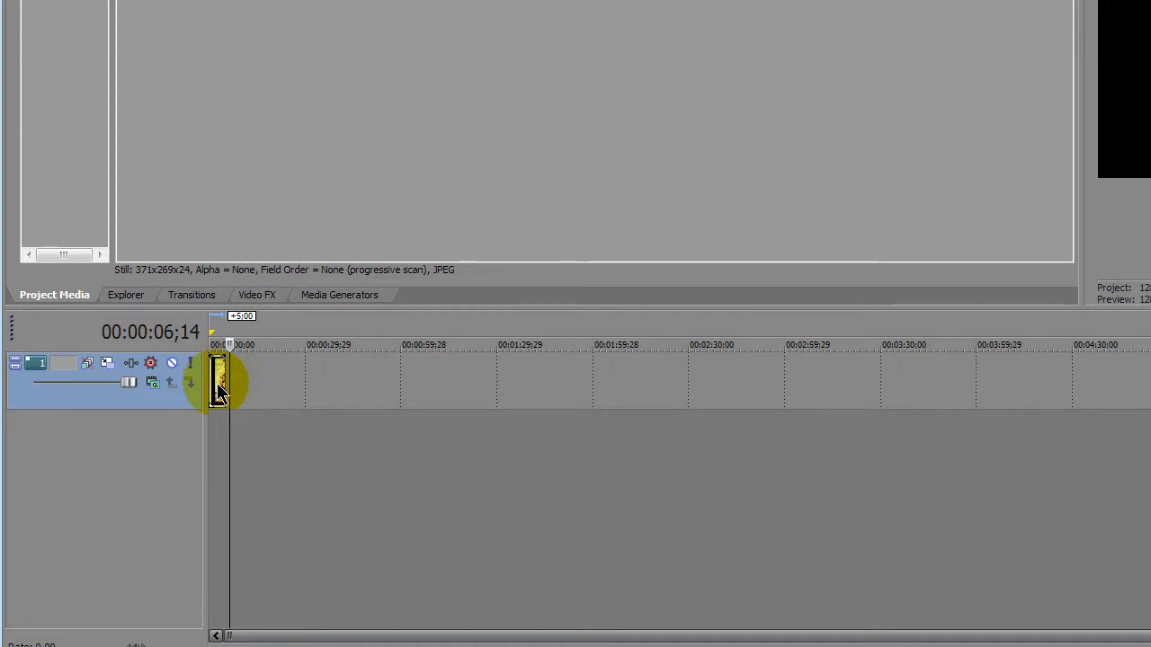
left_click_drag(219, 384, 272, 380)
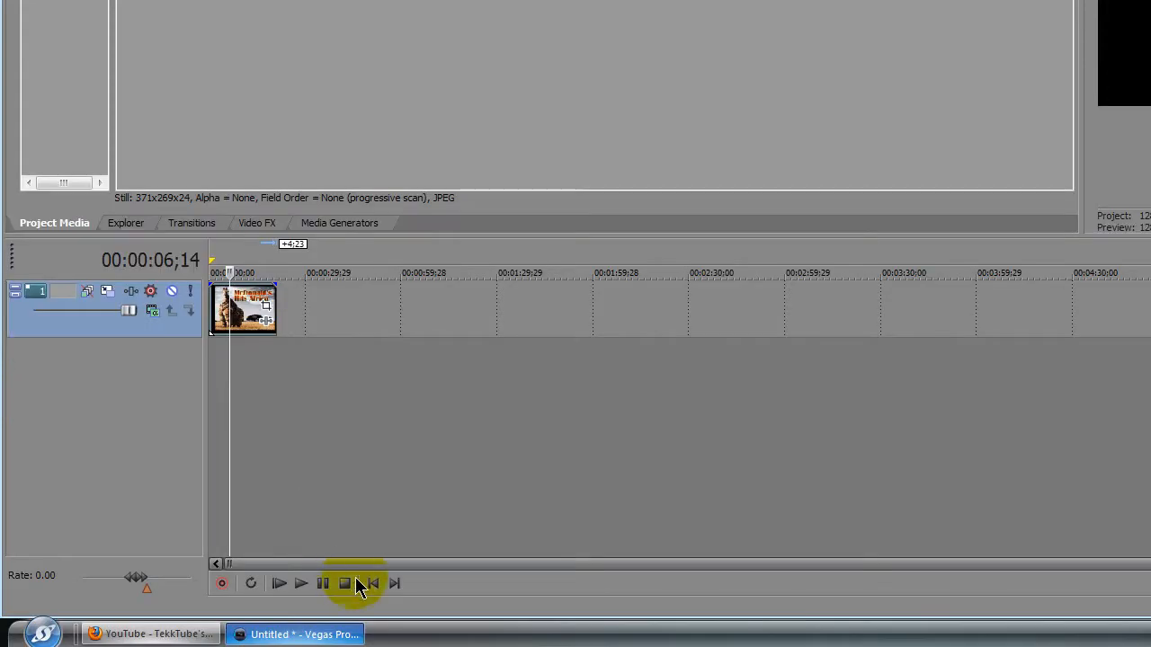
Return the playhead to 00:00:00;00 and insert a new video track above the giraffe still
left_click(373, 583)
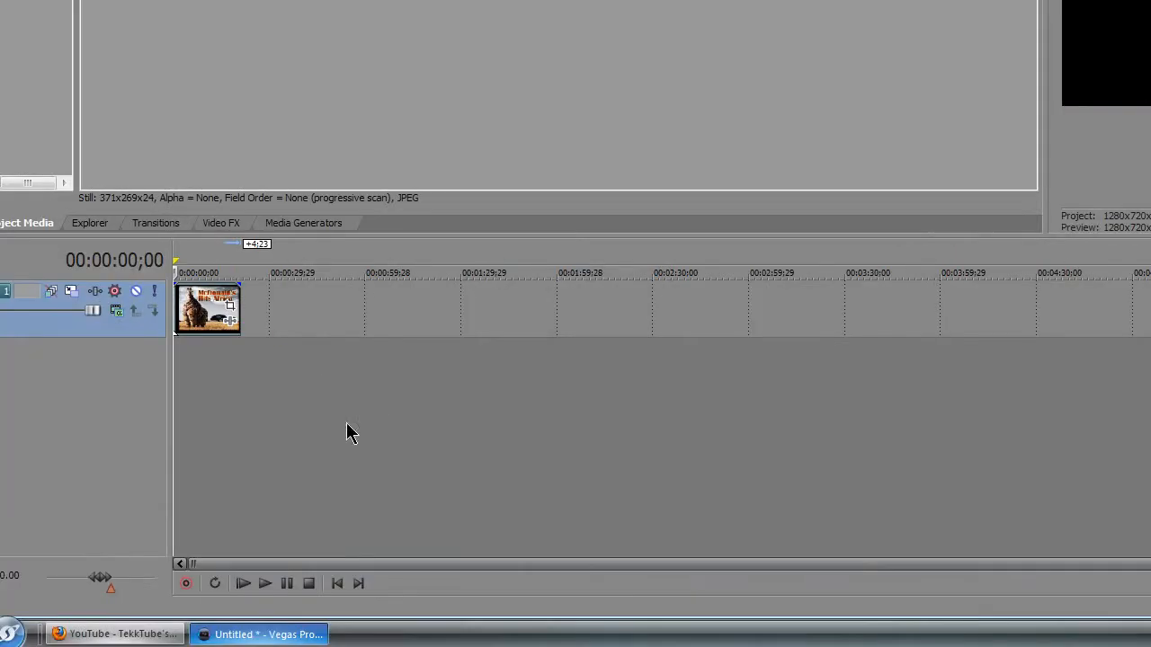
right_click(309, 437)
left_click(368, 478)
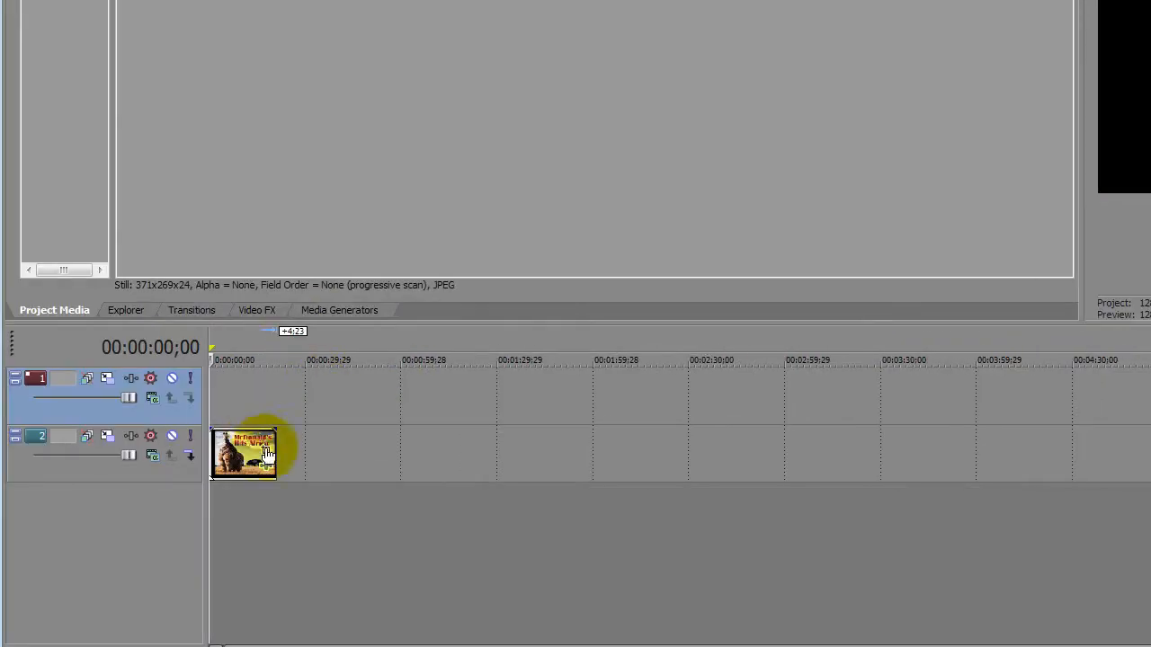
Enable the pan/crop mask on the giraffe still and draw a closed four-point path around the "McDonald's Hits Africa" title
left_click(267, 452)
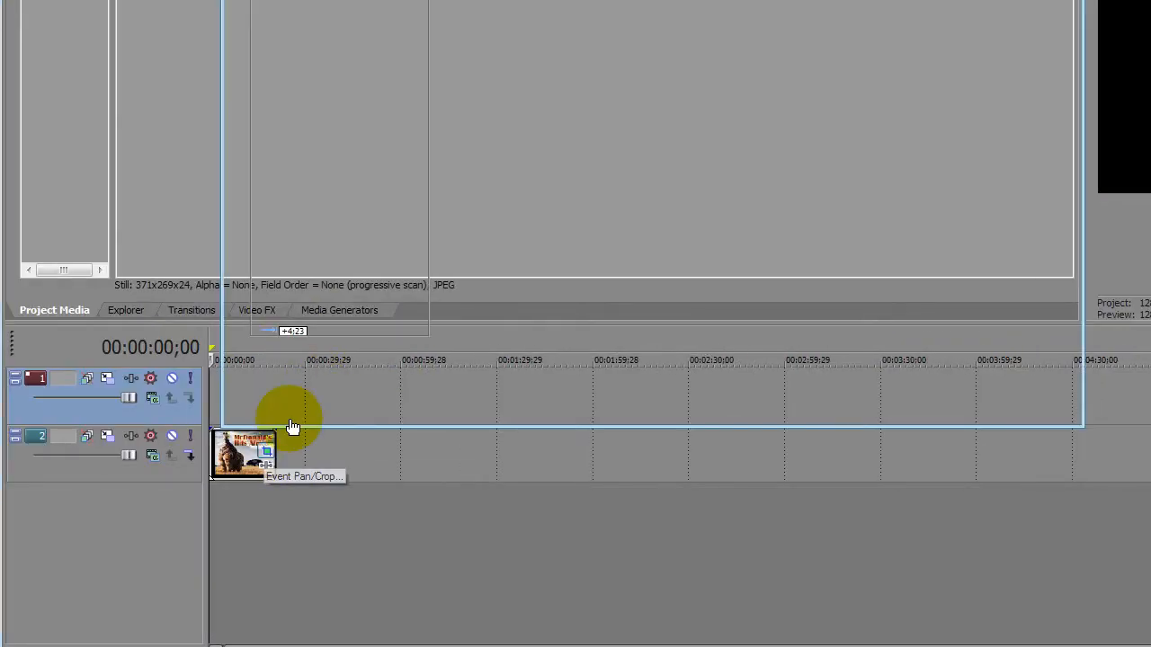
left_click(238, 375)
left_click(236, 202)
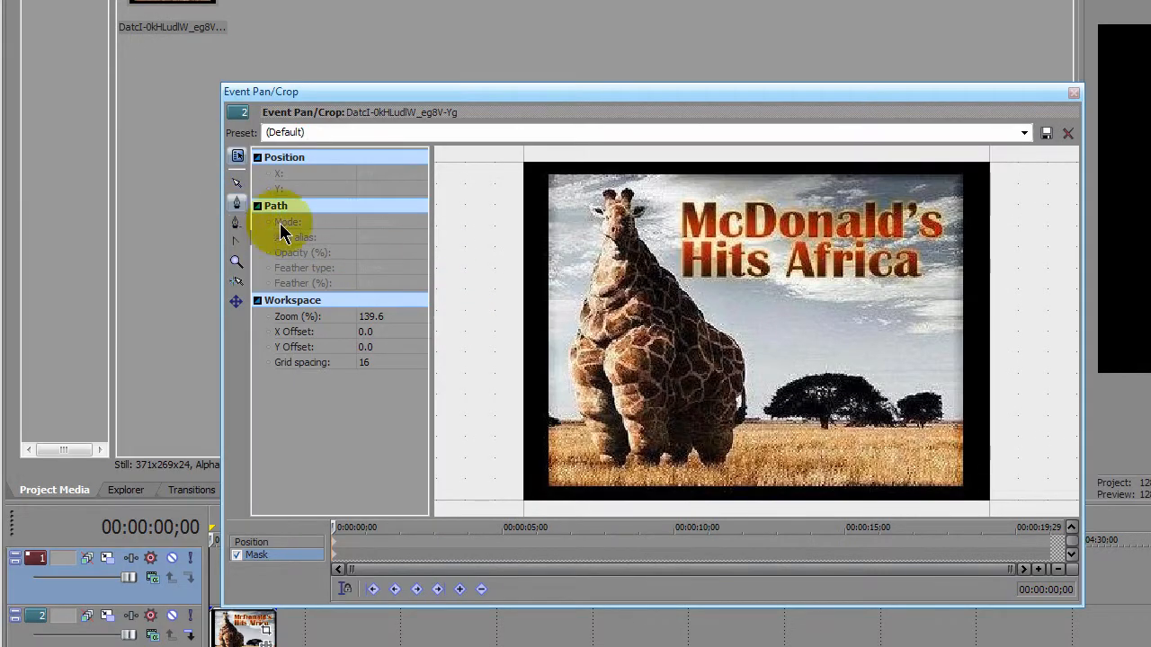
left_click(674, 196)
left_click(680, 277)
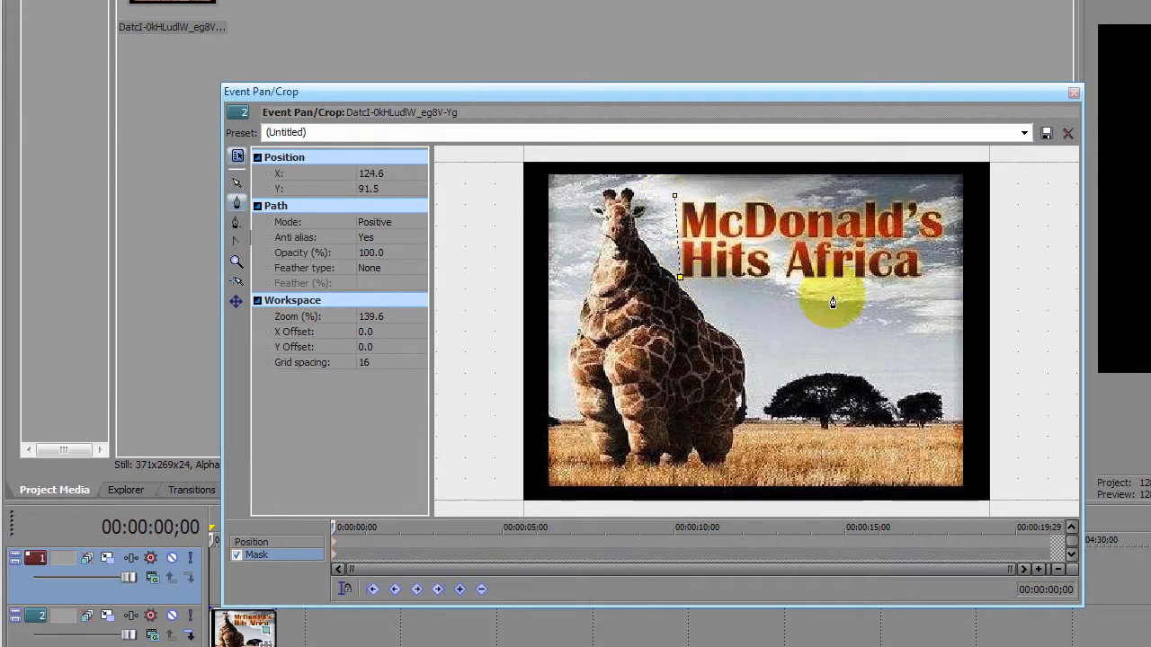
left_click(934, 289)
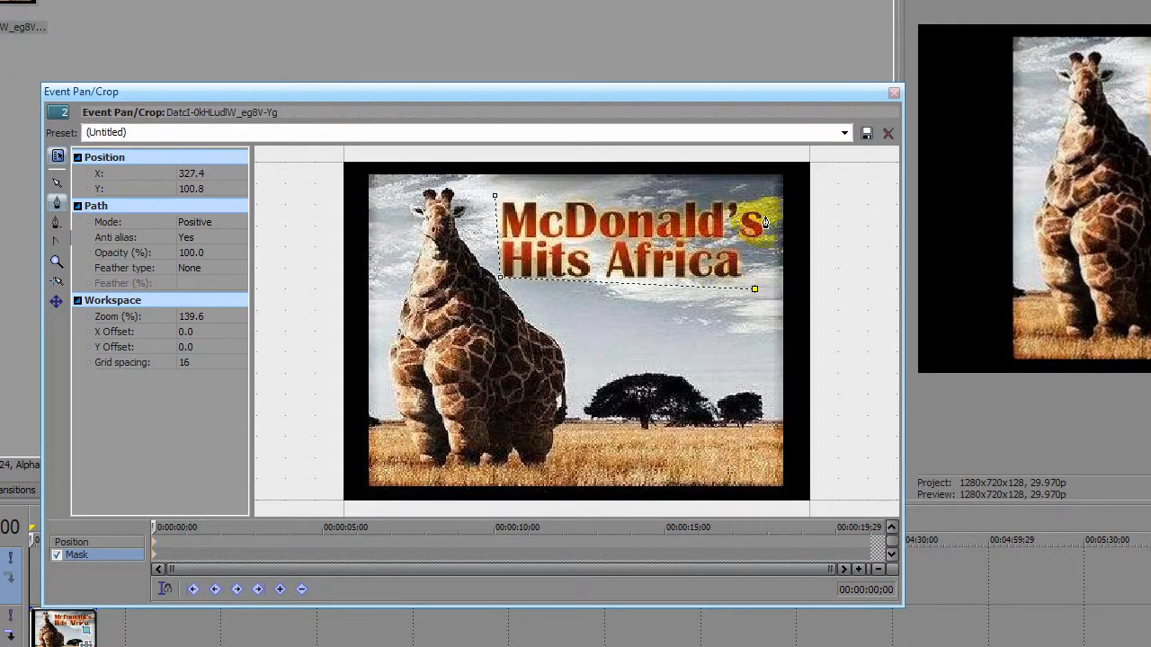
left_click(772, 195)
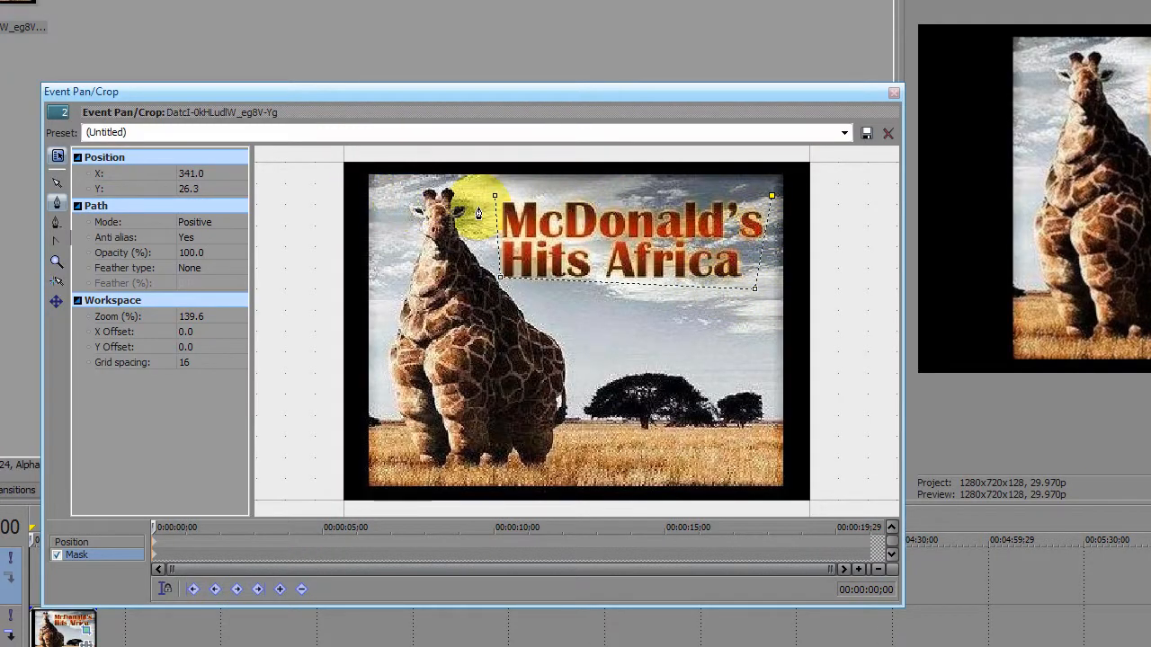
left_click(494, 195)
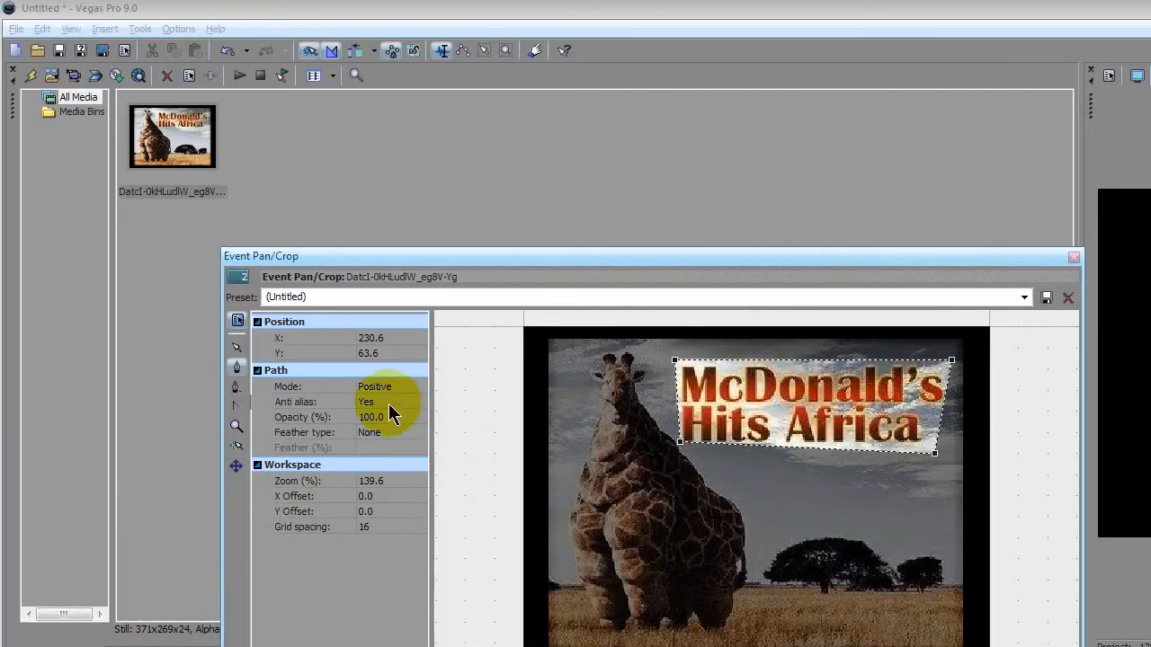
Set the title mask's path mode to Negative to cut the title out of the image, and close the pan/crop editor
left_click(397, 389)
left_click(397, 411)
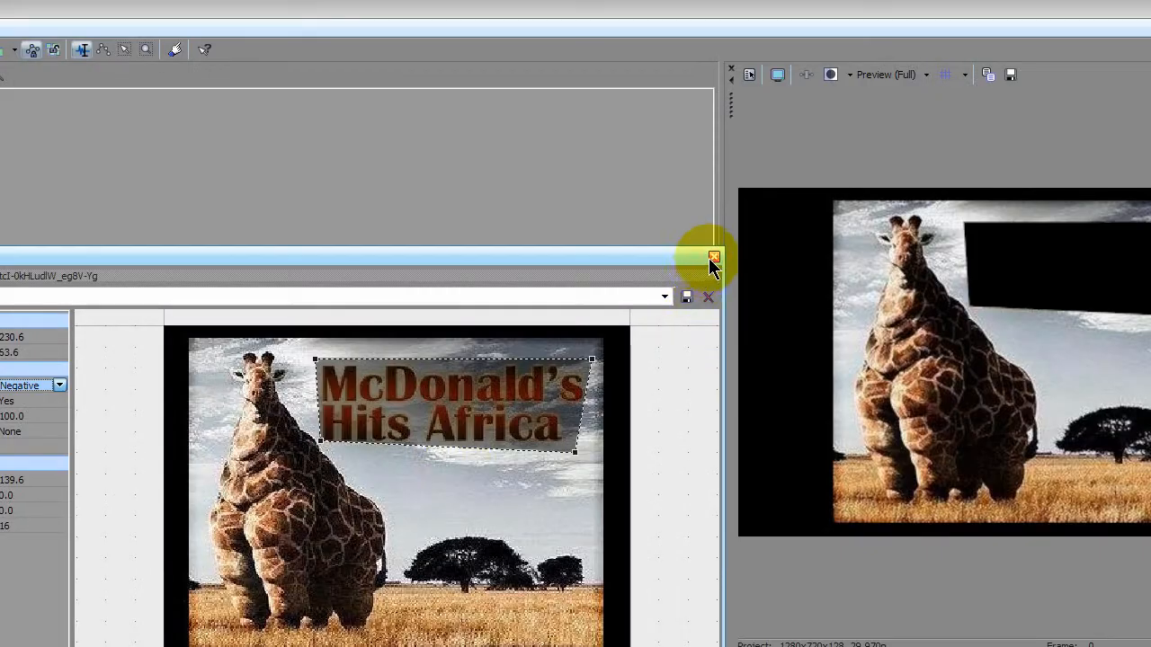
left_click(711, 260)
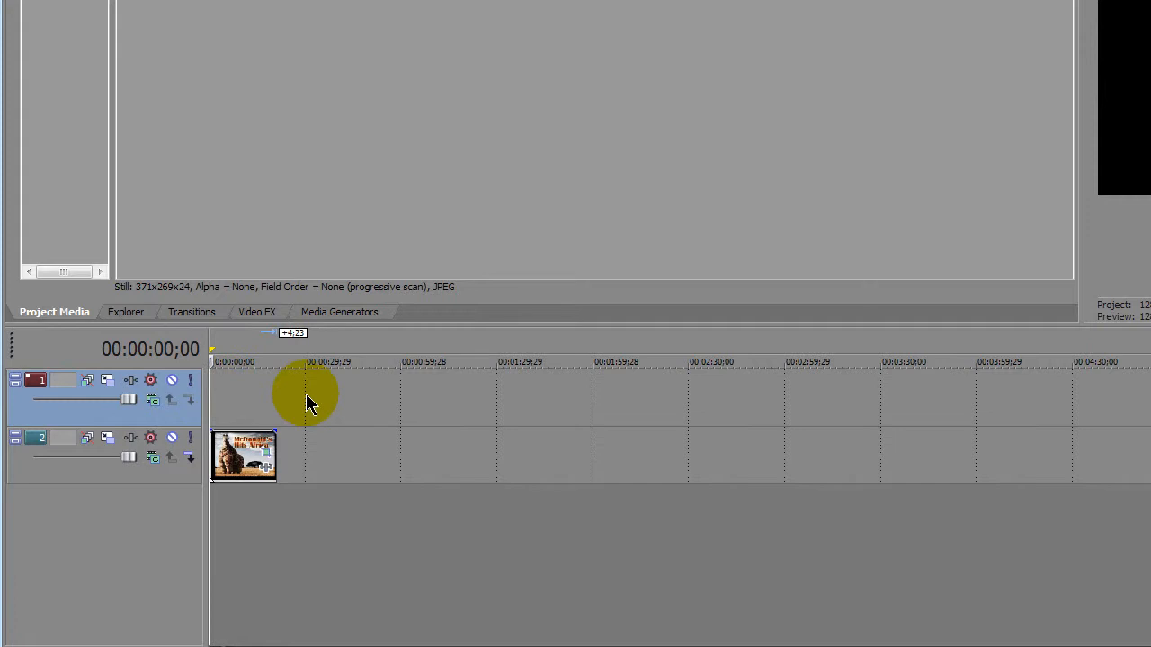
Insert text media on the empty track 1, with the text "Mcdonald's Hits" on one line and "Africa" on the next
right_click(334, 395)
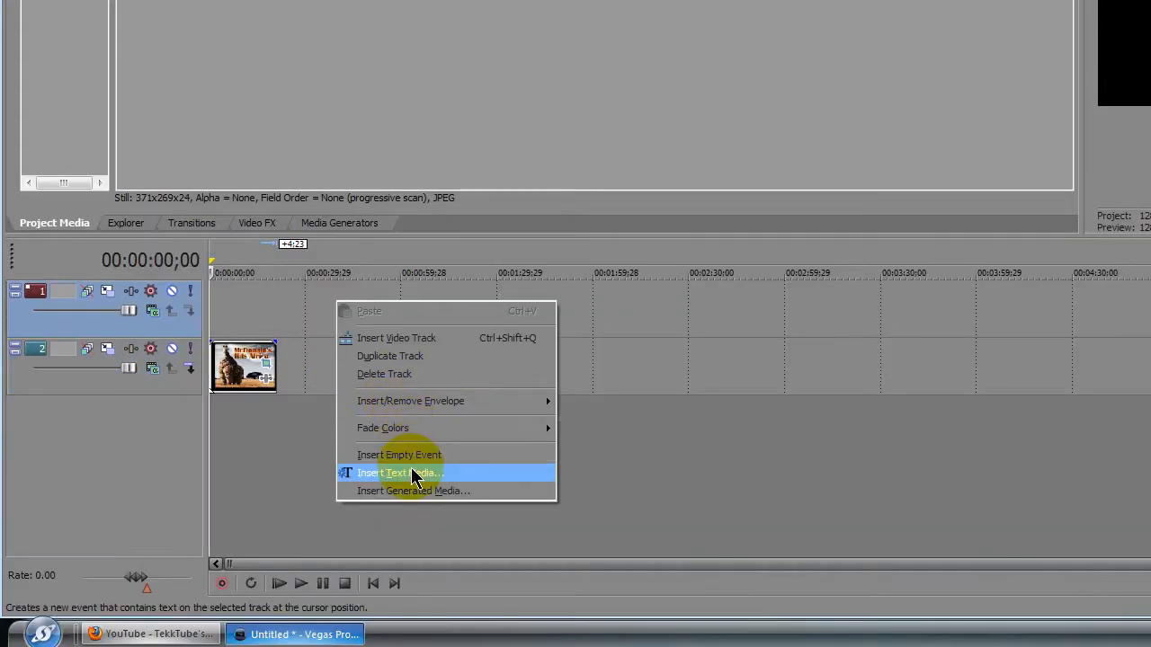
left_click(406, 474)
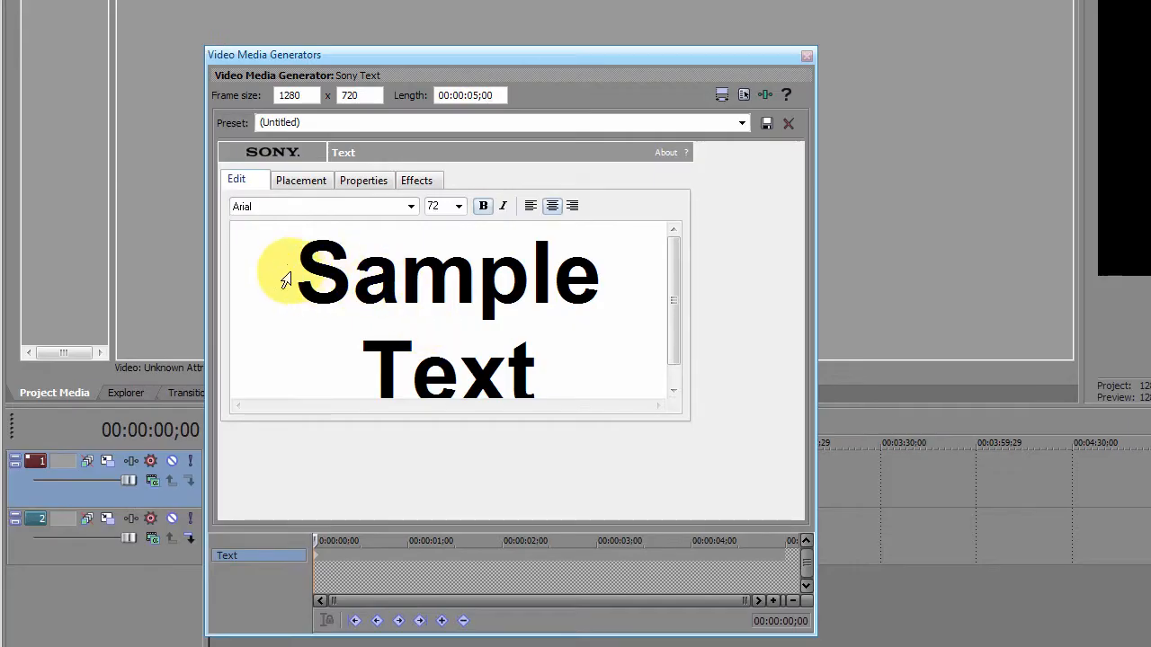
left_click_drag(311, 267, 540, 371)
type("M")
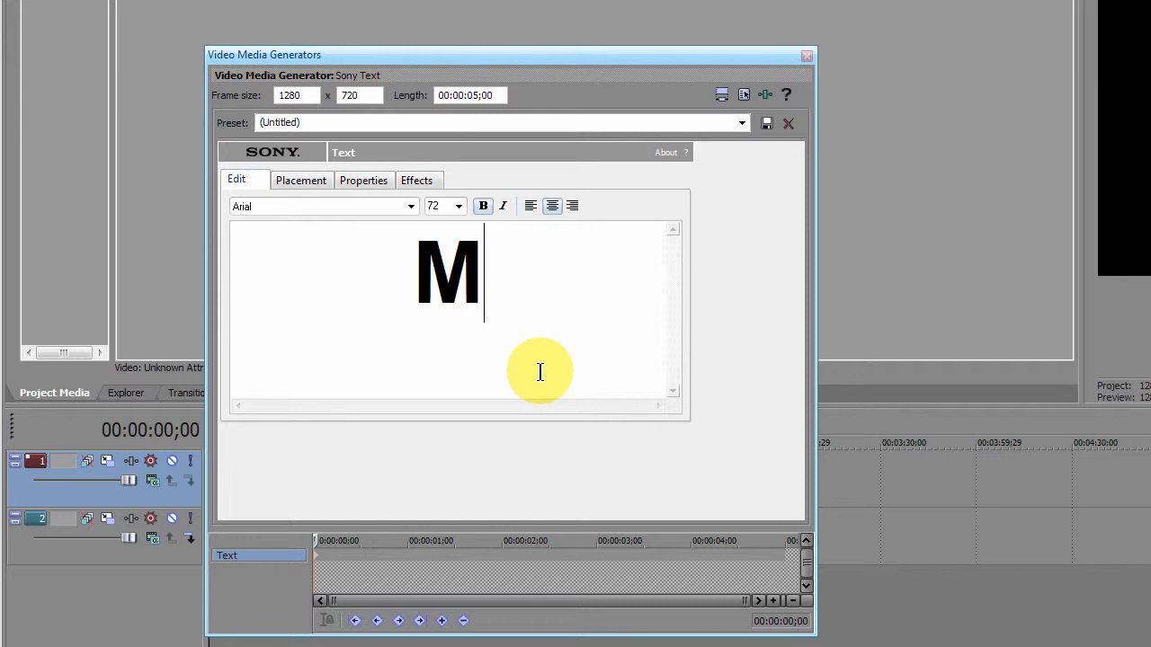
type("cdonald")
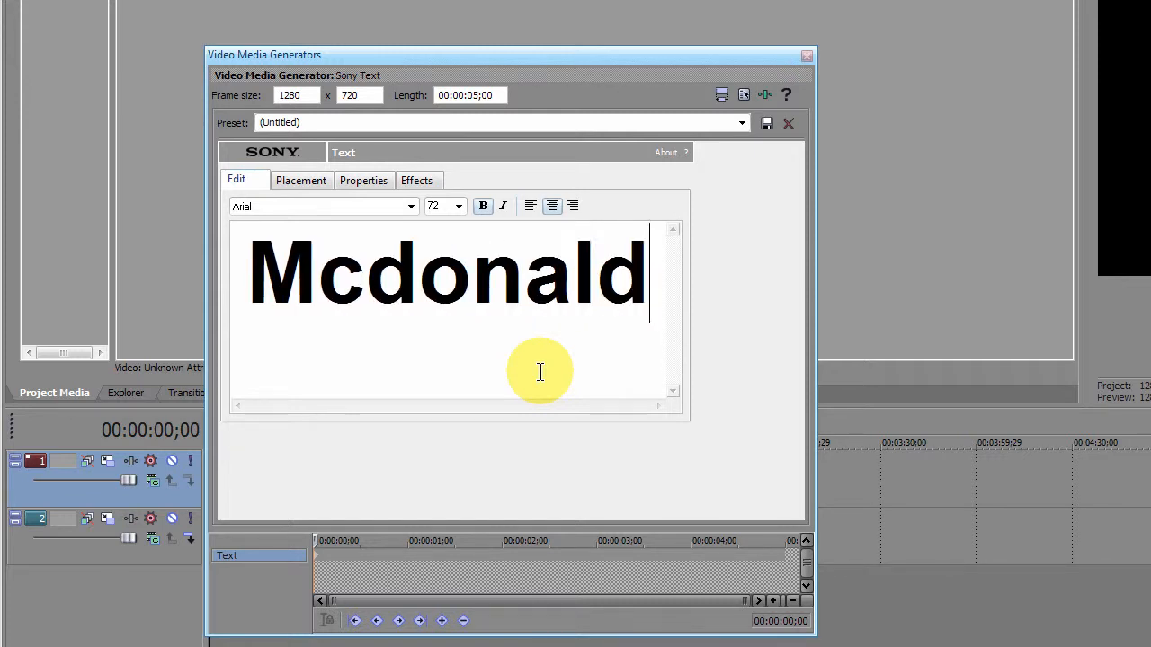
type("'s Hits")
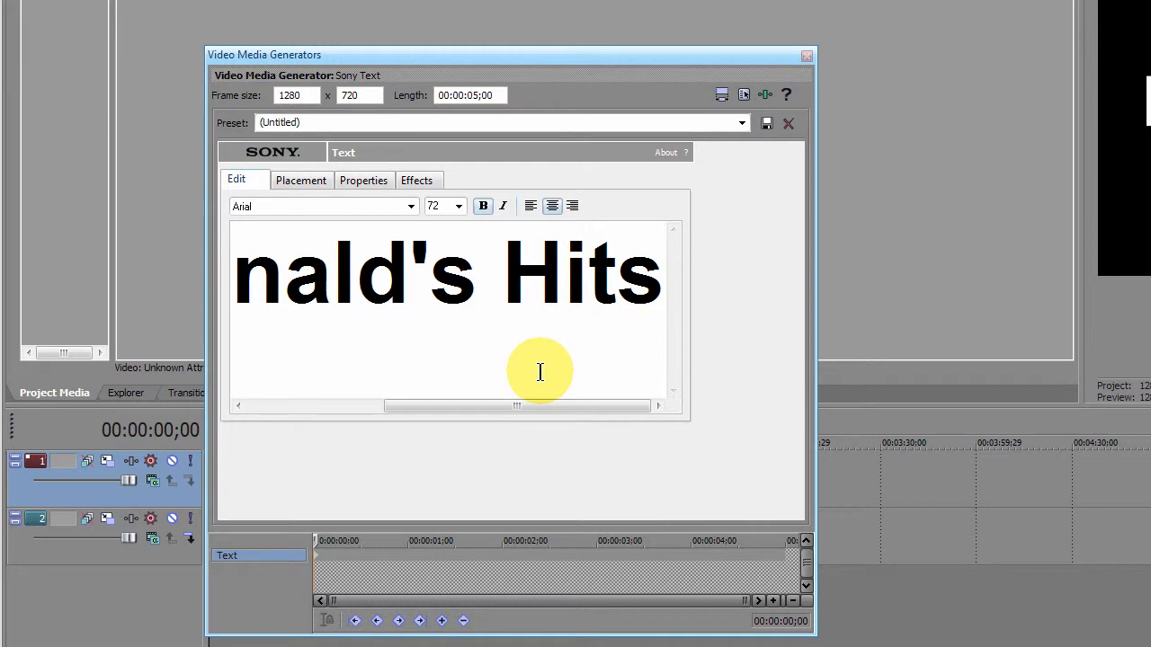
key("Return")
type("Africa")
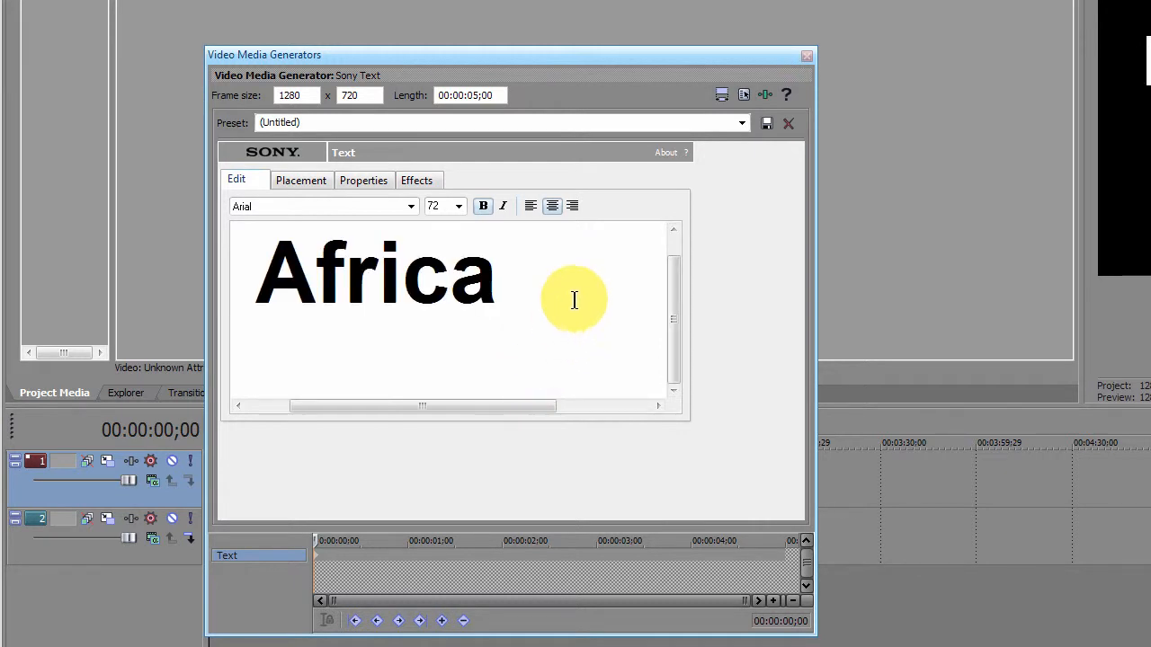
Set the font size of the whole two-line title to 36
left_click_drag(573, 301, 112, 122)
left_click(459, 369)
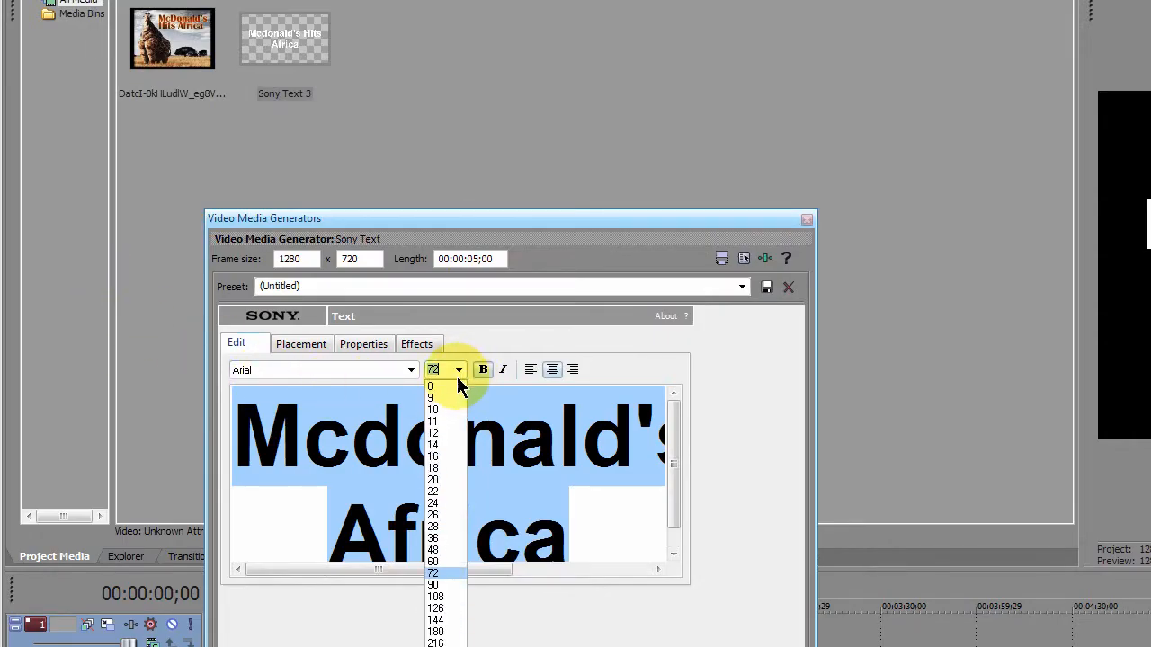
left_click(444, 358)
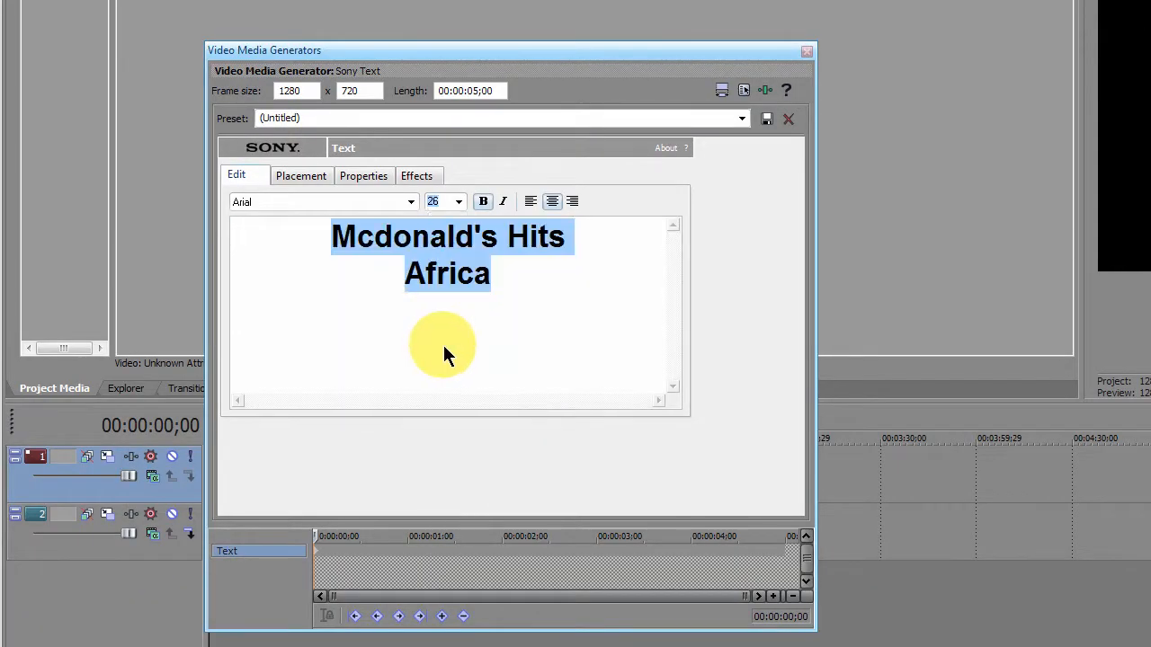
left_click(458, 201)
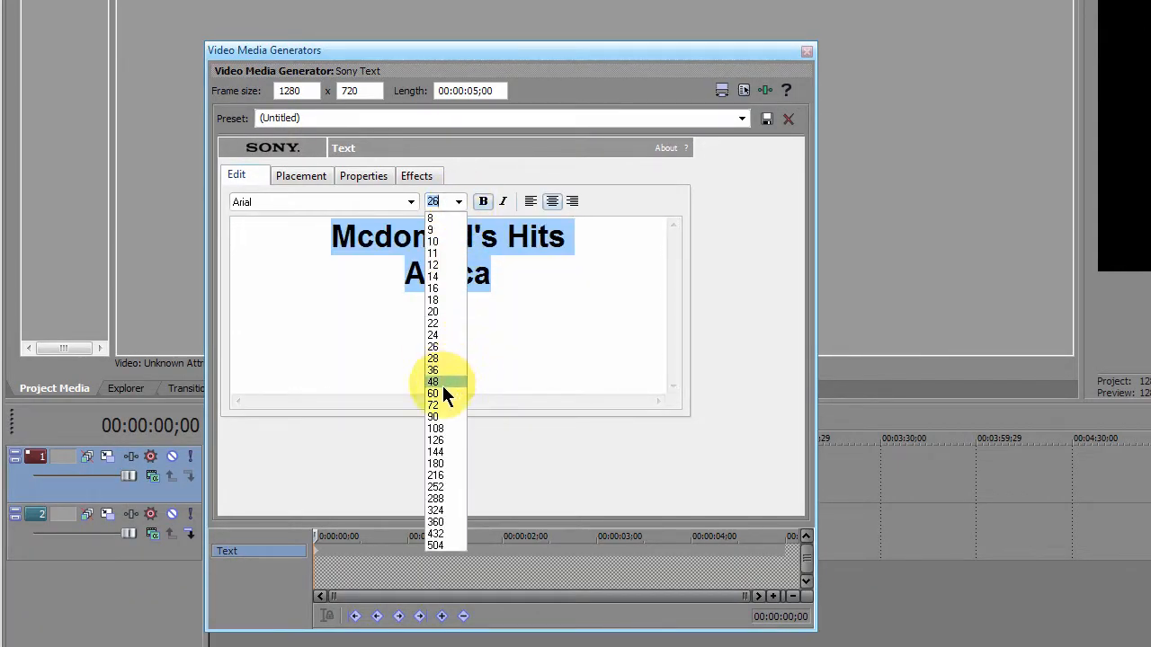
left_click(443, 382)
left_click(458, 201)
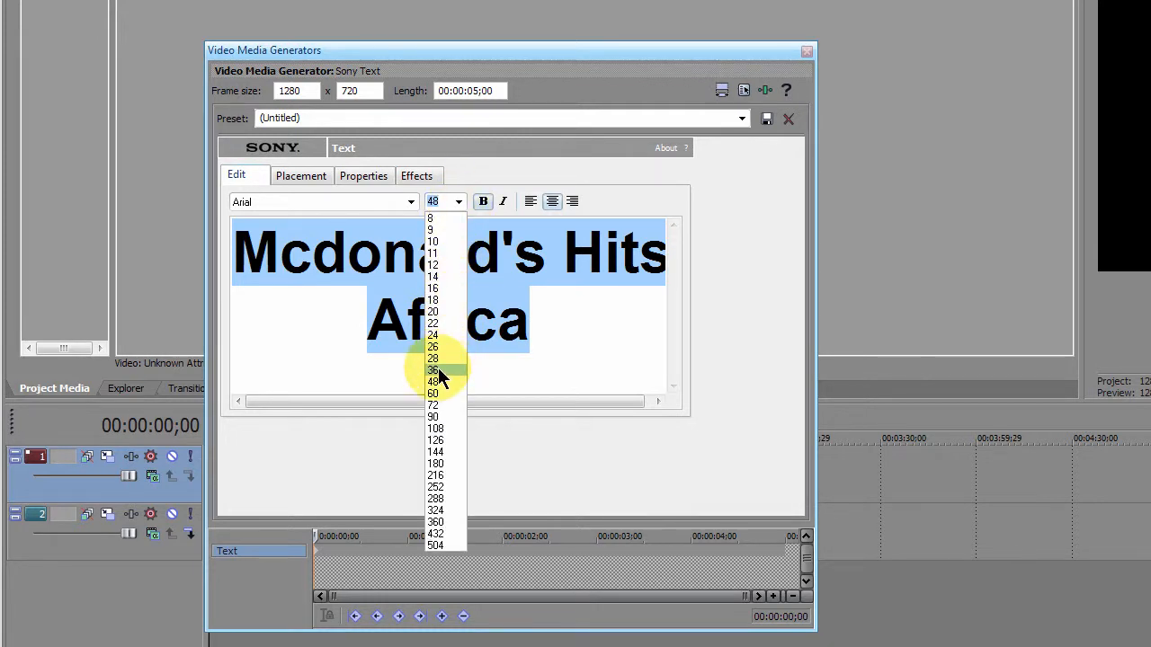
left_click(438, 370)
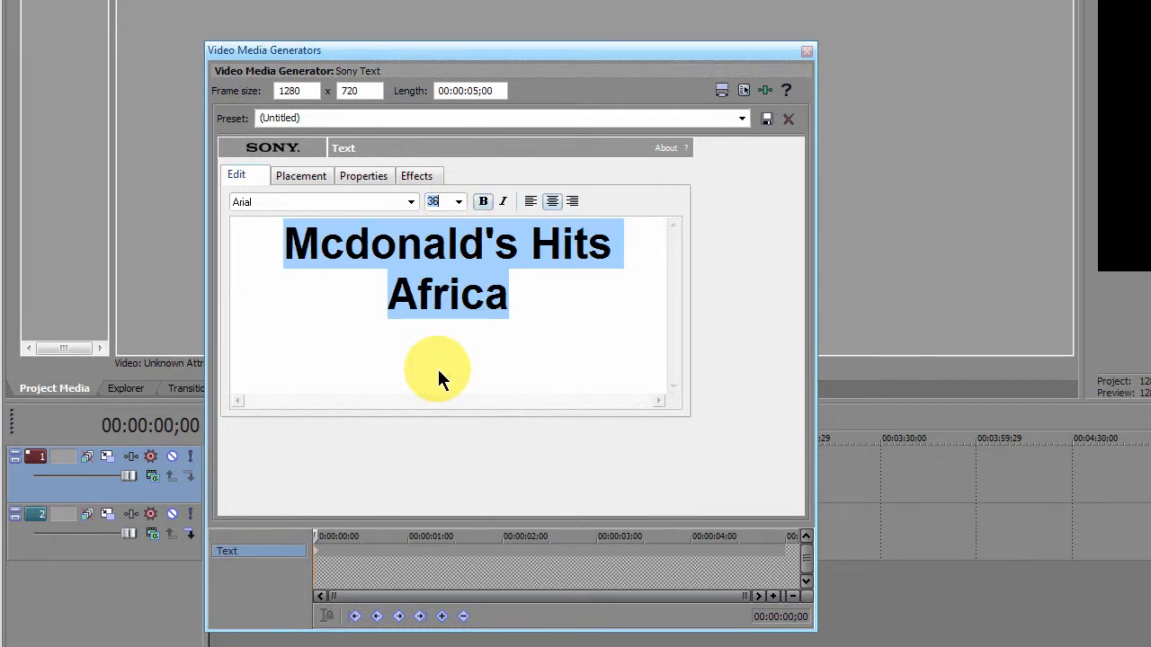
Change the title's font to BIRTH OF A HERO and try the bold and italic styles on it
left_click(309, 203)
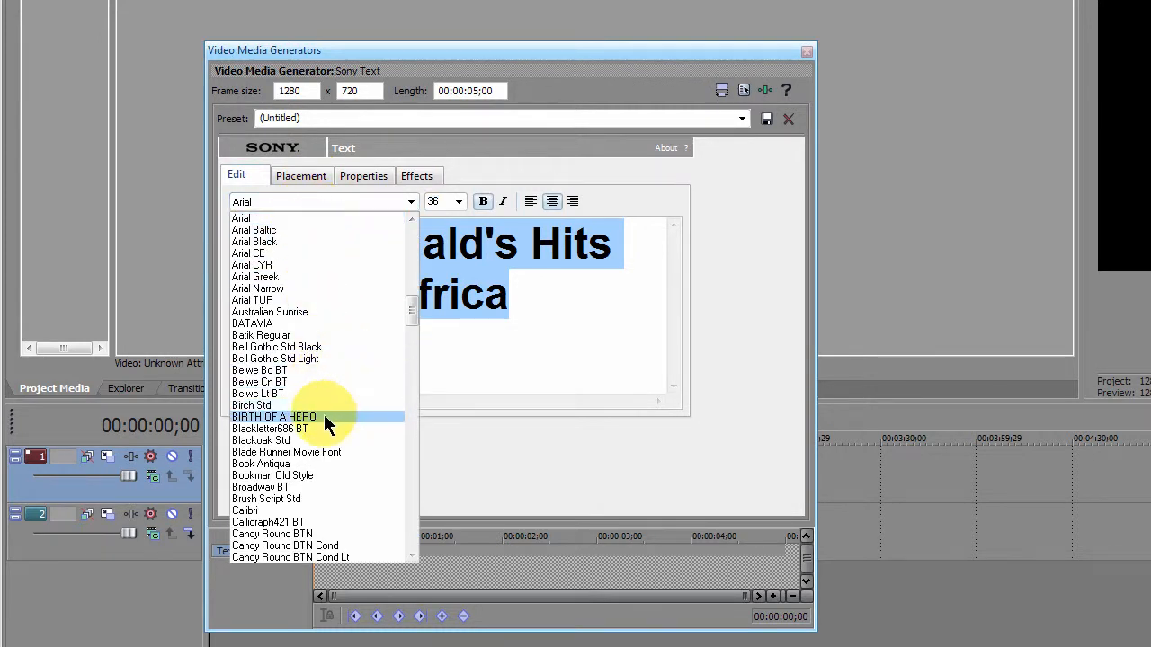
left_click(324, 417)
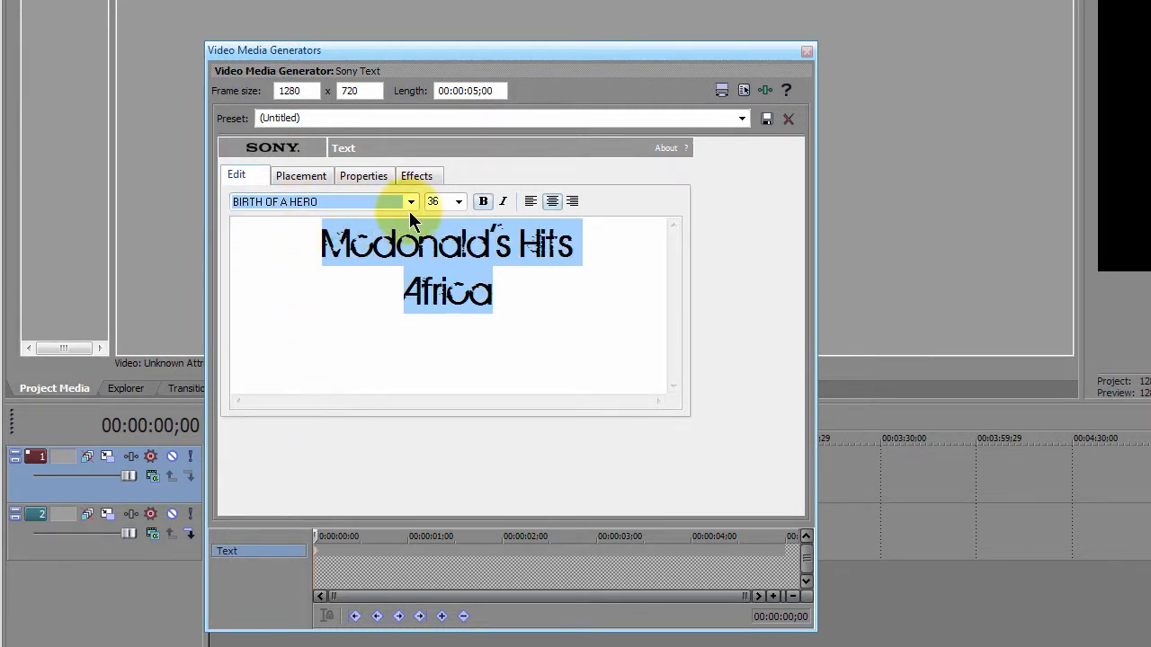
left_click(482, 201)
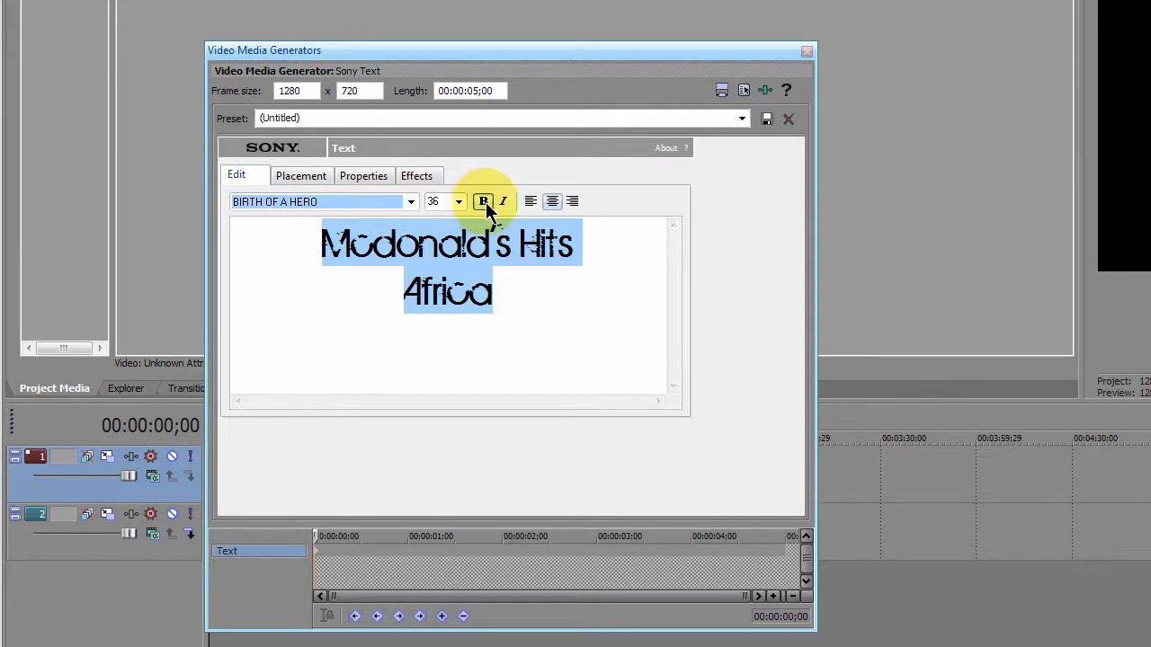
left_click(505, 203)
left_click(506, 205)
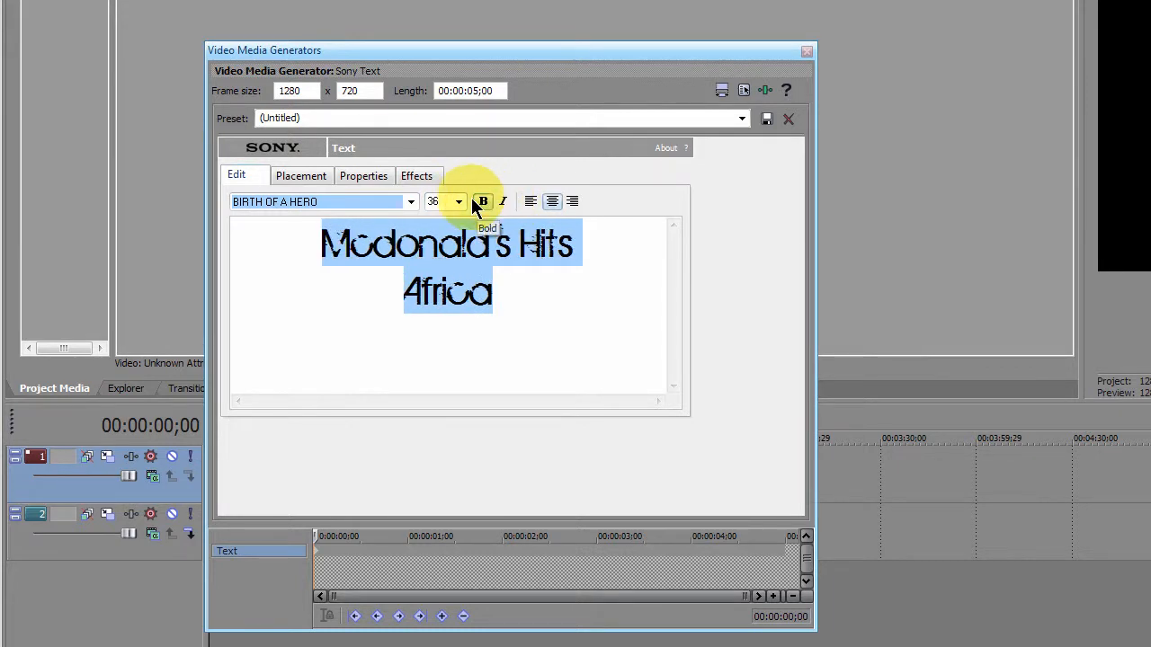
Move the title to the upper part of the frame, slightly right of centre, at about X 0.169, Y -0.528
left_click(326, 176)
left_click_drag(354, 324, 374, 298)
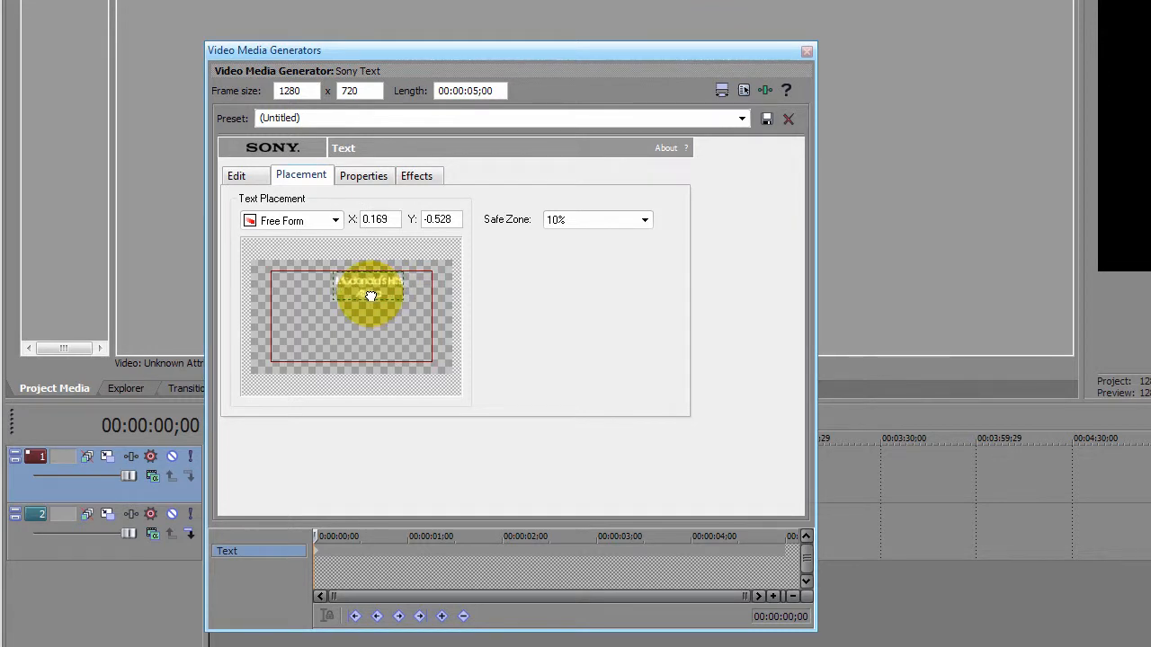
Set the text color to red (255, 0, 38) and the background color to purple (86, 0, 134)
left_click(360, 177)
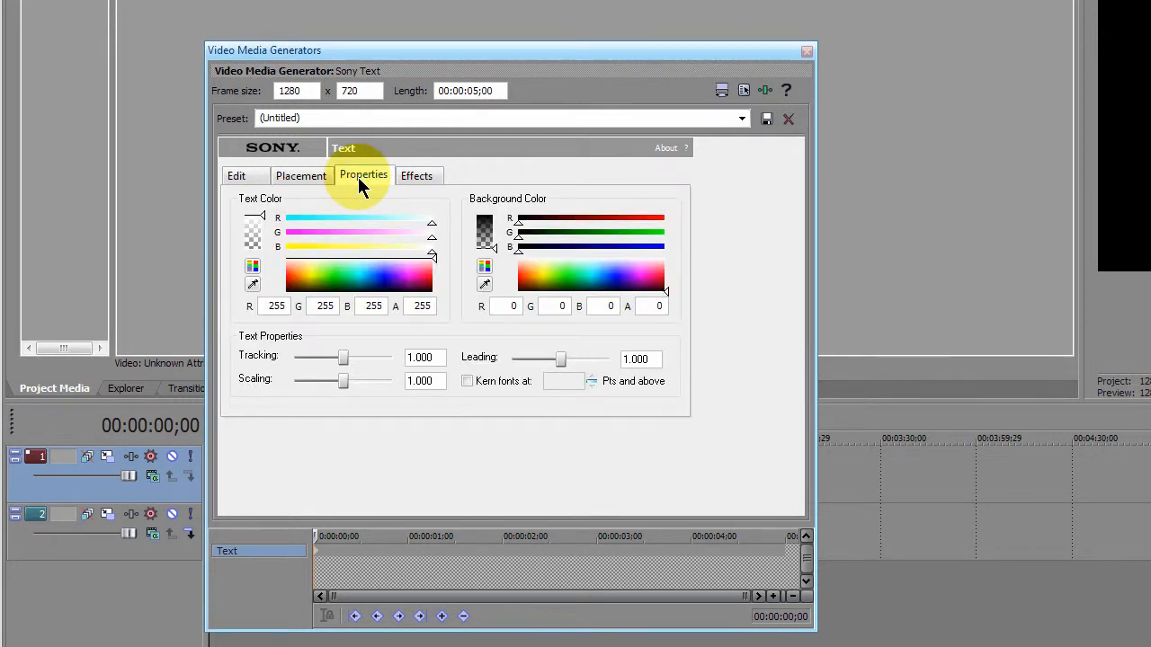
left_click_drag(340, 277, 430, 282)
left_click_drag(655, 282, 631, 282)
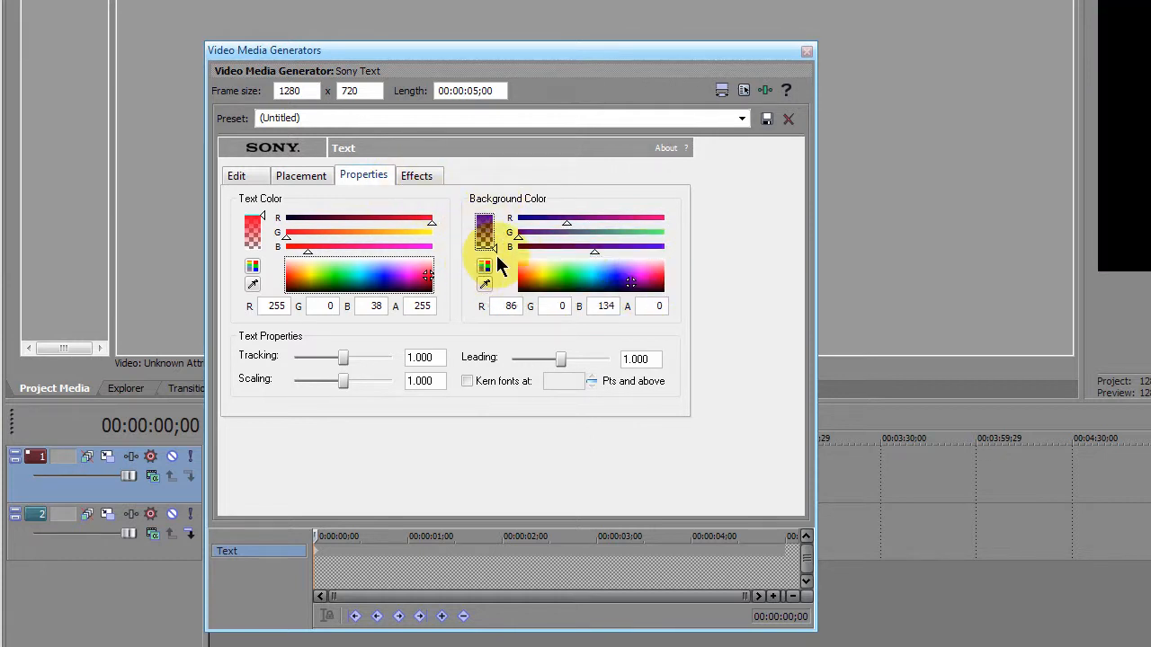
Give the title a yellow outline and a black shadow with the shadow feather at 0.000
left_click(414, 178)
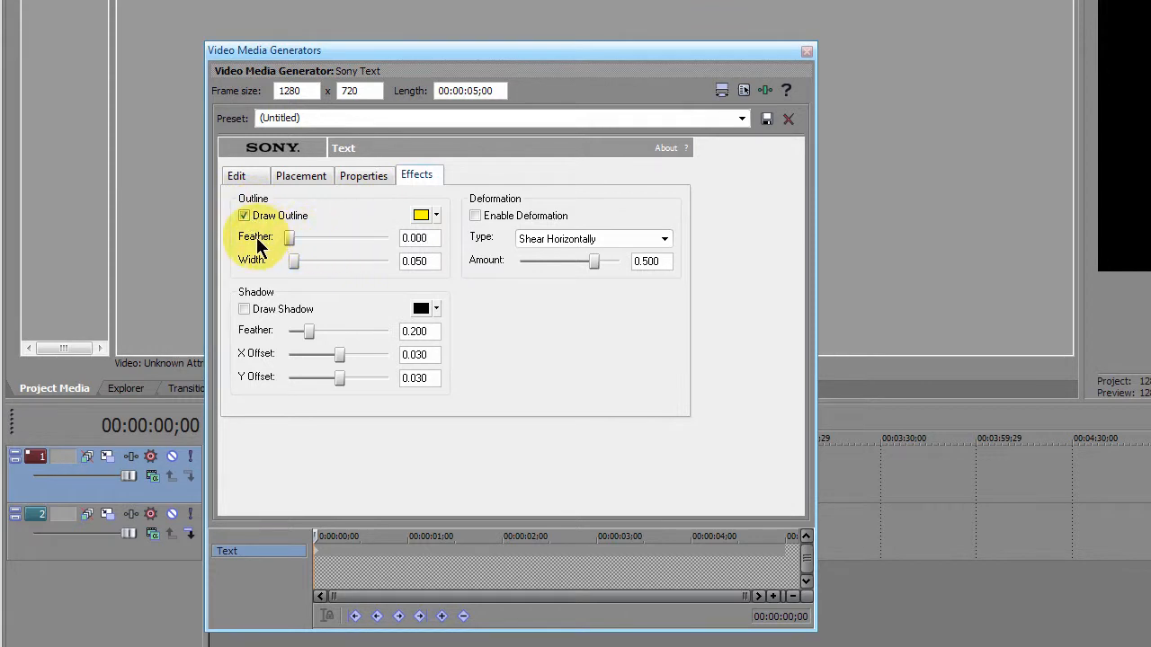
left_click(244, 310)
left_click_drag(301, 331, 276, 331)
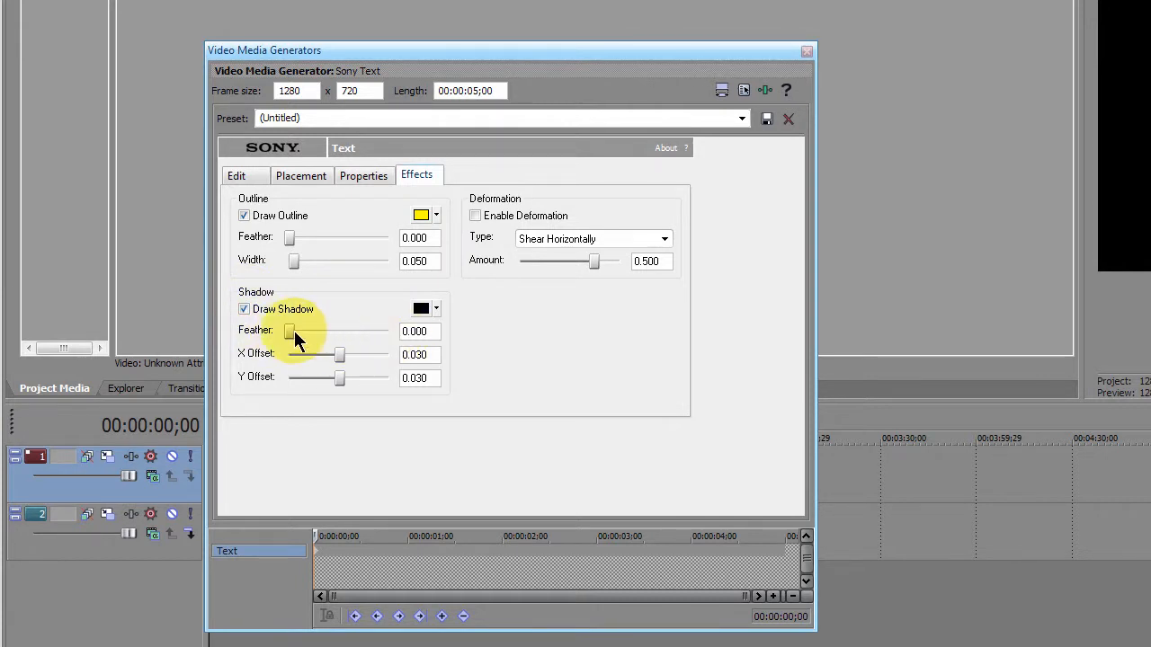
left_click_drag(381, 331, 260, 329)
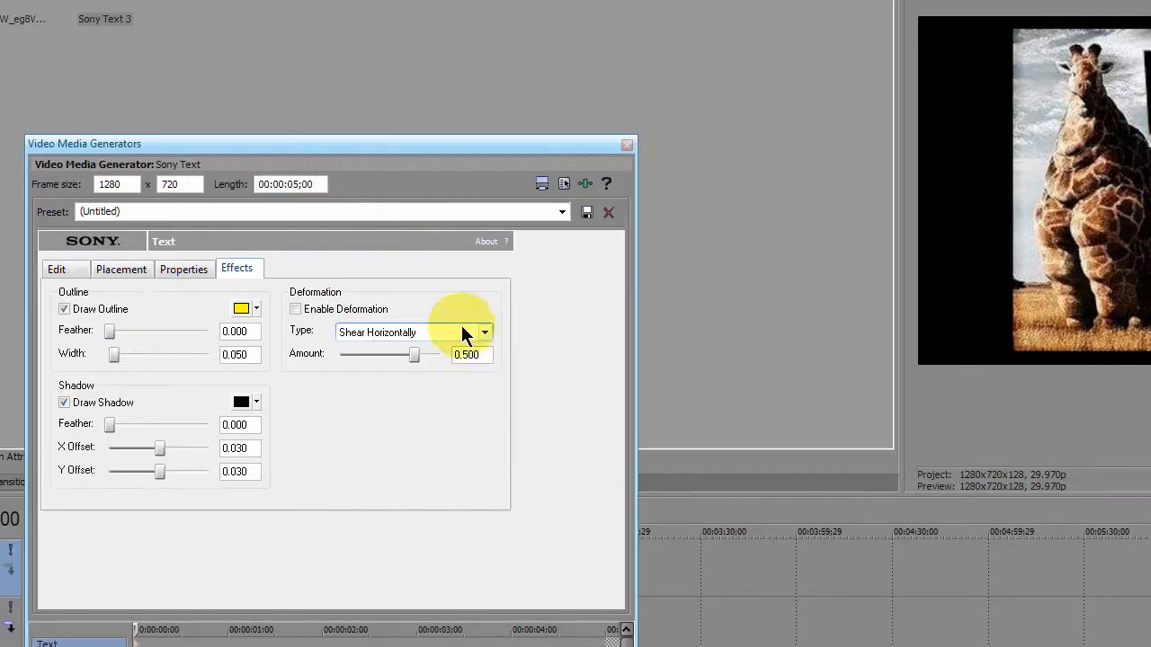
Enable the Shear Horizontally deformation on the title and set its amount to about -0.037
left_click(296, 309)
mouse_move(407, 358)
left_mouse_down()
mouse_move(322, 353)
mouse_move(403, 349)
mouse_move(393, 345)
left_mouse_up()
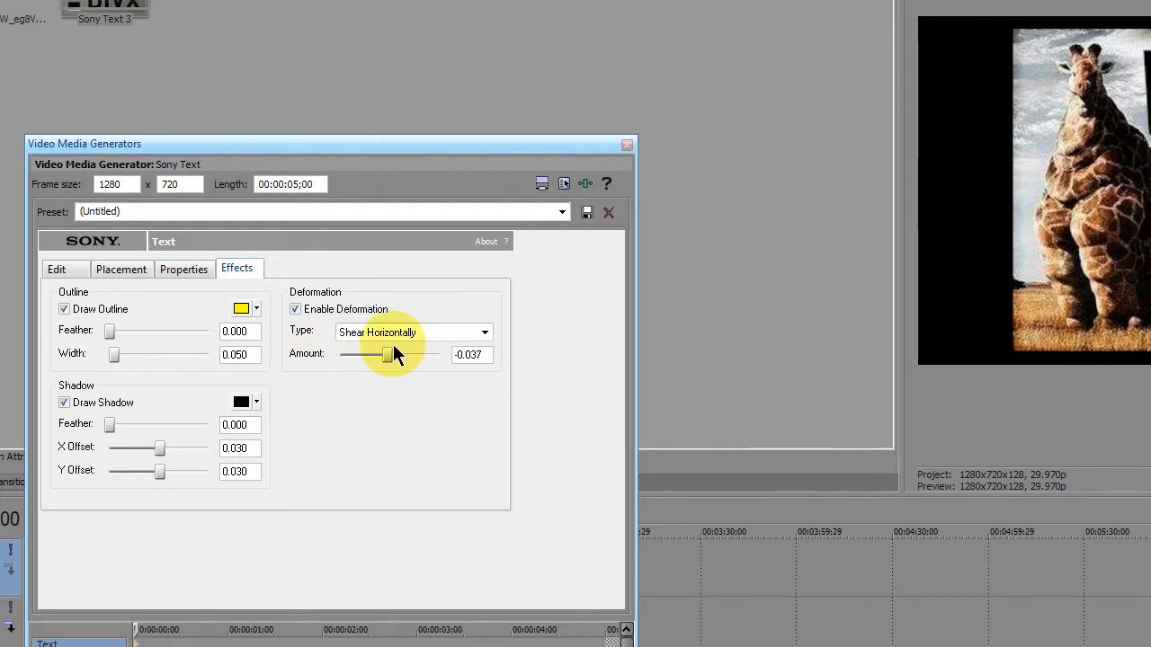
Set the title's Shear Horizontally deformation amount to 0 and close the media generator
left_click_drag(483, 355, 393, 352)
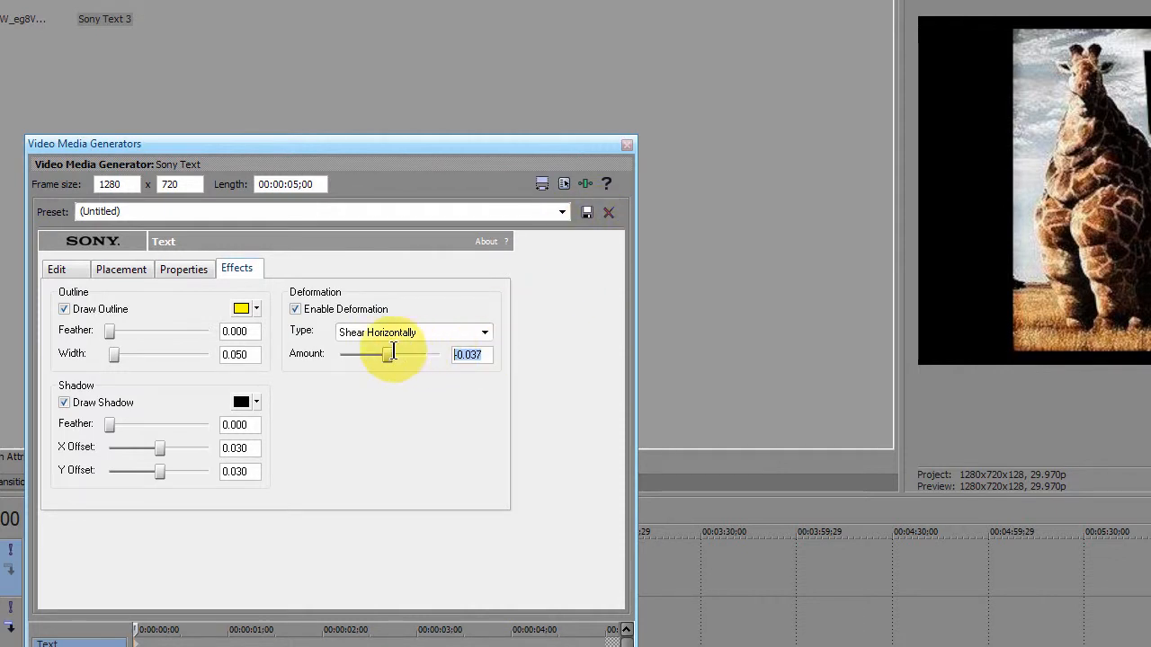
type("0")
key("Return")
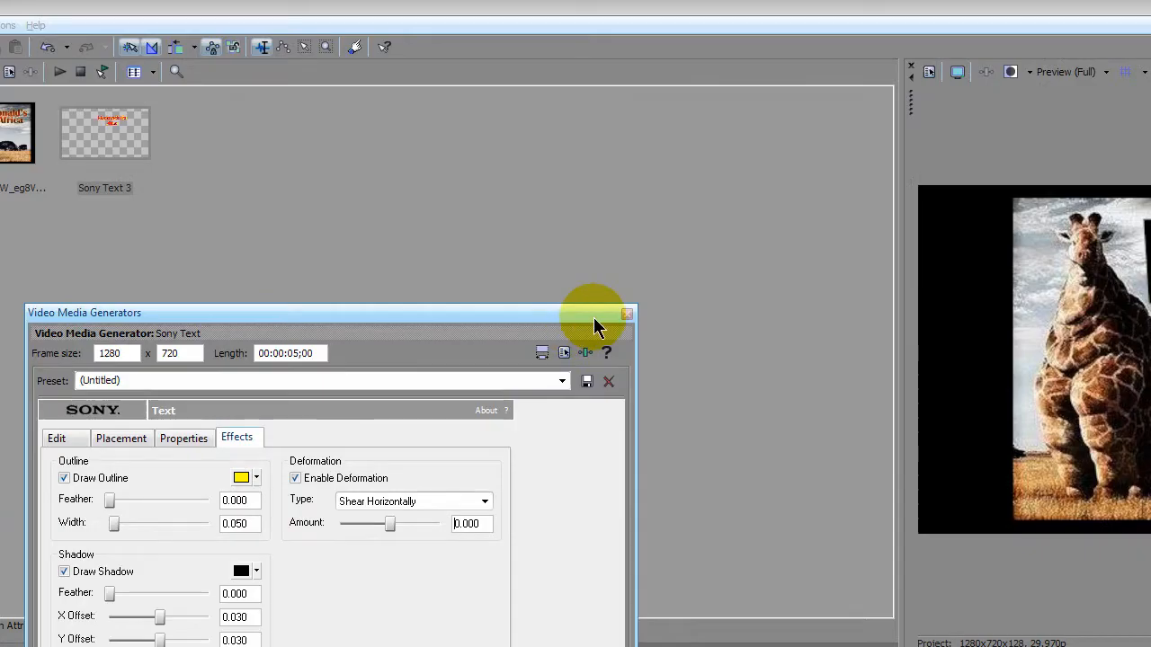
left_click(626, 313)
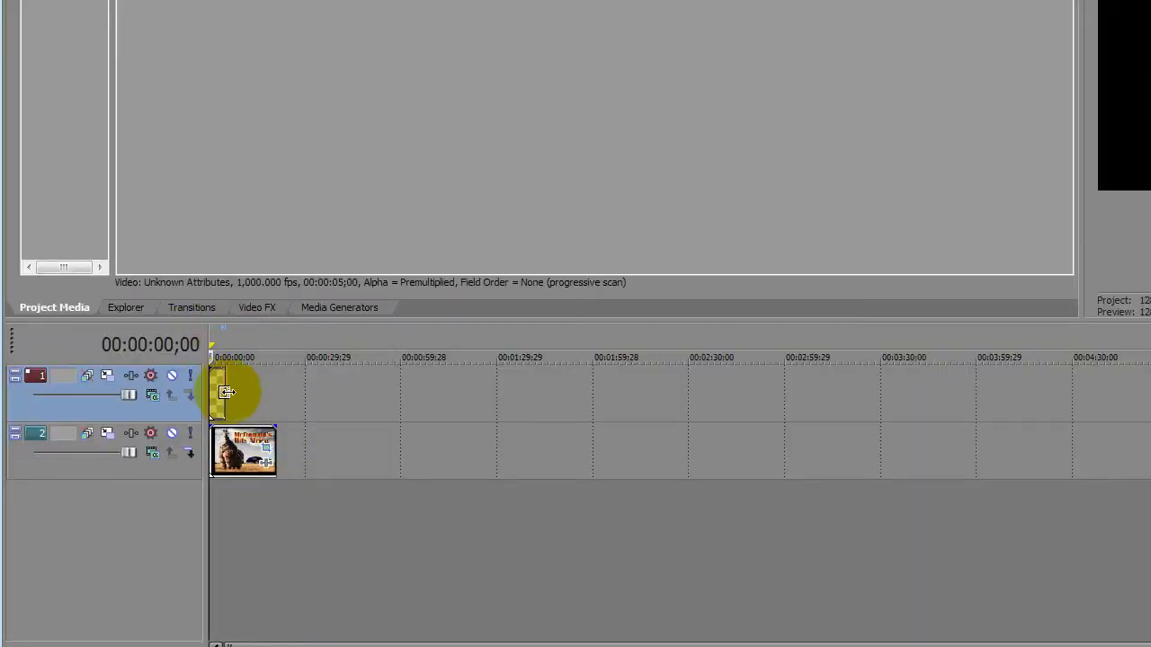
Extend the title event and trim the picture event by one second so both end together, then return the playhead to the start
left_click_drag(226, 392, 270, 393)
left_click_drag(278, 435, 272, 437)
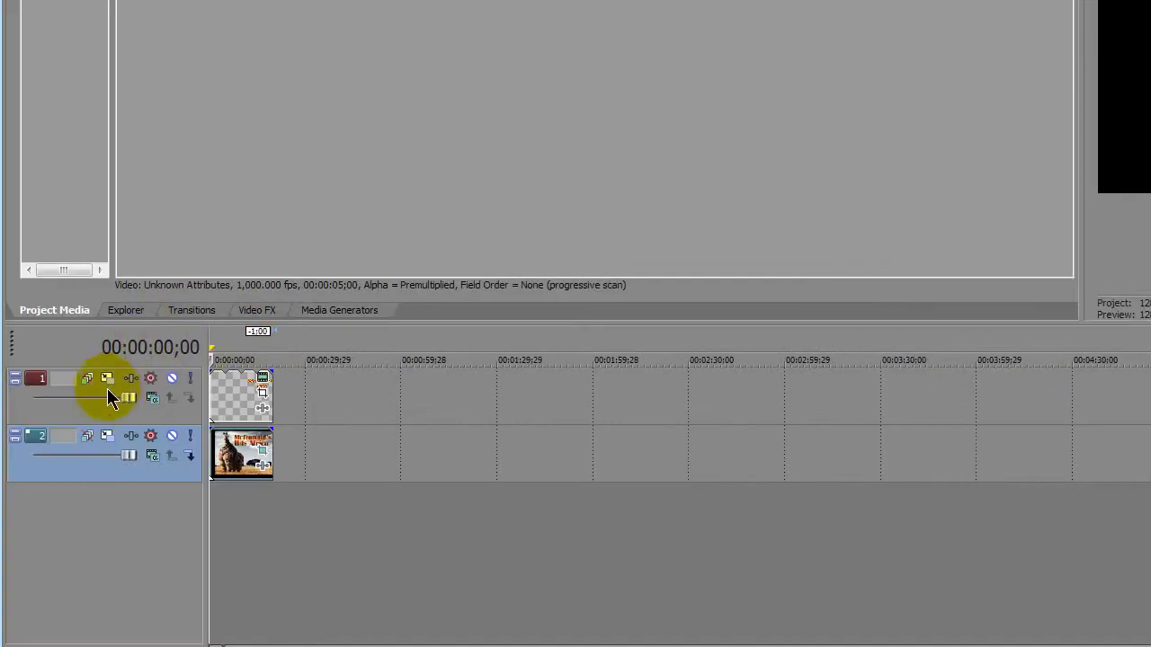
left_click_drag(211, 360, 187, 360)
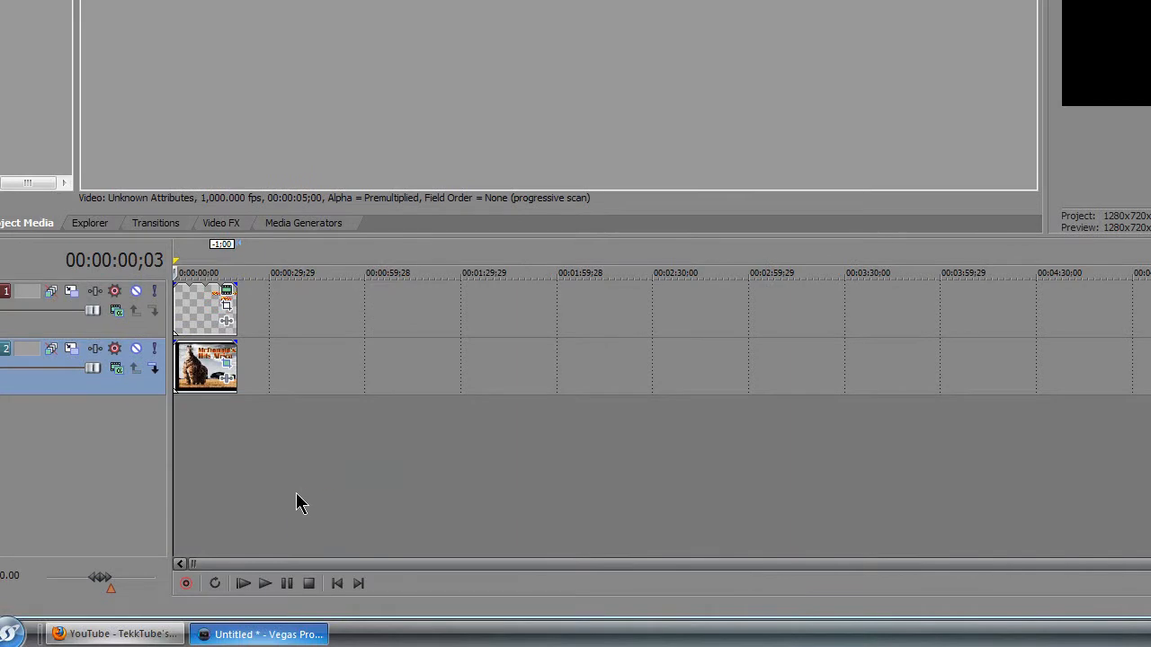
Insert a new video track above the others and move the title event up onto it, leaving the middle track empty
right_click(296, 493)
left_click(365, 521)
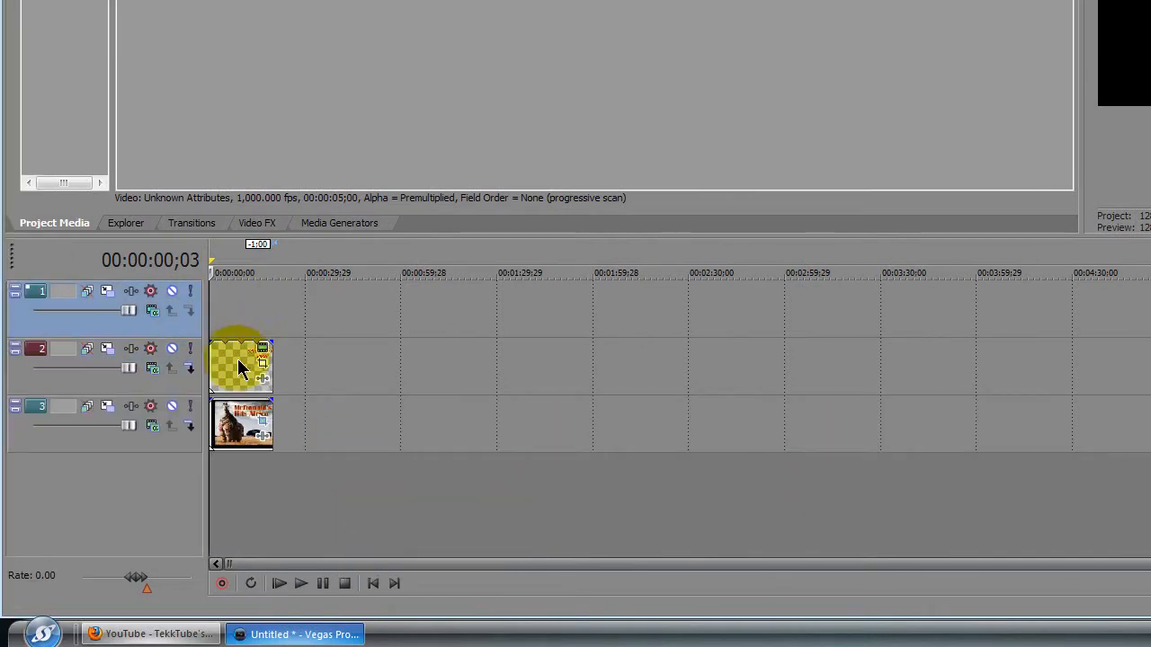
left_click_drag(200, 359, 194, 329)
left_click_drag(195, 329, 195, 324)
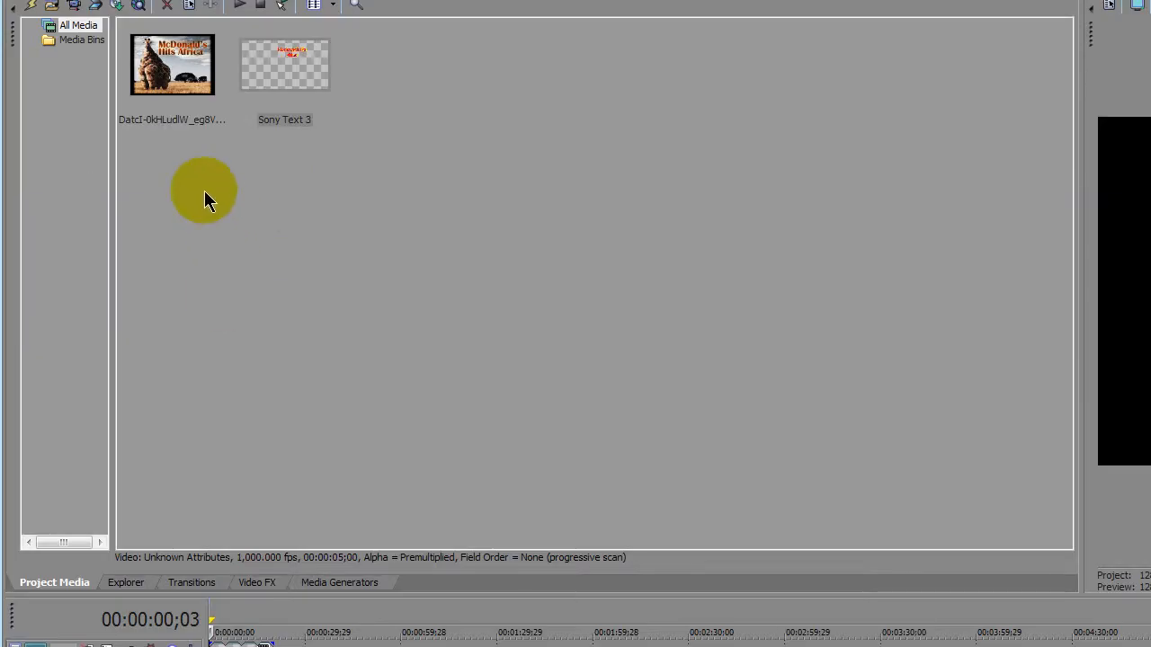
Import the image monkey ems.jpg from the My Pictures folder into the project media
left_click(52, 5)
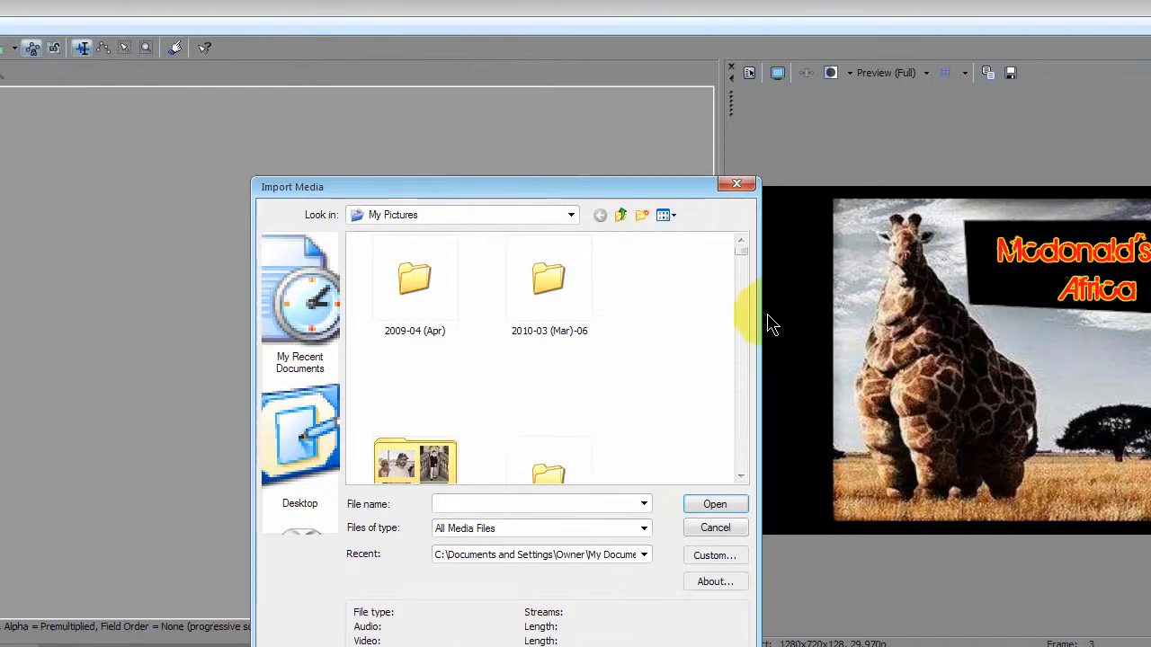
left_click_drag(742, 249, 743, 398)
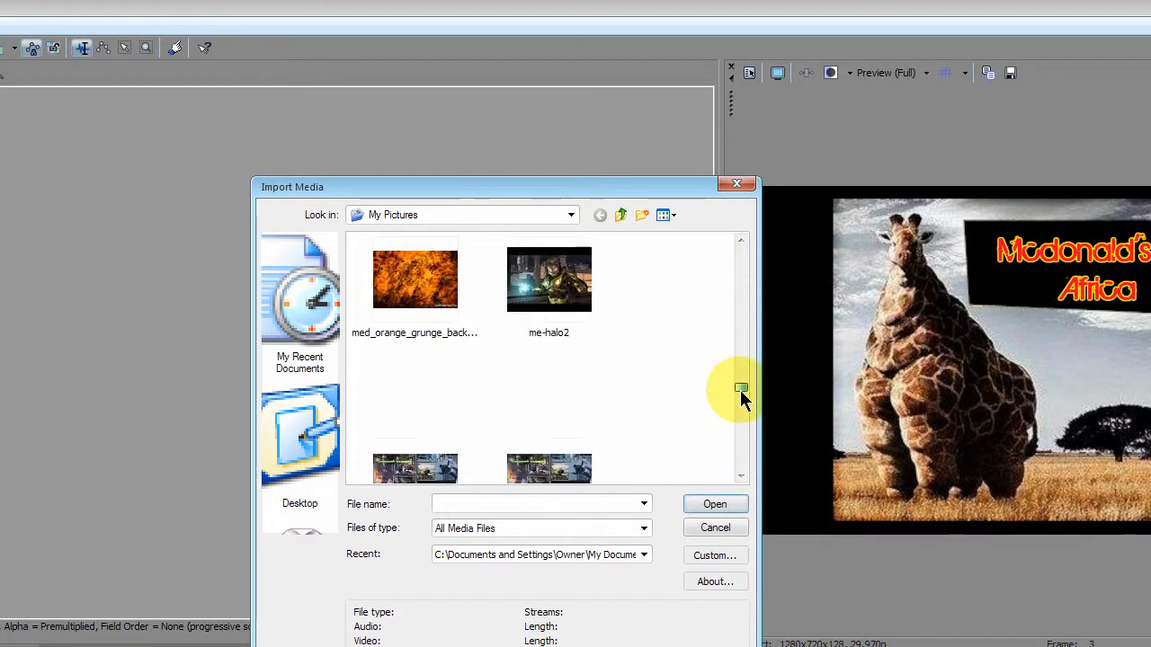
double_click(549, 442)
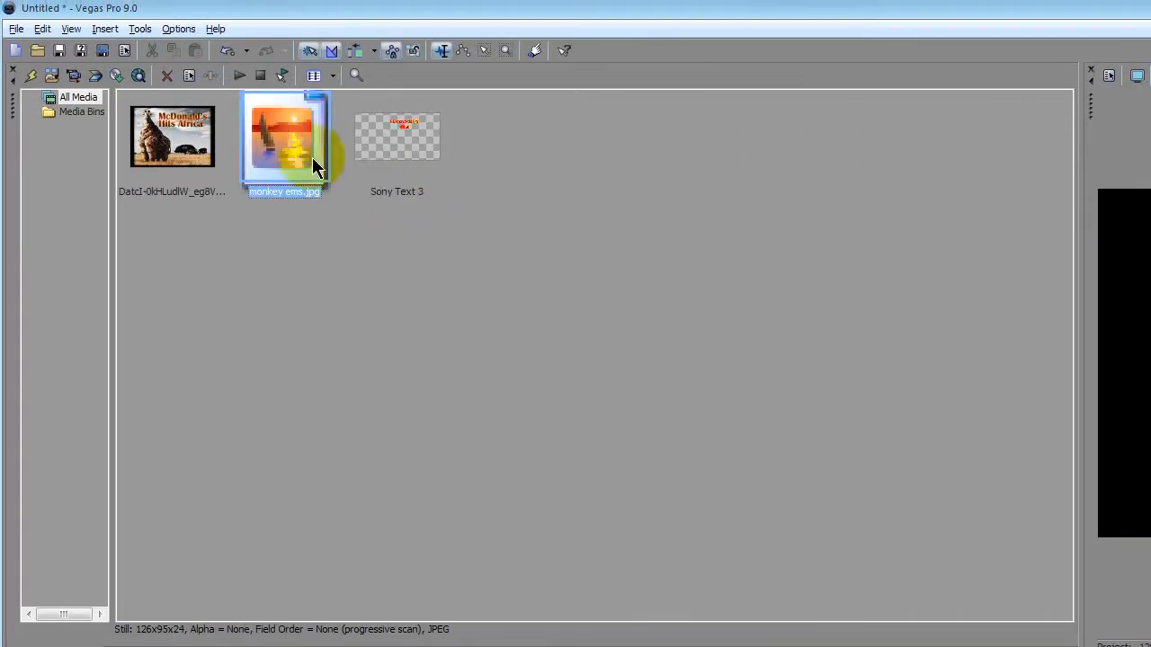
Place monkey ems.jpg on the timeline at the same length as the other events, on a new track beneath the giraffe picture
left_click_drag(312, 158, 272, 441)
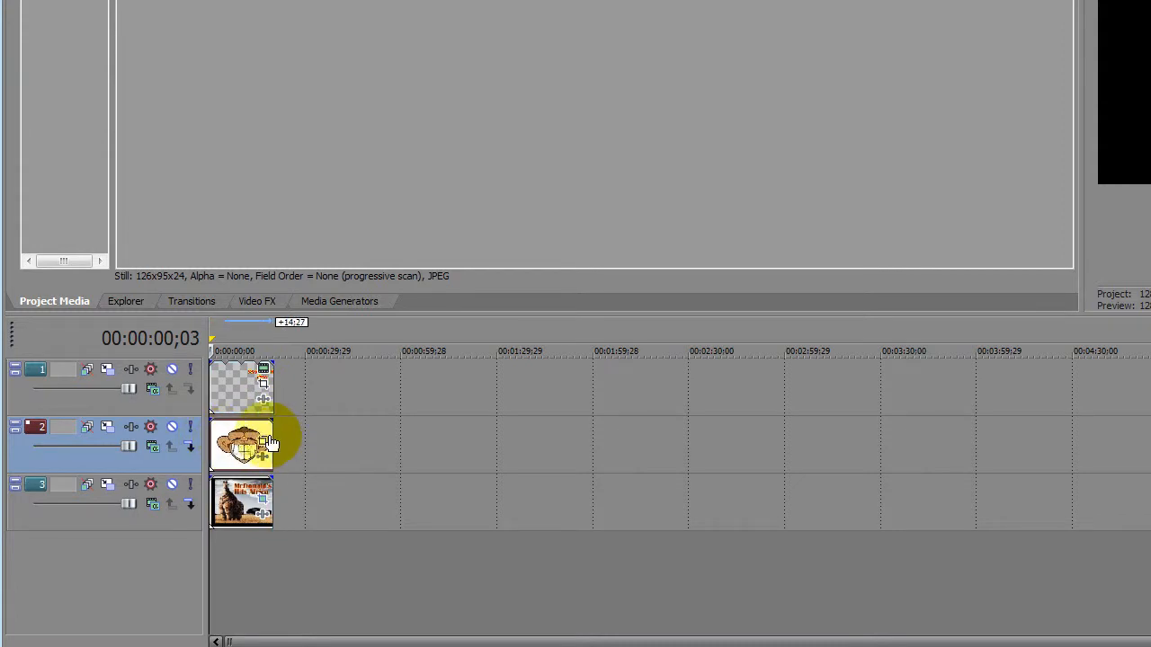
left_click(240, 445)
left_click_drag(243, 441, 241, 560)
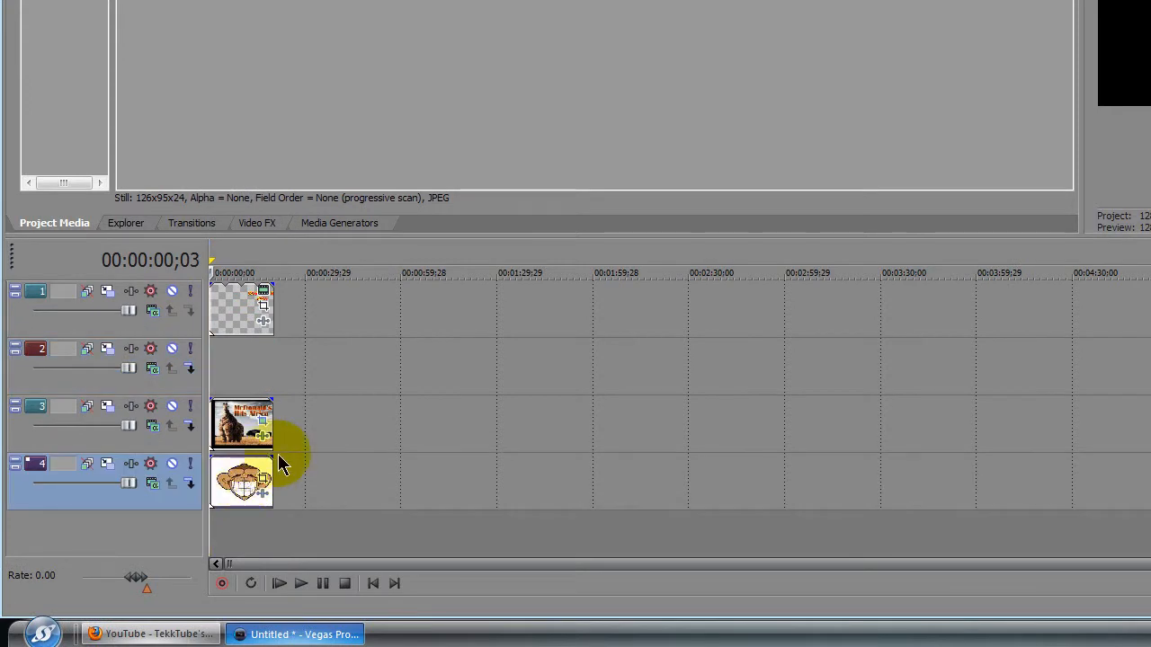
Open Event Pan/Crop for the monkey image and enlarge its crop frame to about 419.1 by 262.8
left_click(262, 470)
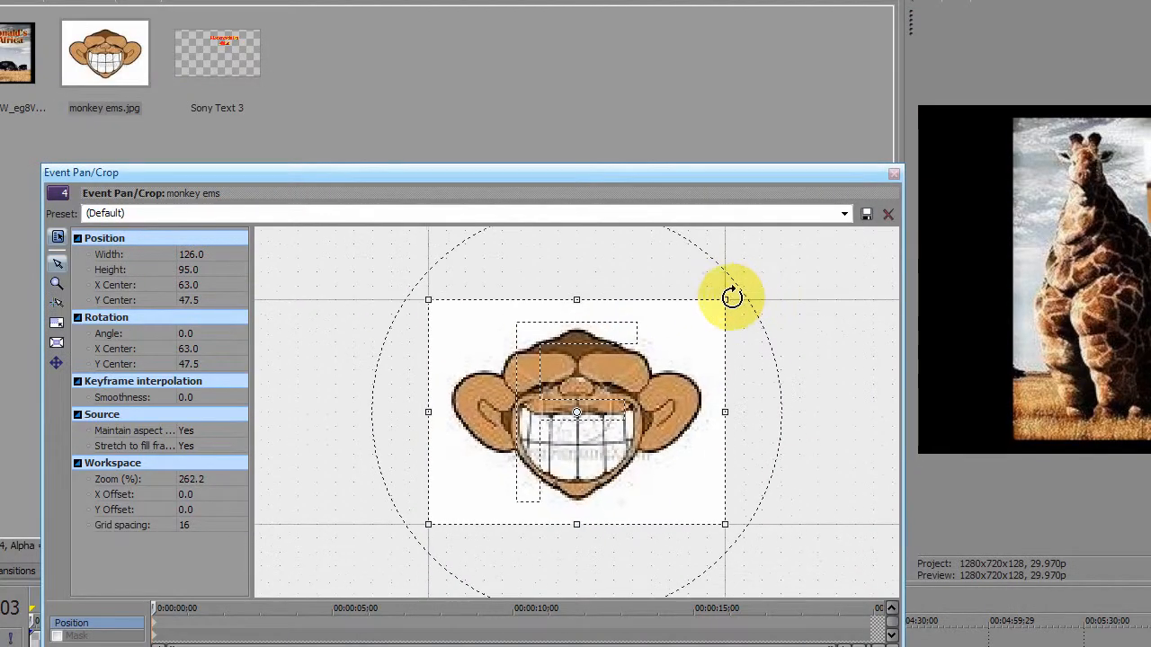
left_click_drag(726, 297, 890, 161)
scroll(441, 545, "down", 8)
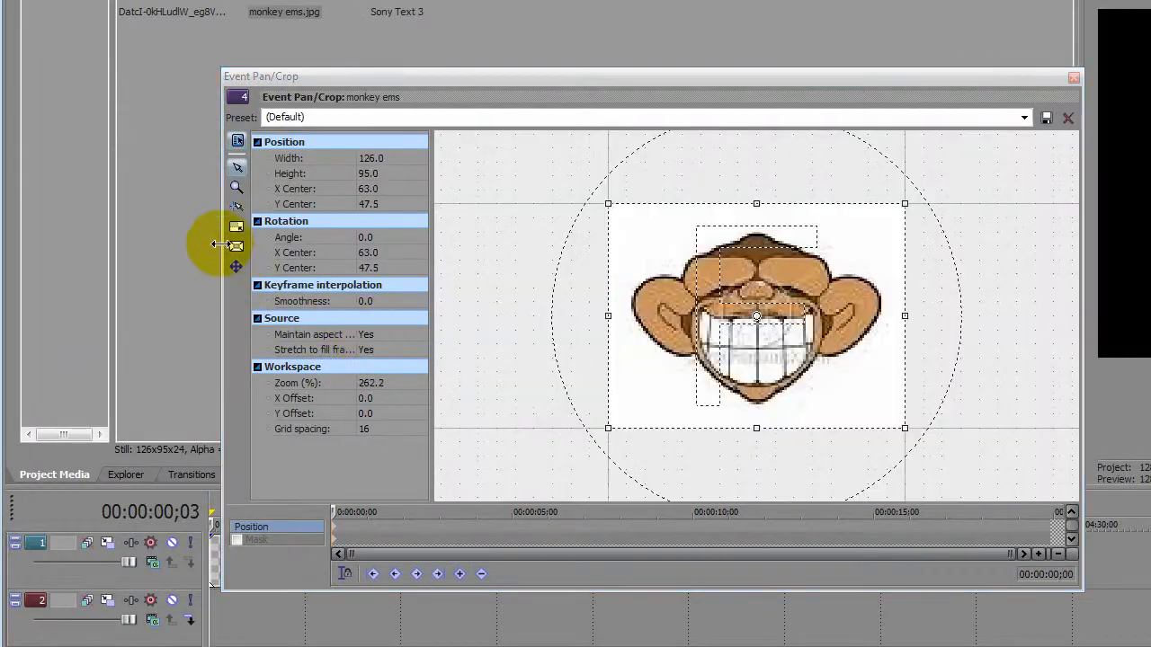
scroll(863, 297, "down", 4)
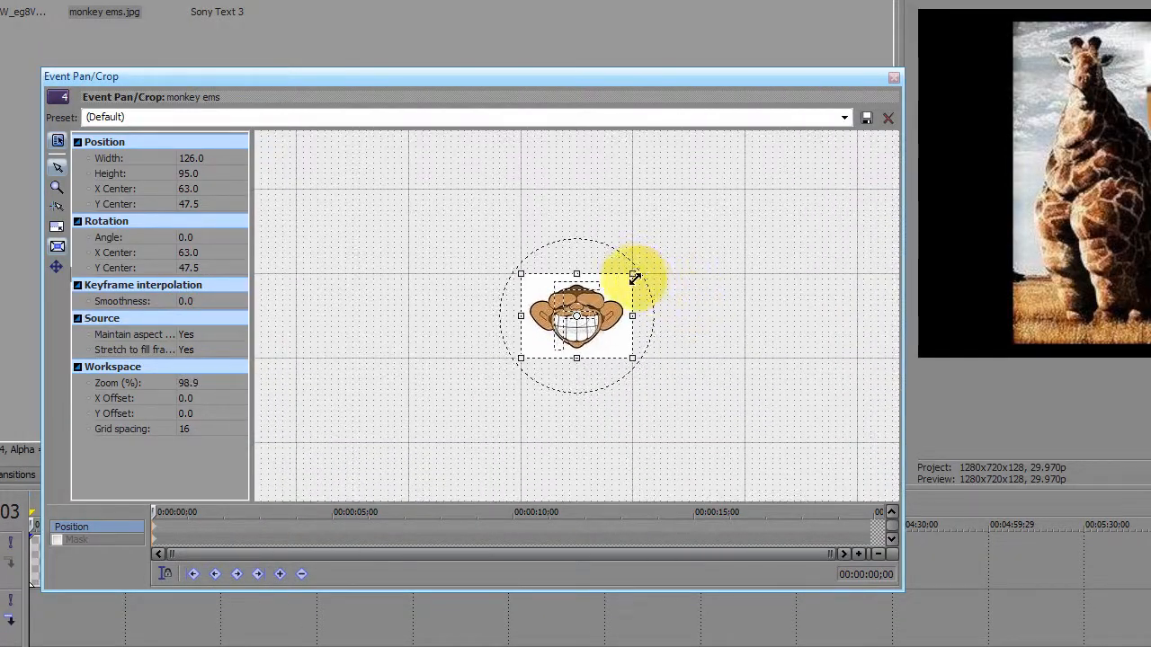
left_click_drag(633, 274, 723, 220)
left_click_drag(761, 199, 764, 197)
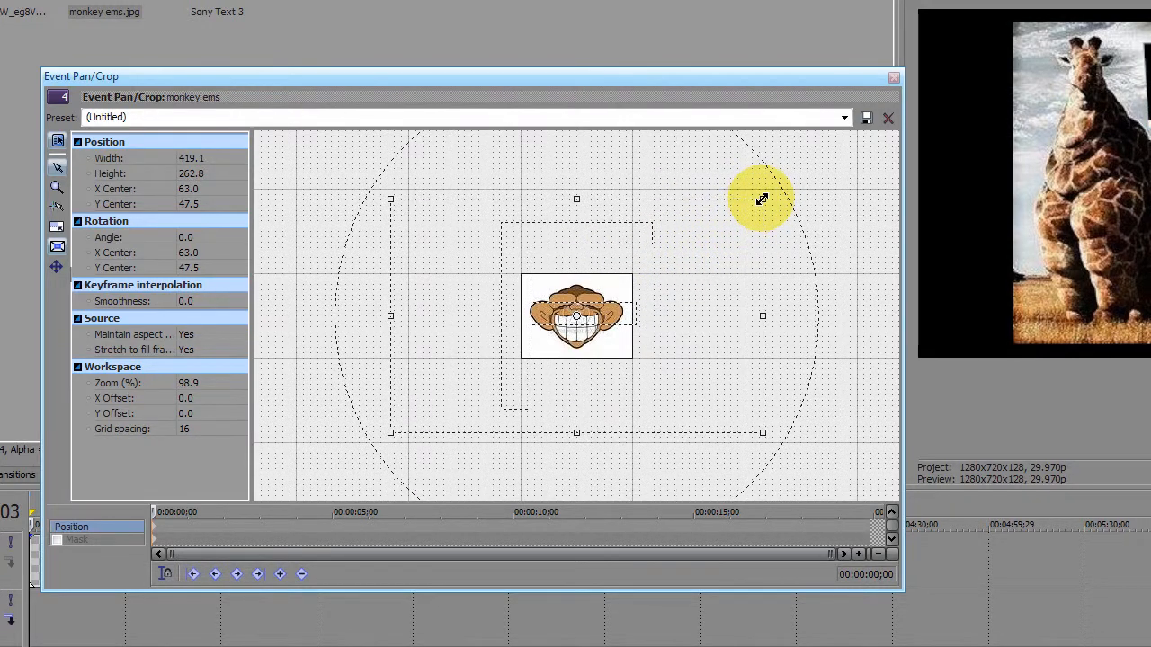
scroll(689, 283, "down", 3)
Position the monkey behind the title cutout with a crop frame of about 274.4 by 149.9 centred at 36.9, 80.8, and close Event Pan/Crop
left_click_drag(617, 316, 596, 345)
left_click_drag(688, 259, 670, 279)
left_click_drag(603, 320, 670, 307)
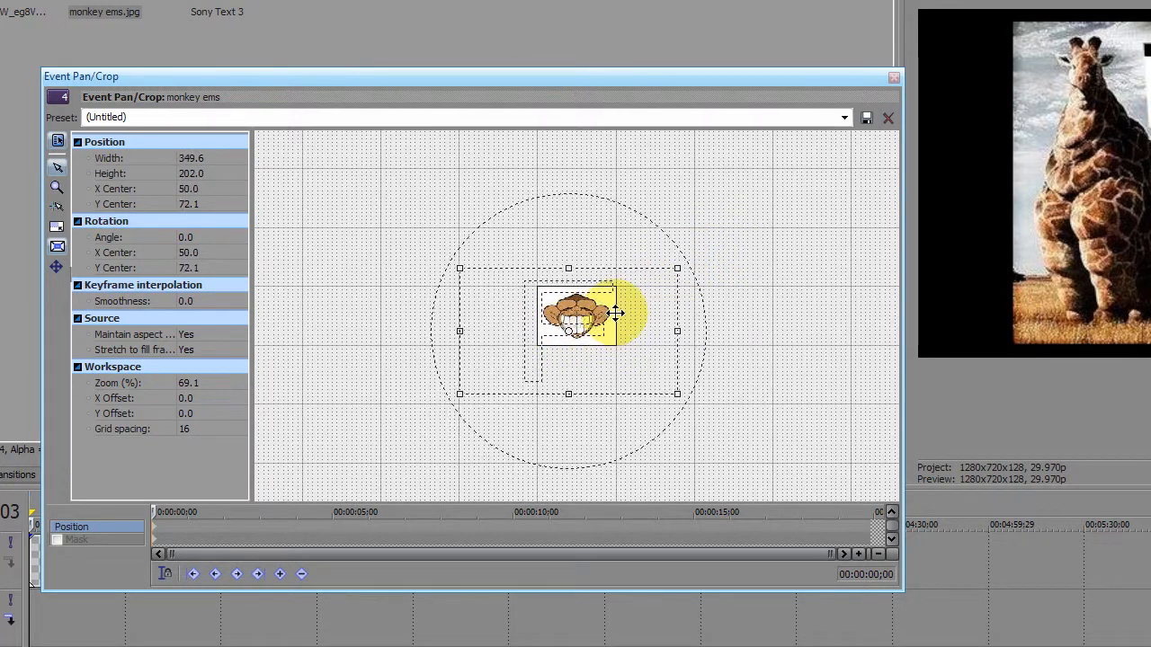
left_click_drag(675, 268, 618, 333)
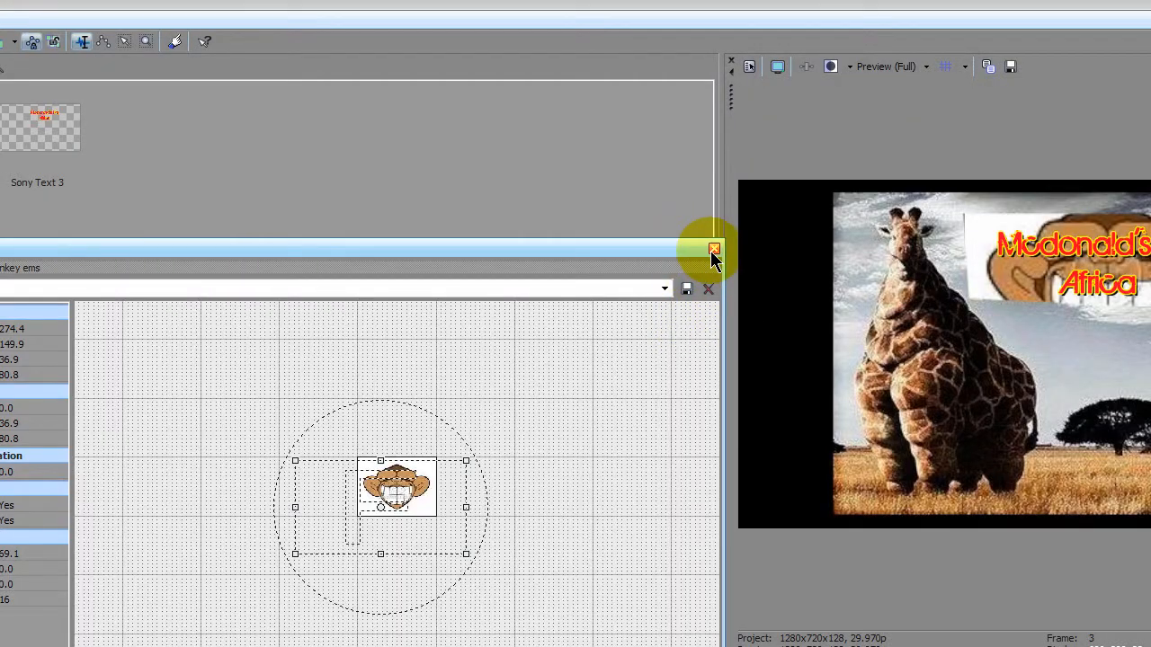
left_click(713, 251)
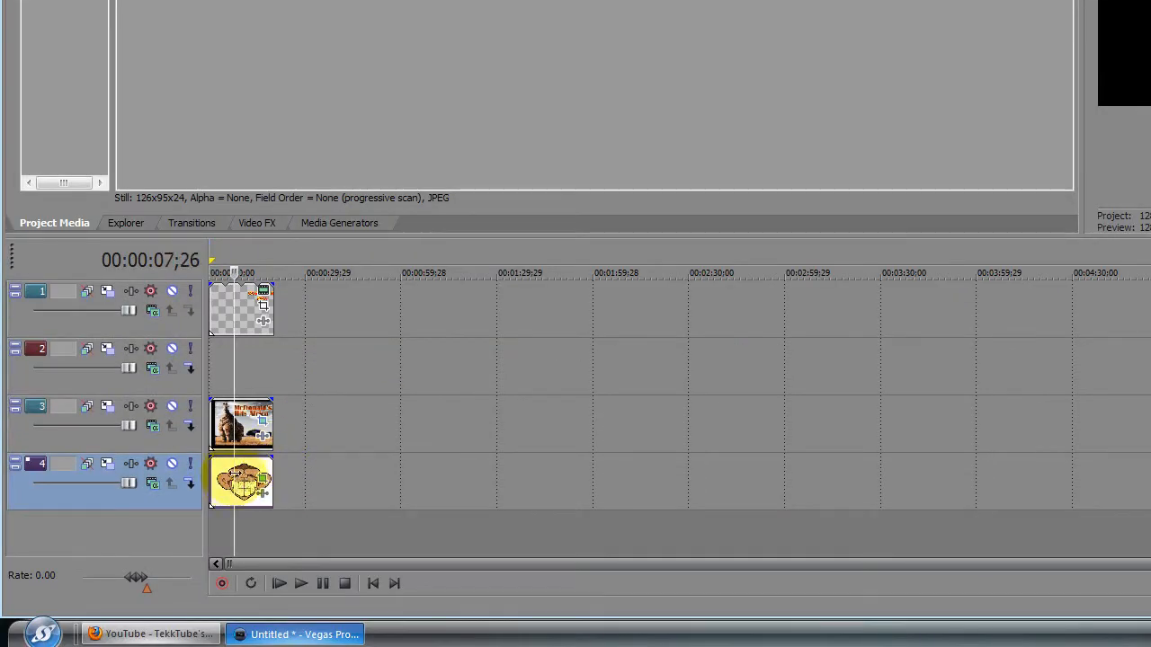
Delete the monkey, giraffe picture and title events from the timeline
key("Delete")
left_click(234, 417)
key("Delete")
left_click(236, 327)
key("Delete")
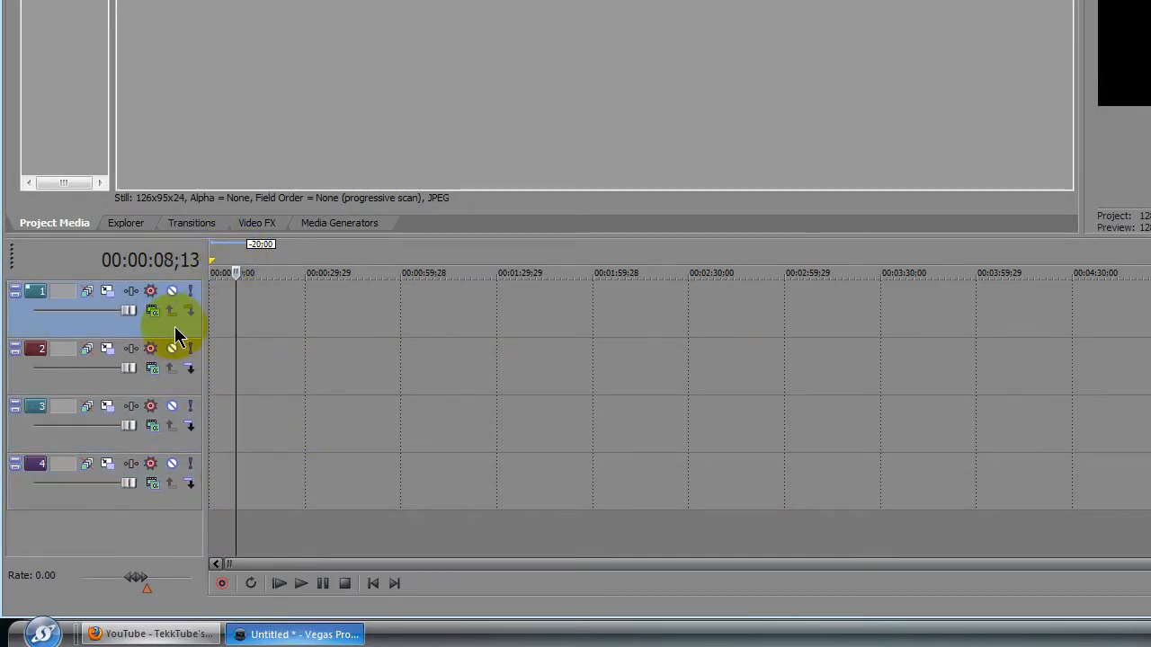
Delete the four empty video tracks and widen the video preview area
key("Delete")
key("Delete")
key("Delete")
key("Delete")
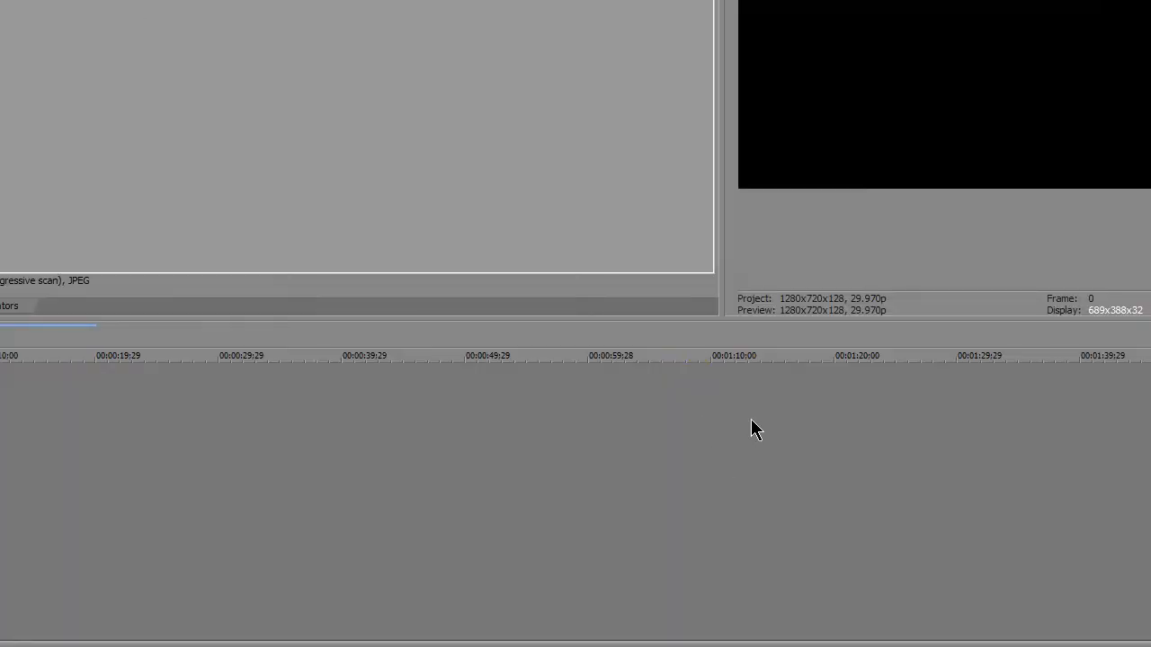
left_click_drag(721, 297, 677, 312)
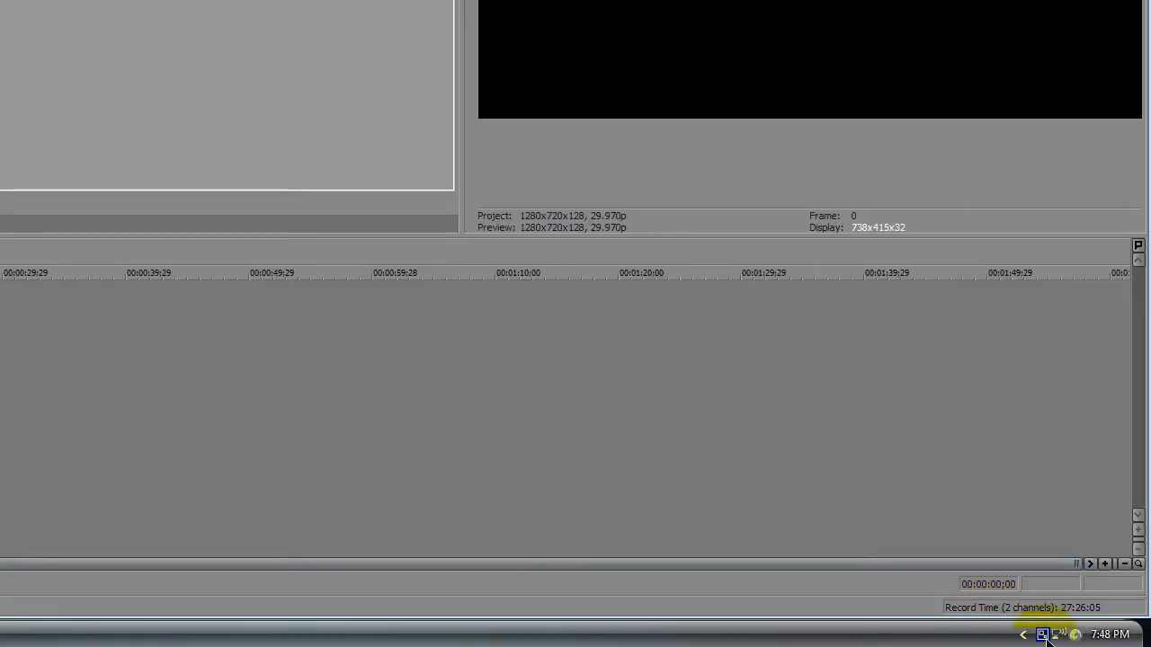
right_click(1046, 639)
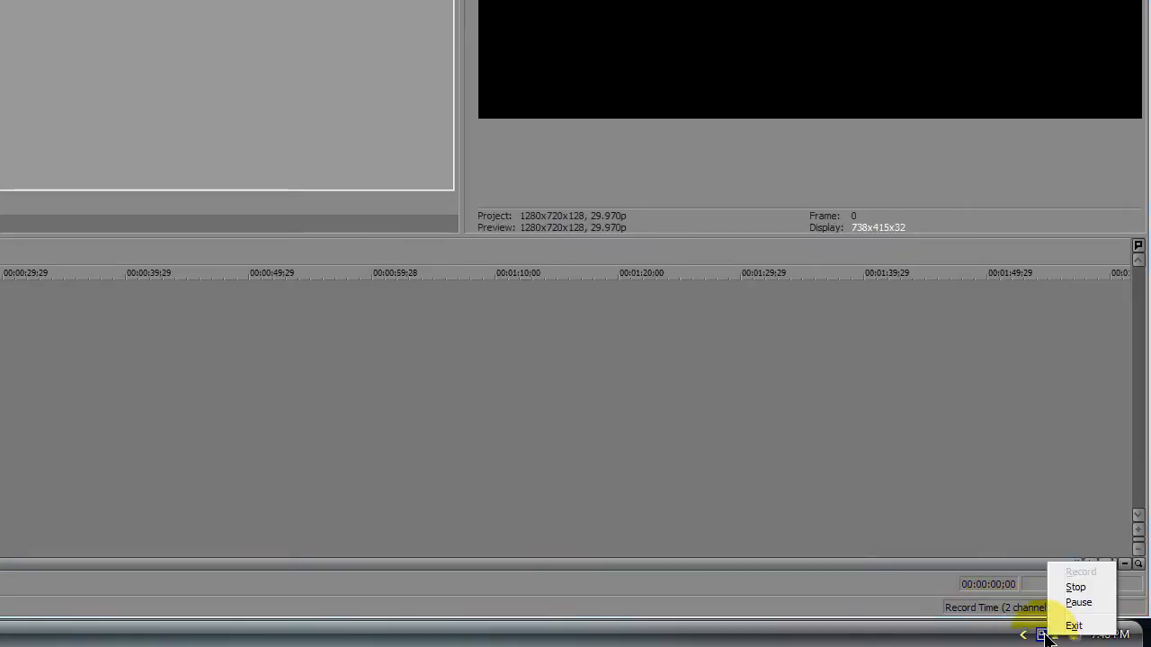
left_click(1077, 589)
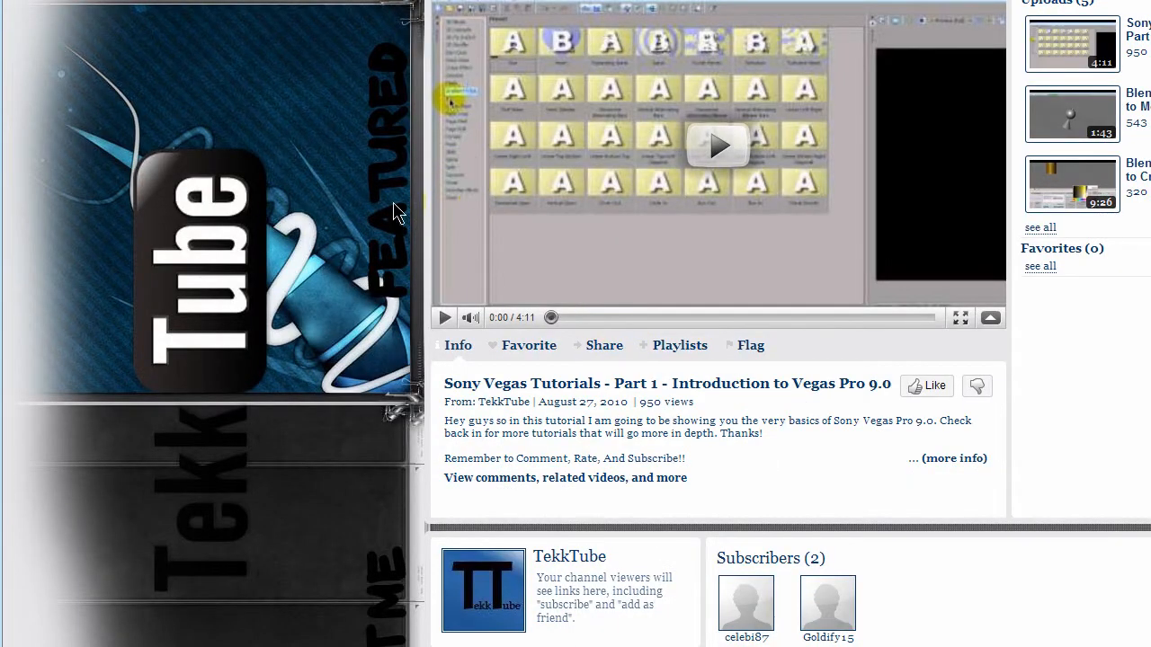
Look through the TekkTube channel page on YouTube in the browser, then switch back to Vegas Pro
scroll(171, 281, "down", 8)
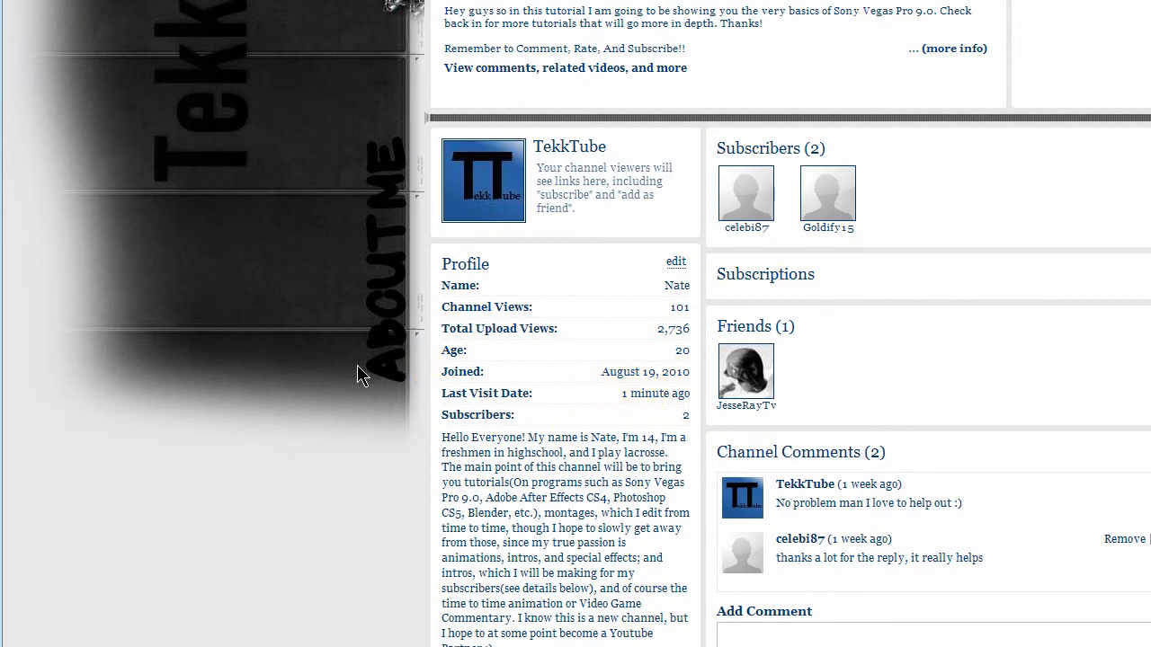
scroll(297, 396, "up", 8)
left_click(331, 631)
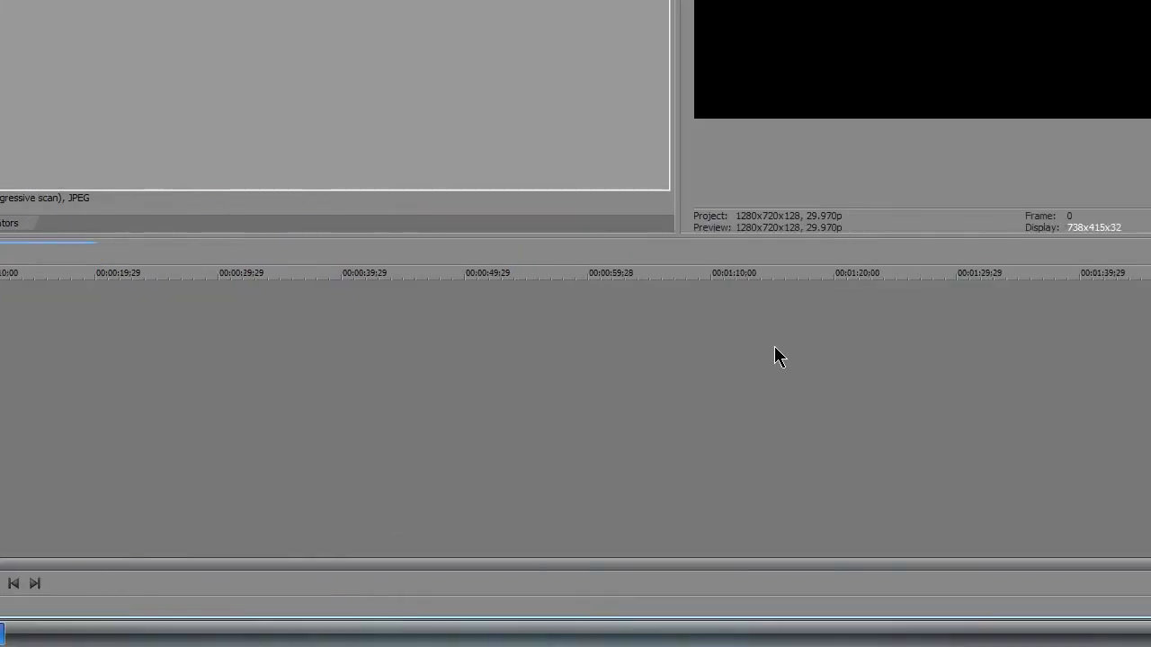